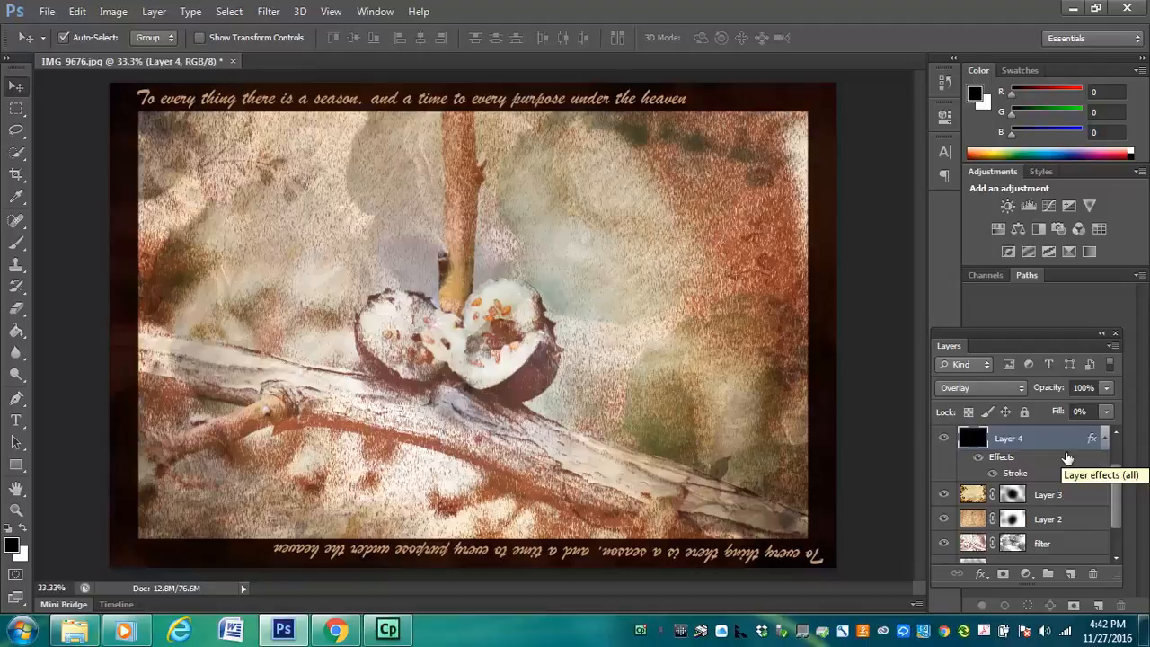
Open Layer 4's Stroke style settings and compare the Normal and Multiply blend modes on the border stroke
double_click(1068, 458)
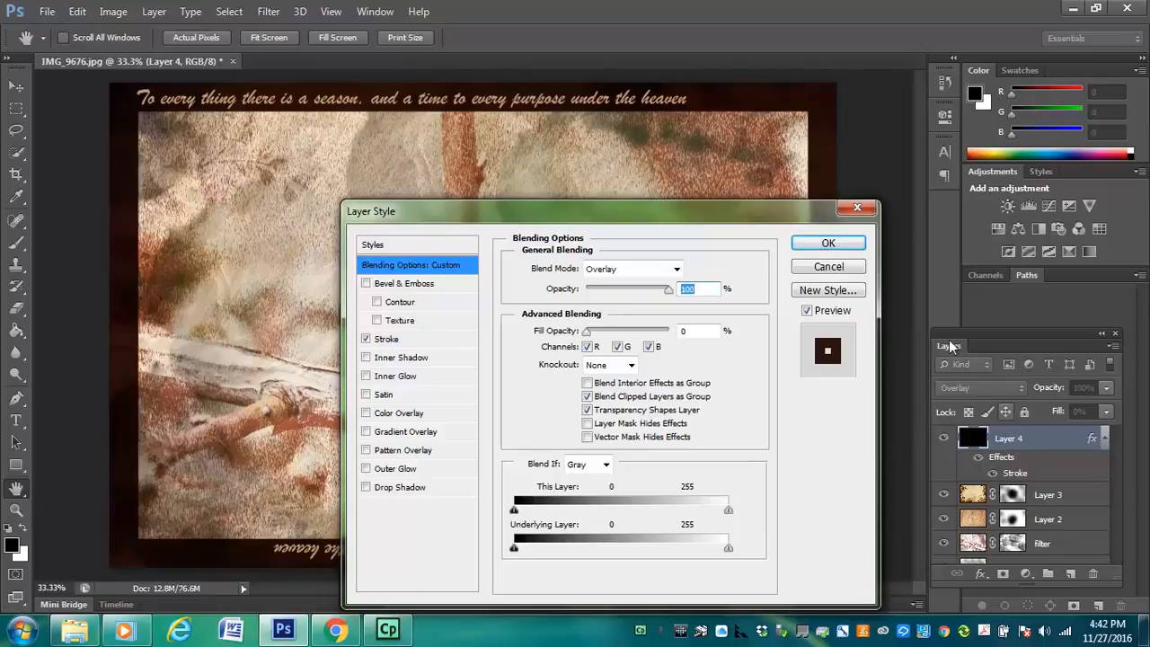
drag(793, 220, 807, 236)
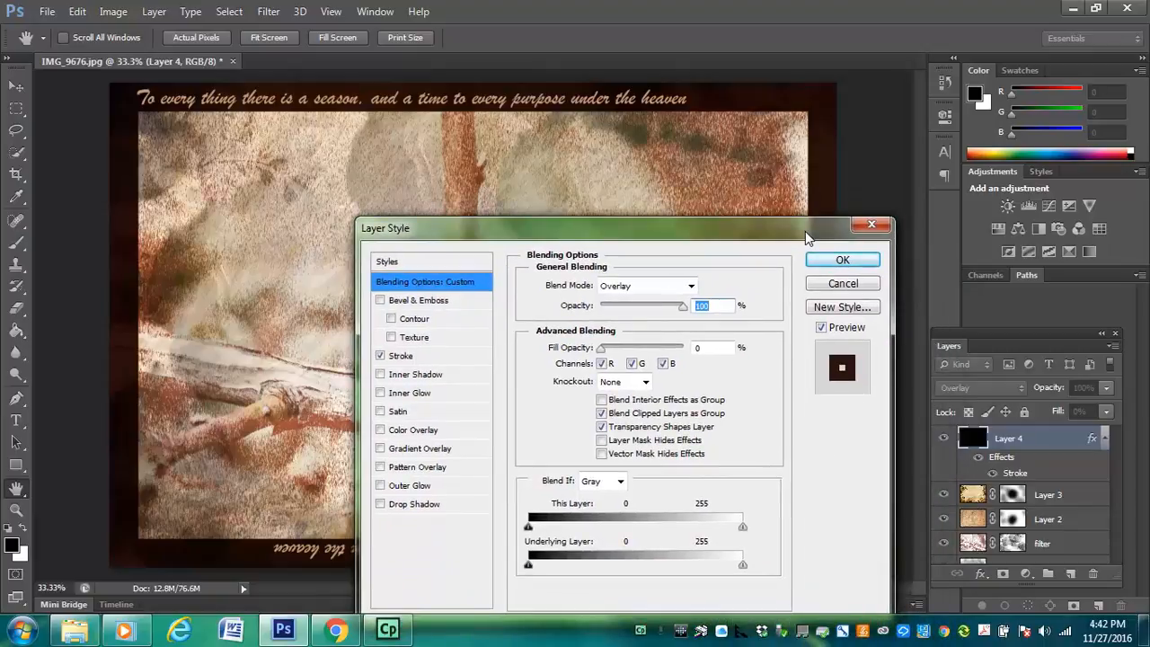
click(455, 356)
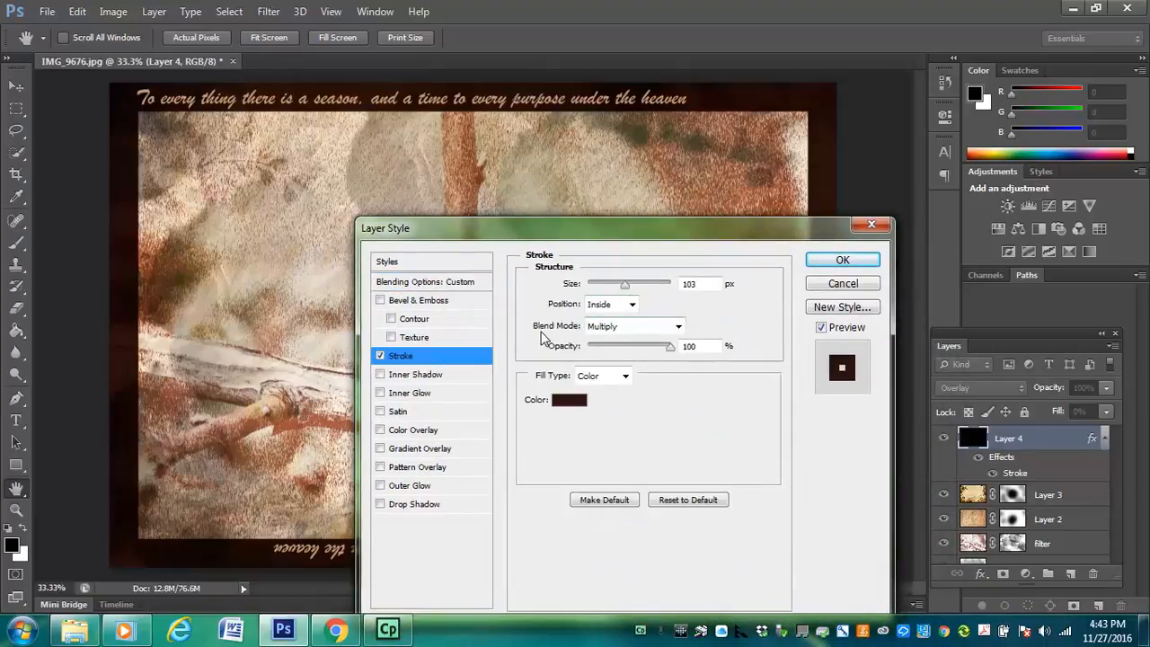
click(634, 329)
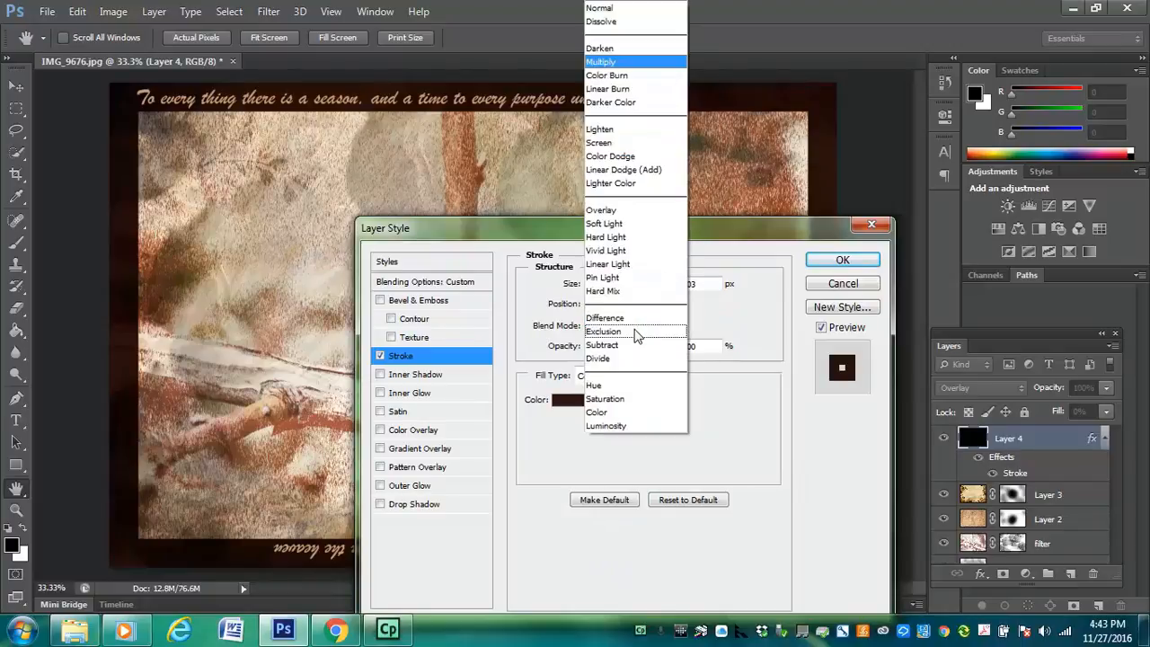
click(601, 8)
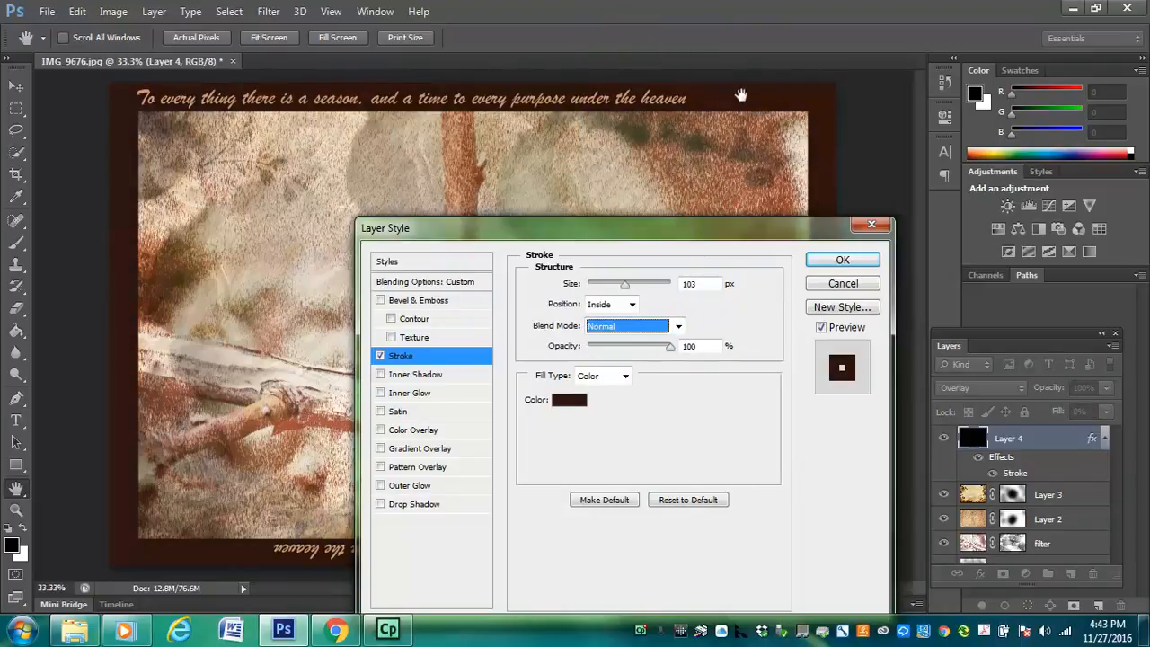
click(646, 327)
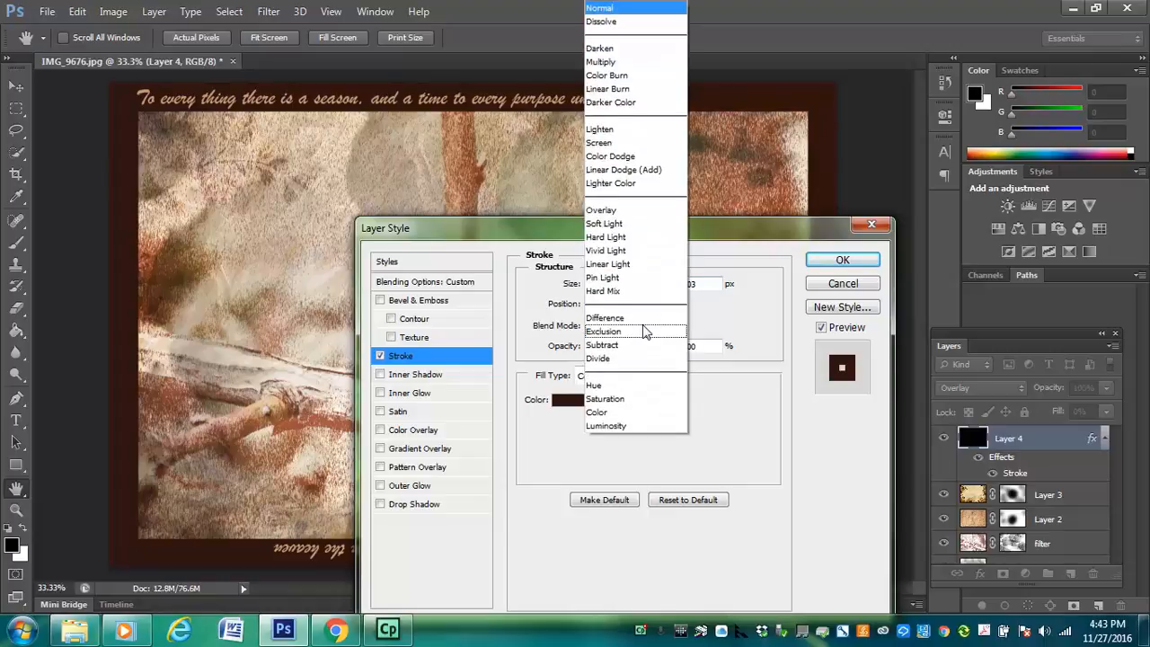
click(604, 62)
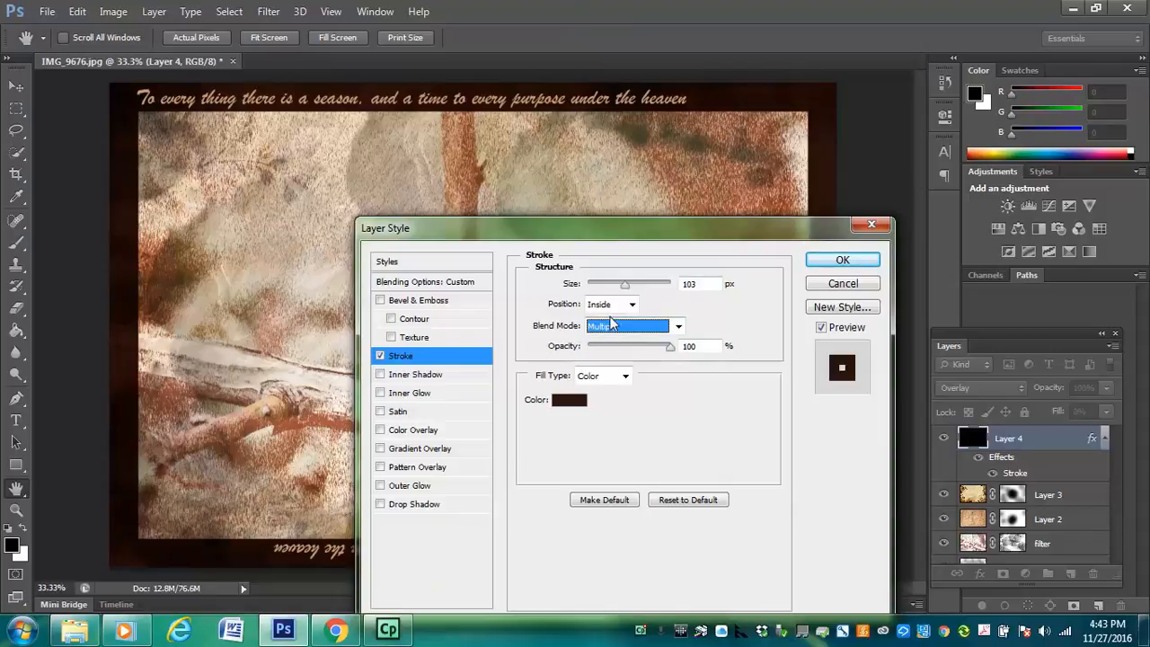
Try the Subtract and Vivid Light blend modes on Layer 4's stroke, return it to Multiply and apply the style
click(621, 327)
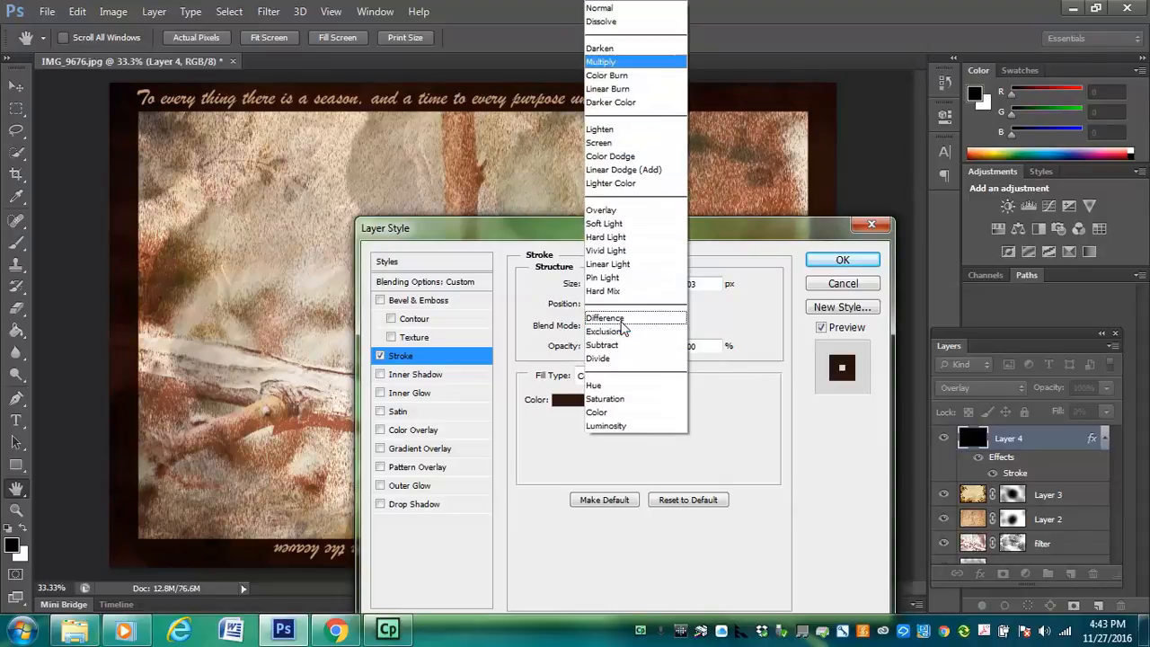
click(622, 325)
click(634, 325)
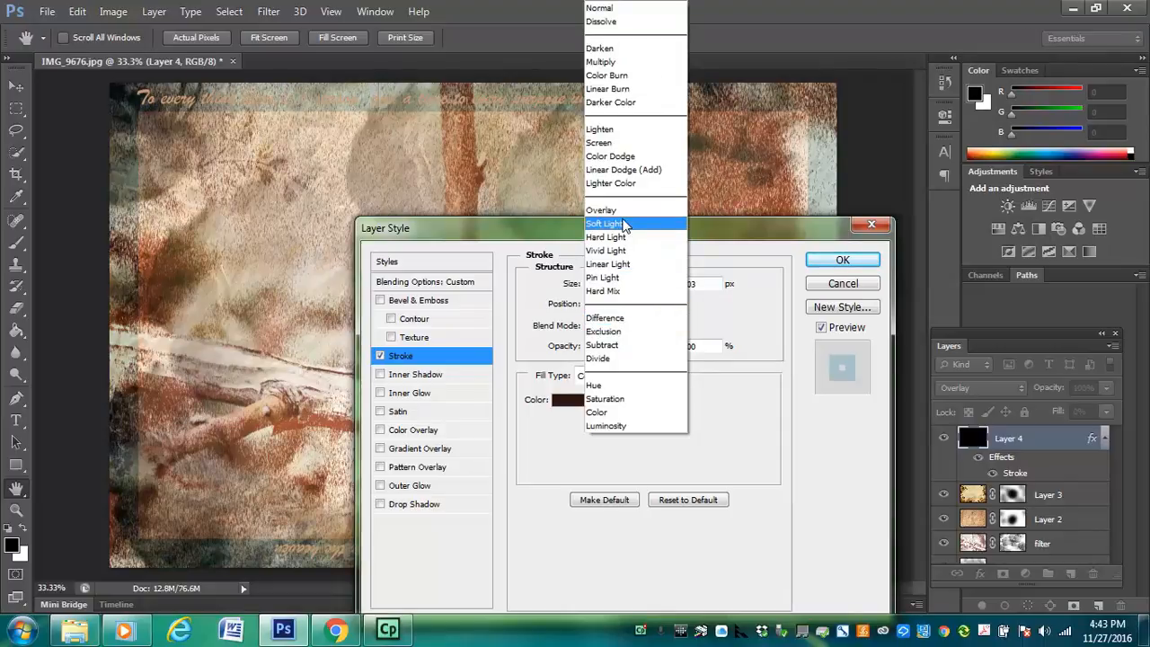
click(626, 345)
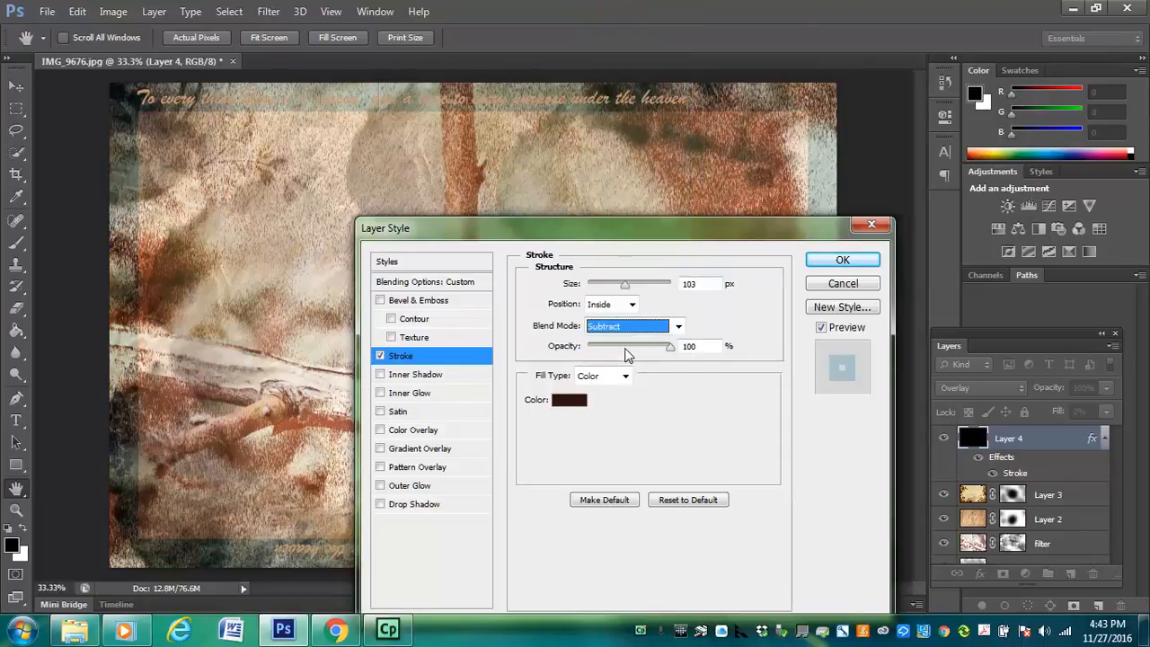
click(614, 329)
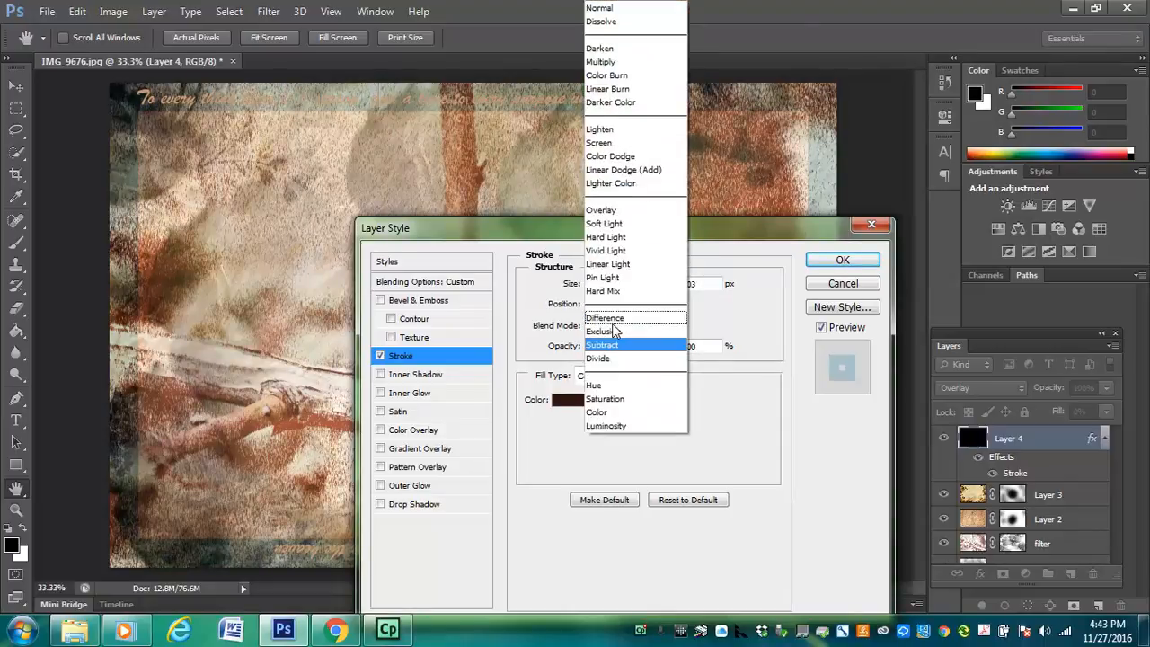
click(603, 252)
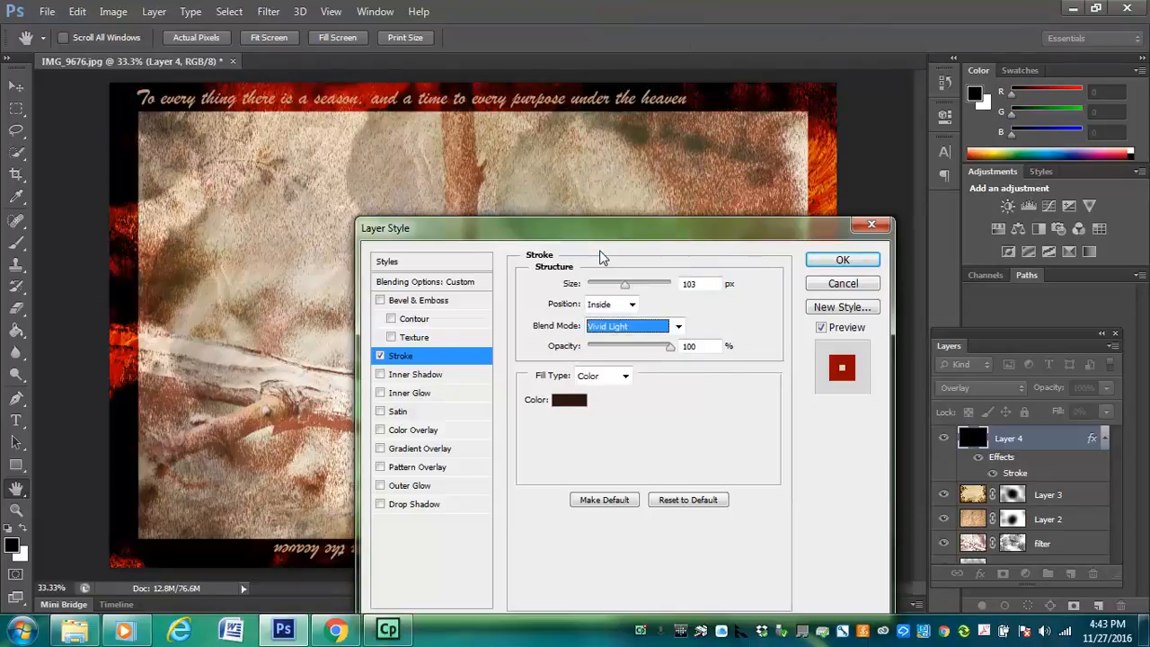
click(617, 326)
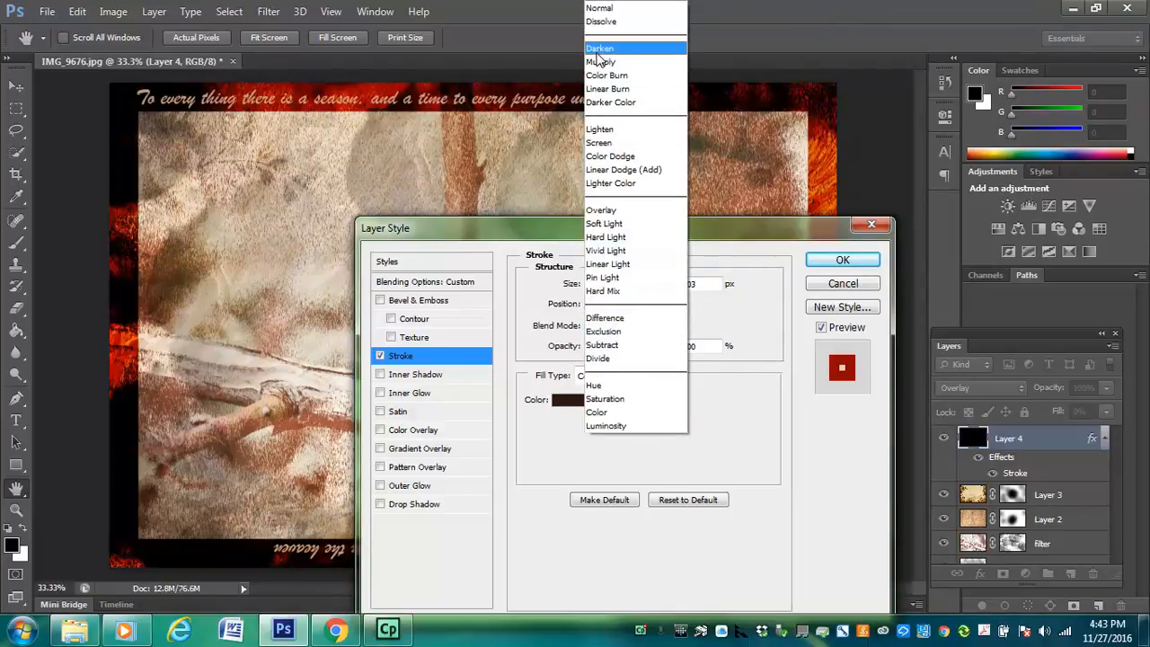
click(600, 61)
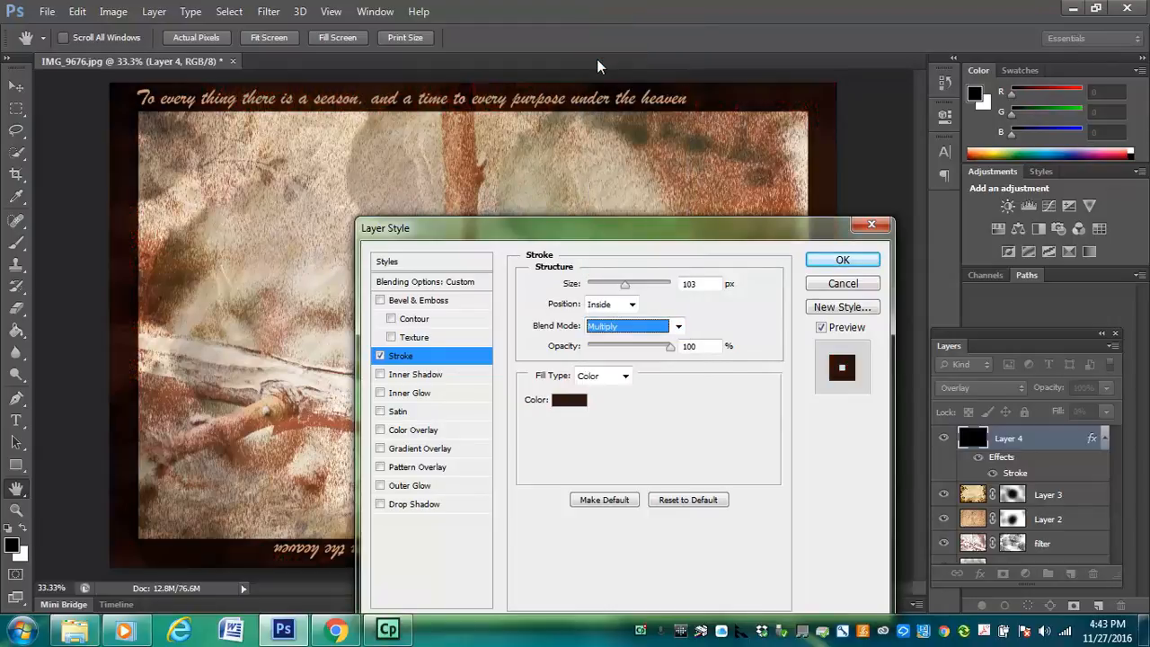
click(869, 262)
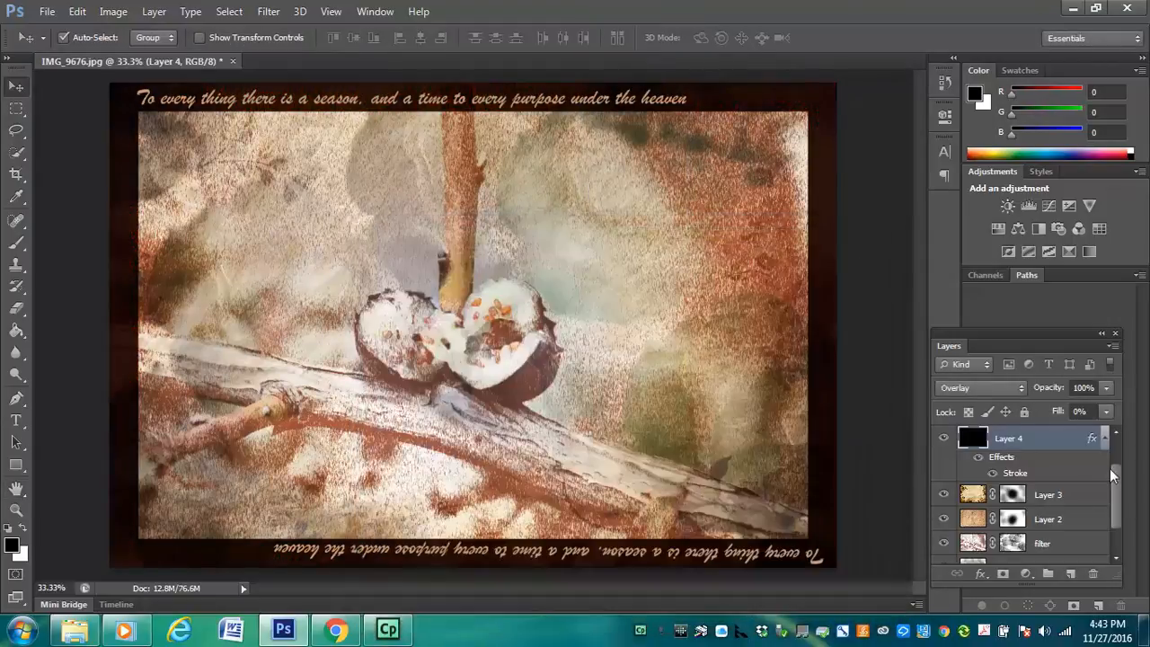
Raise Layer 4's fill to about 25% and deselect the layer
click(1103, 413)
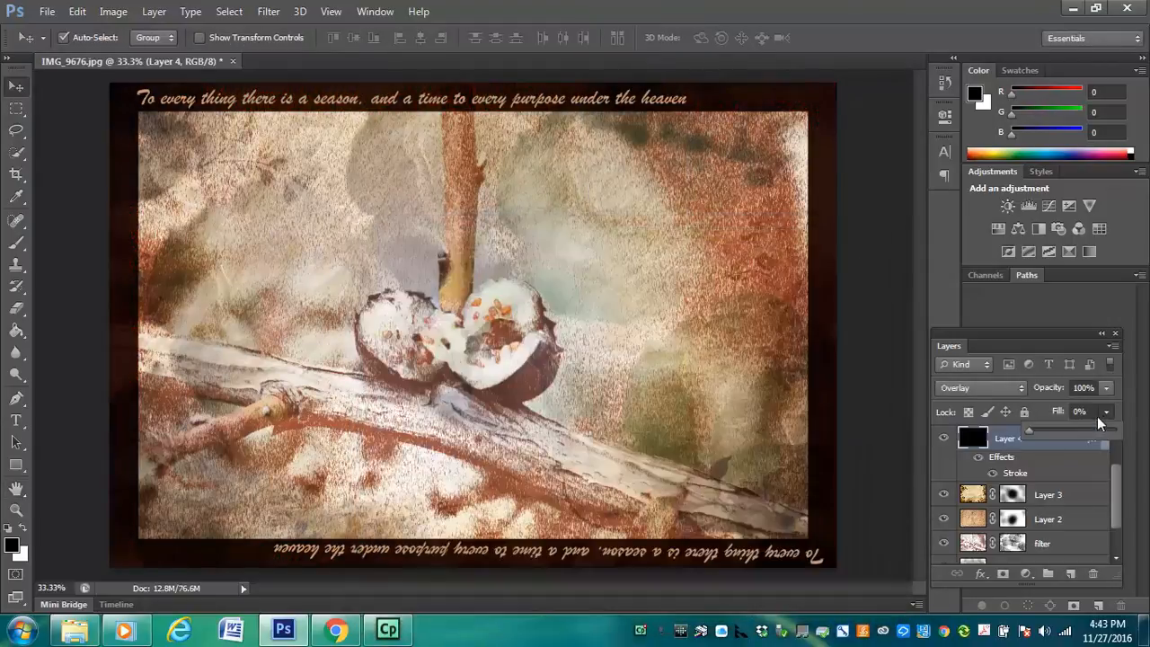
drag(1033, 431, 1056, 433)
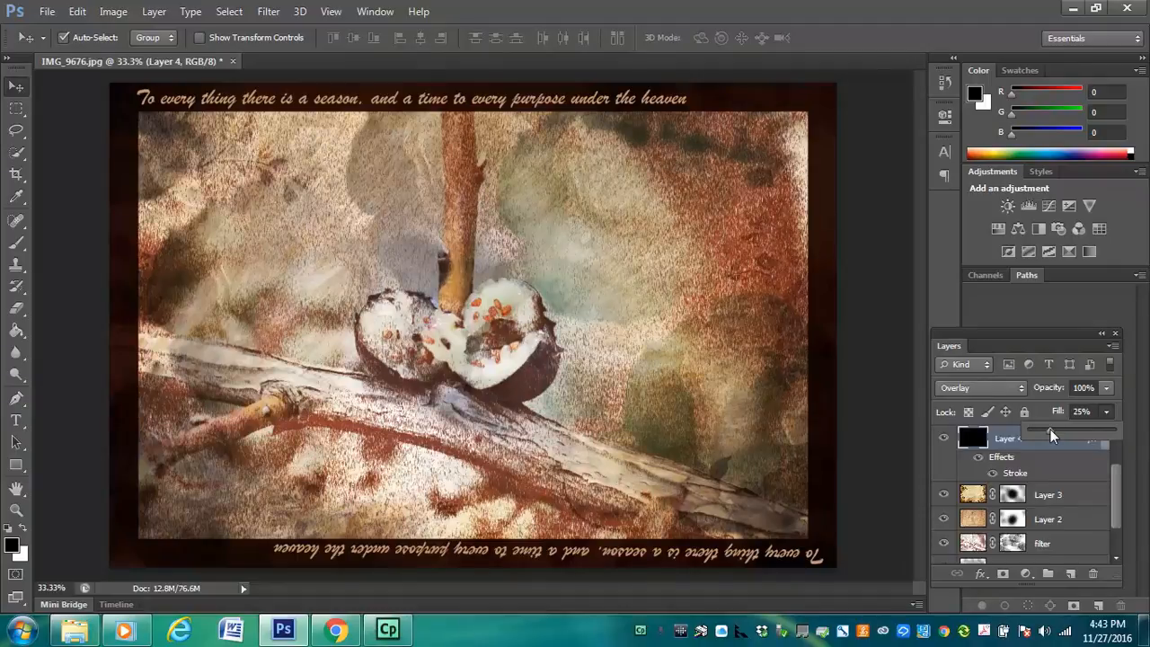
drag(1055, 430, 1053, 432)
click(881, 380)
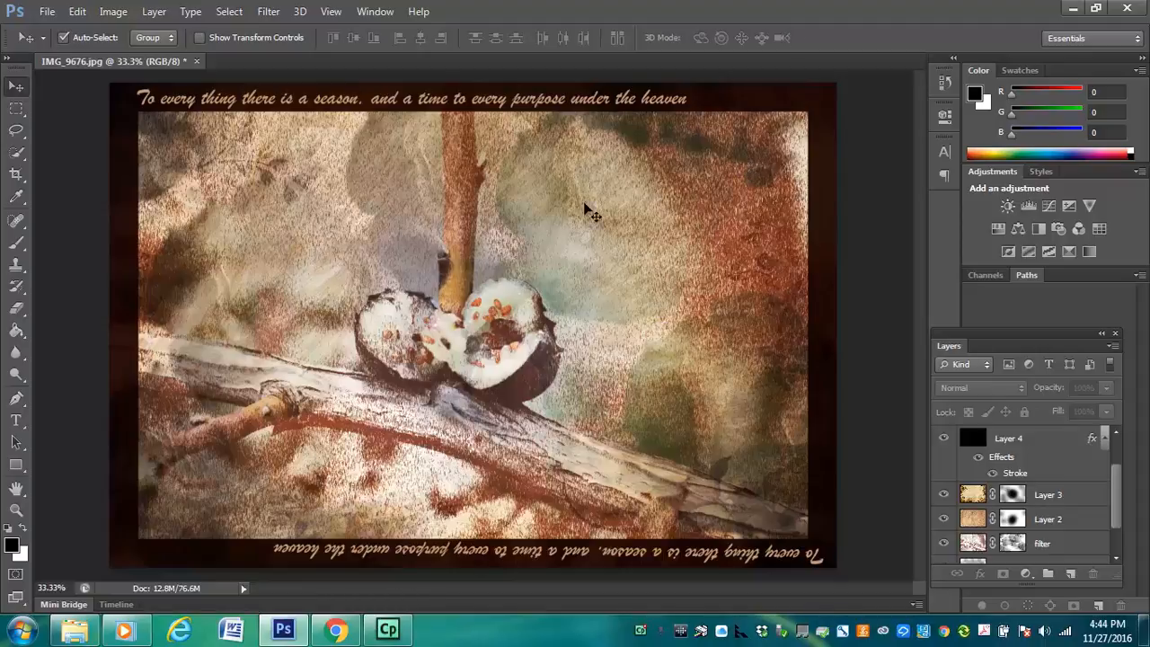
Start editing the upright verse text in the upper border and add "E" after "heaven"
click(17, 421)
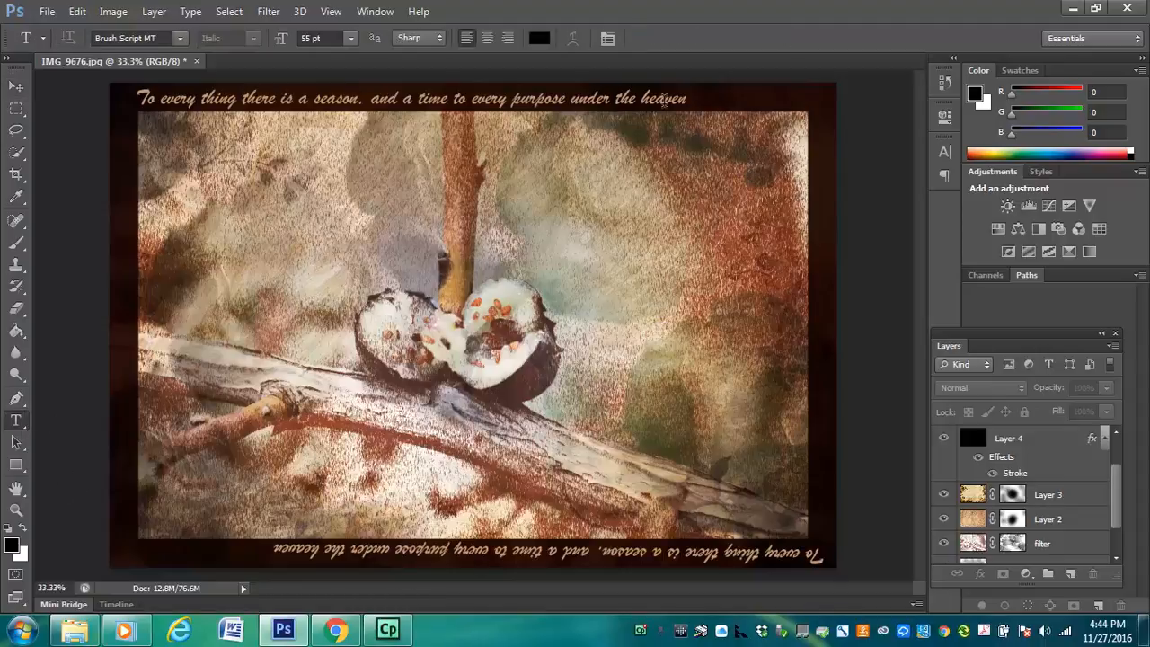
click(686, 93)
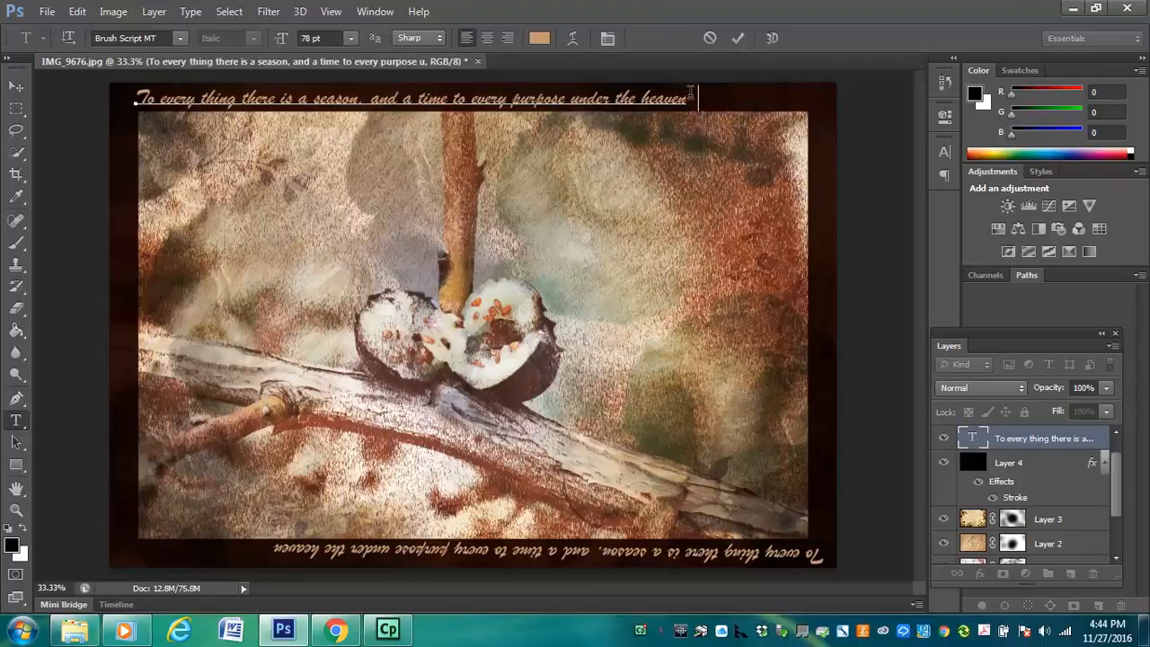
text(E)
Switch to Chrome and copy the "Ecclesiastes 3" heading from the Bible Gateway passage page
click(334, 631)
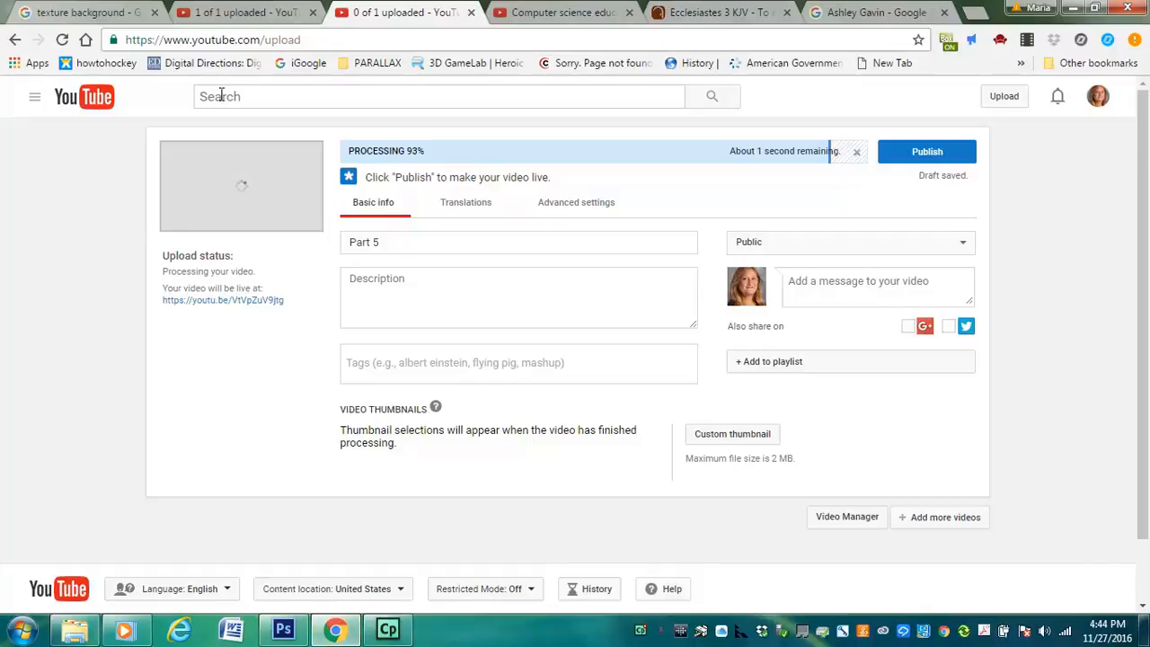
click(698, 12)
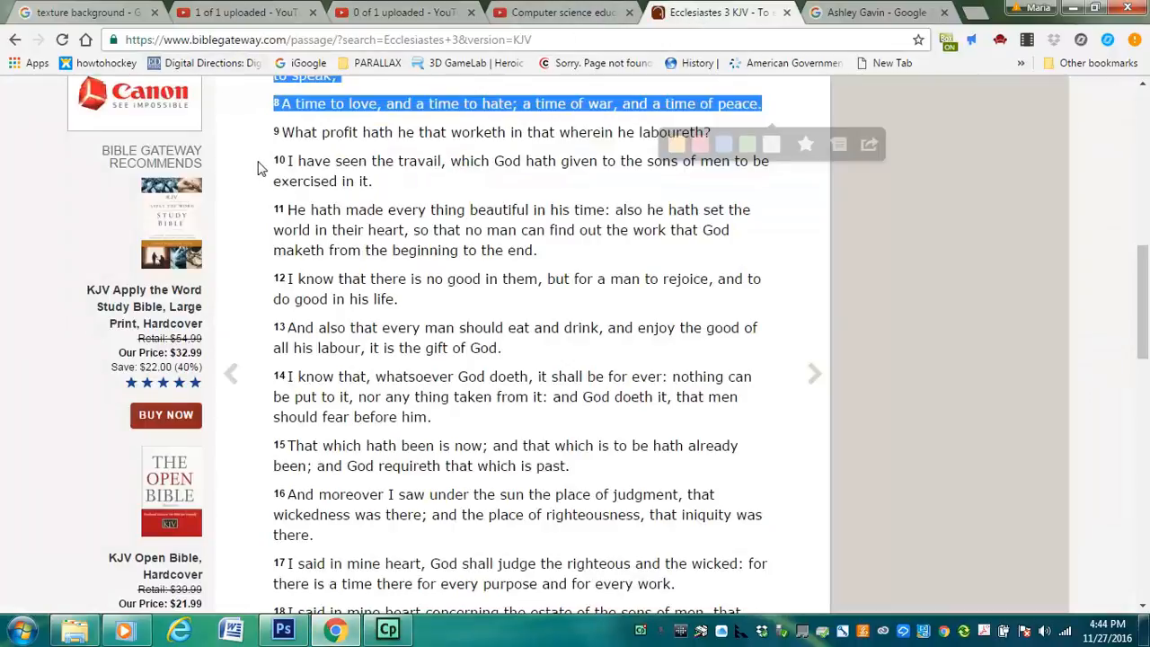
drag(1146, 295, 1145, 162)
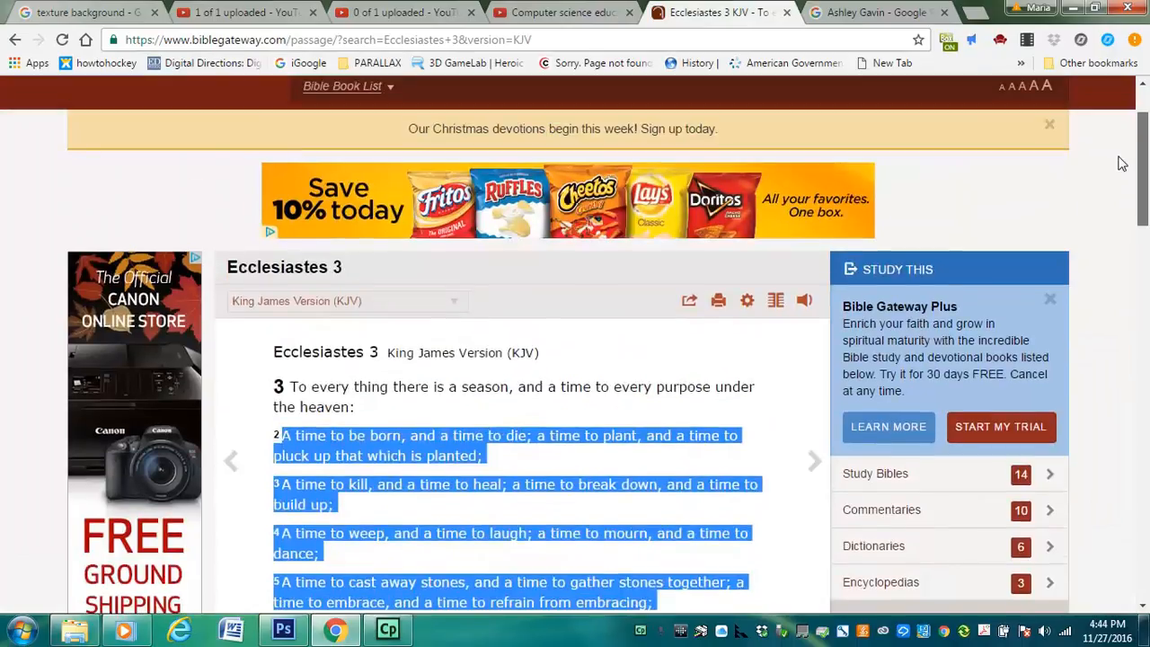
drag(341, 266, 231, 272)
key(ctrl+c)
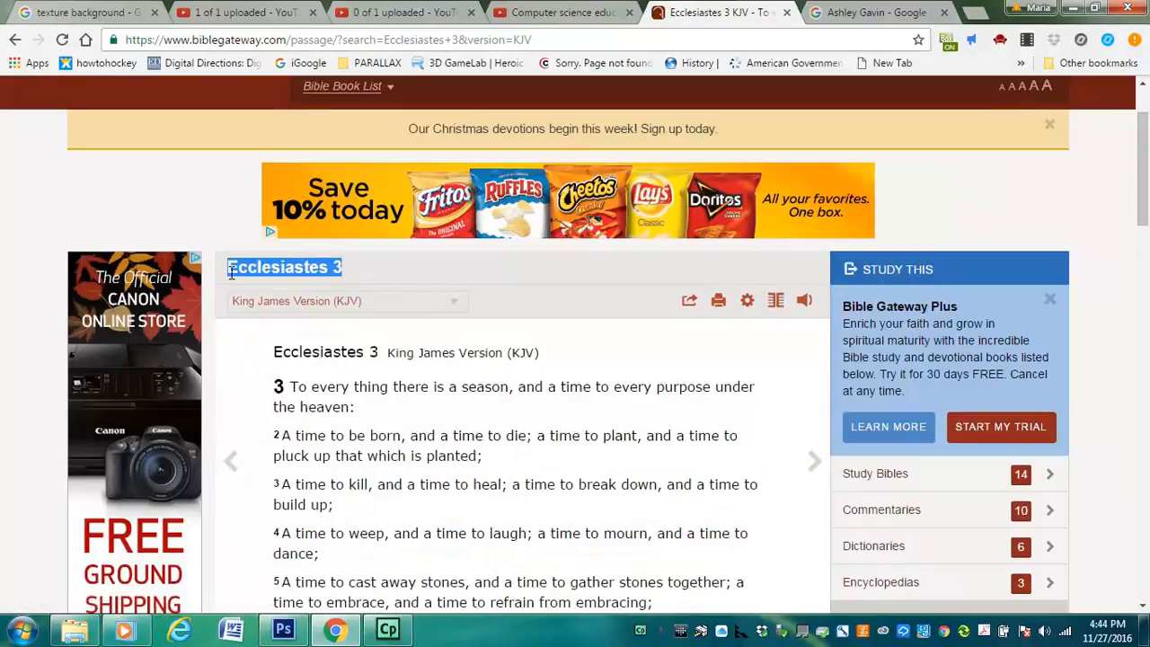
Return to Photoshop and replace the "E" at the end of the verse with the copied "Ecclesiastes 3"
click(283, 631)
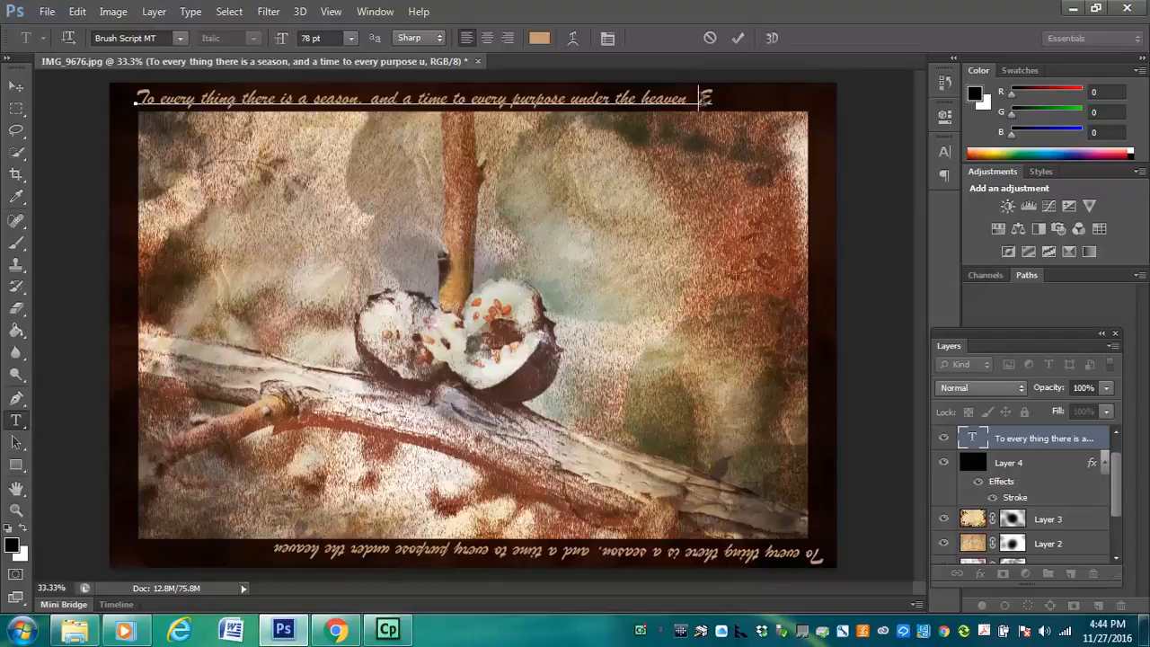
drag(699, 98, 730, 99)
drag(714, 100, 715, 101)
key(BackSpace)
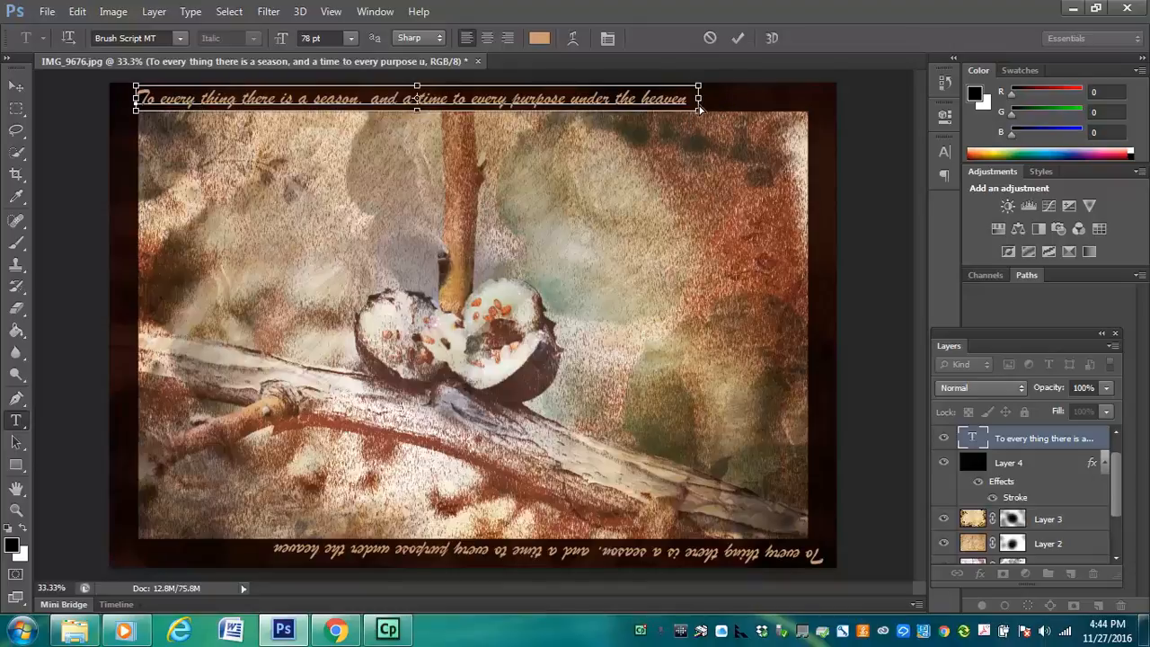
key(ctrl+v)
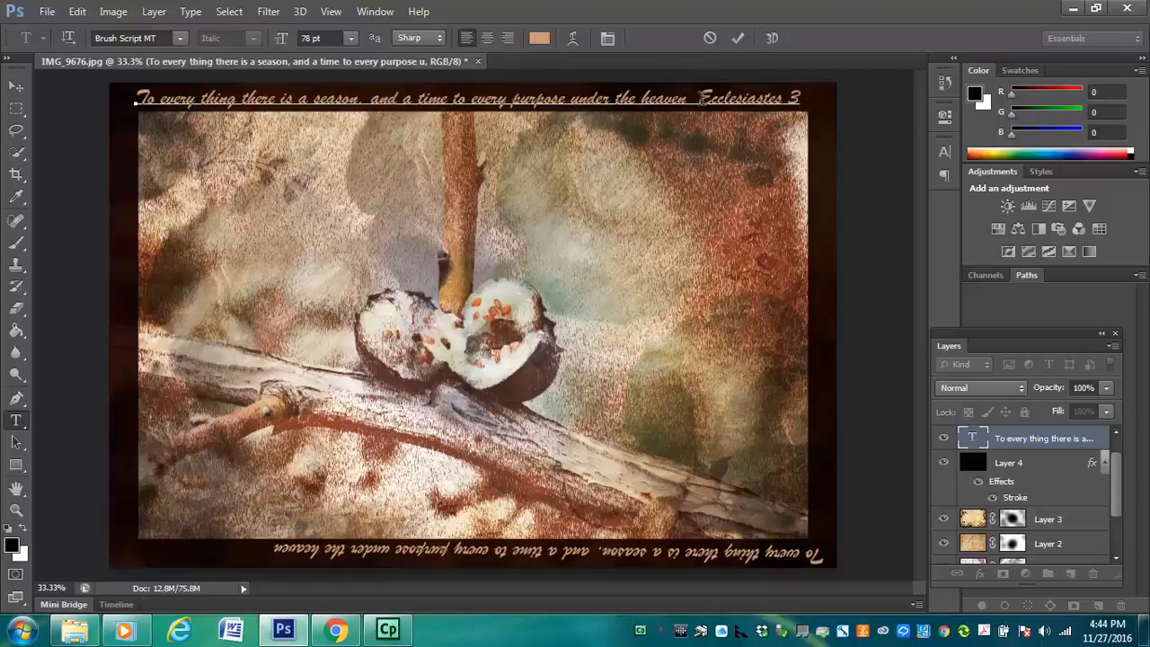
Set "Ecclesiastes 3" to 48 pt, space it out to the right end of the upper border and commit the text
drag(699, 101, 848, 104)
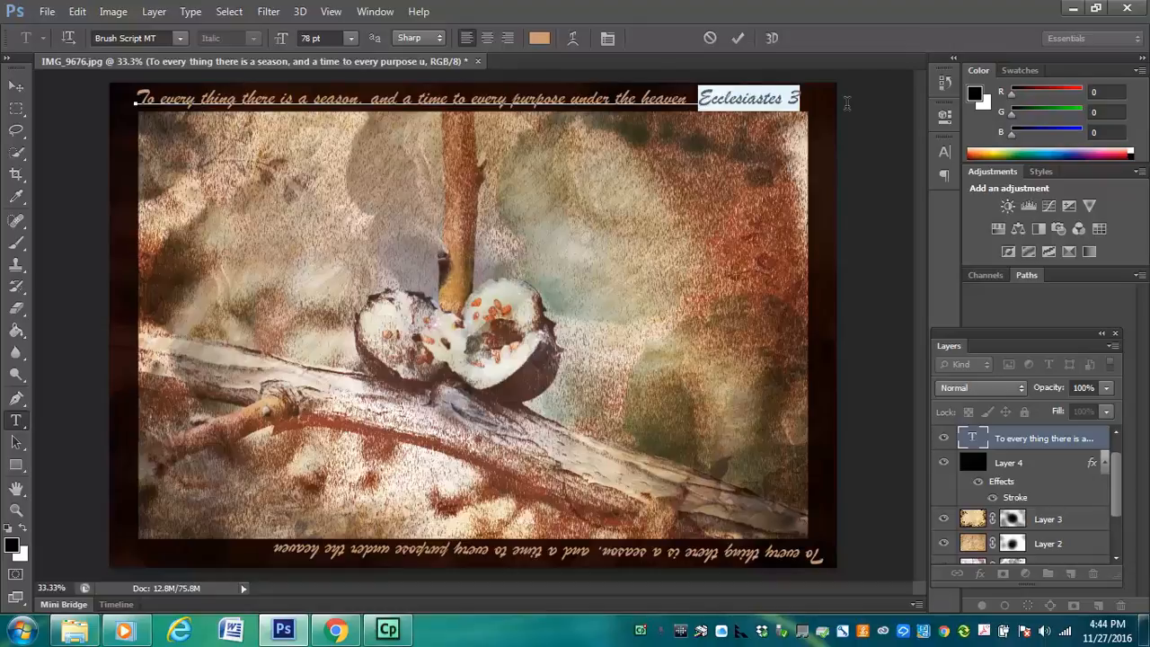
click(352, 39)
click(344, 251)
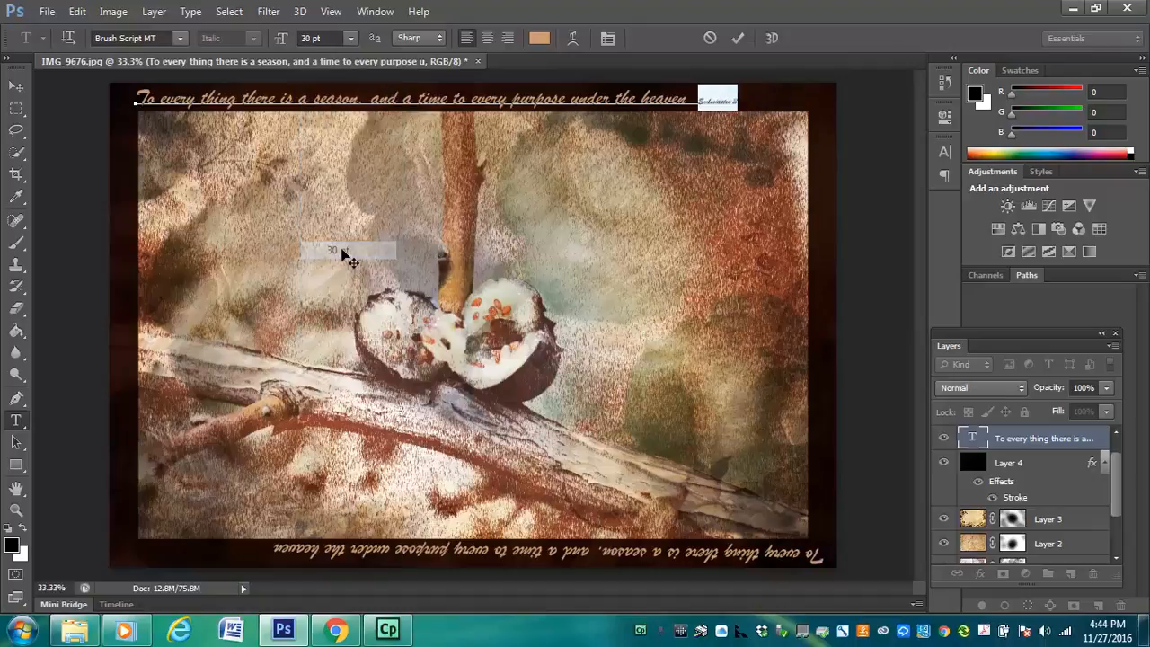
click(352, 39)
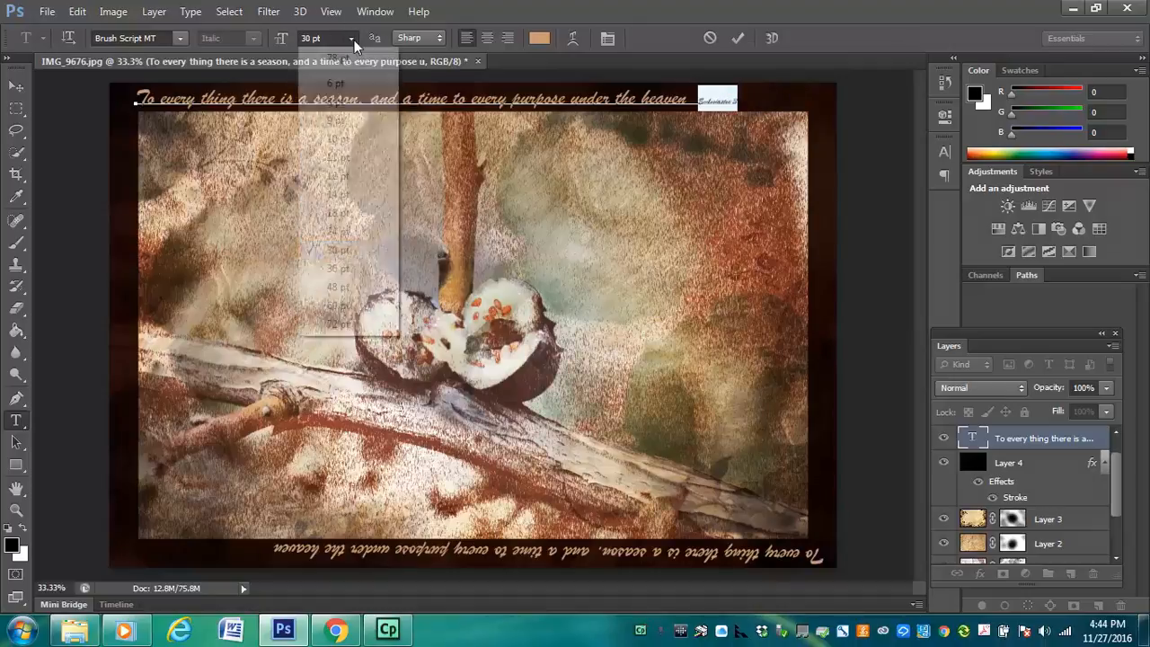
click(336, 288)
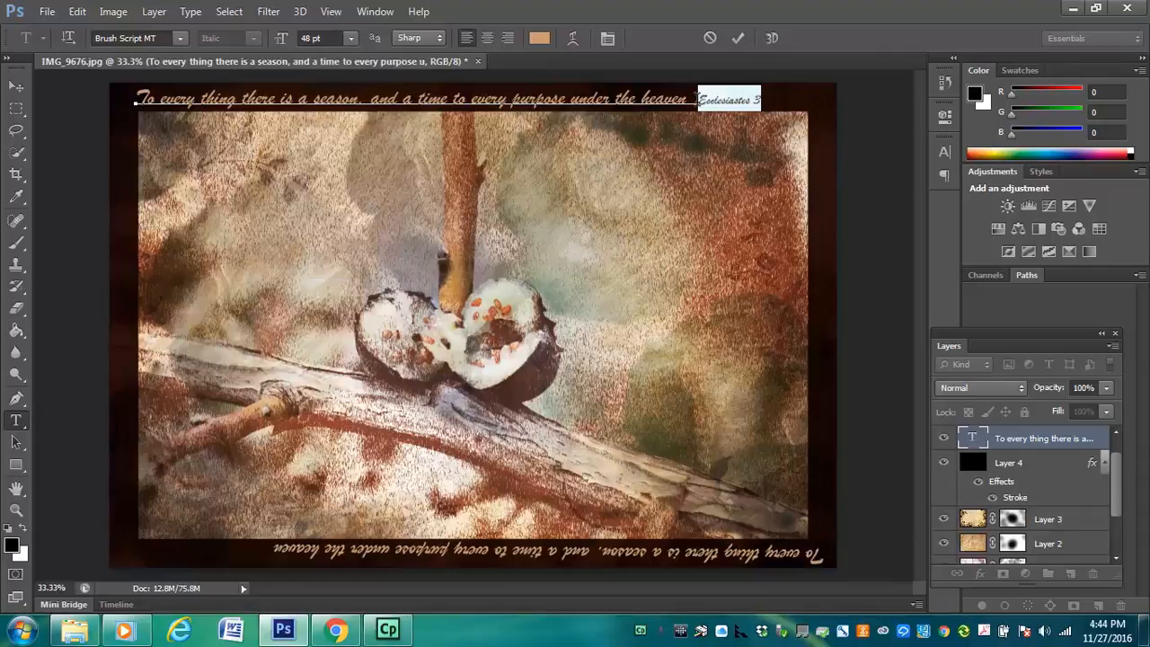
click(699, 100)
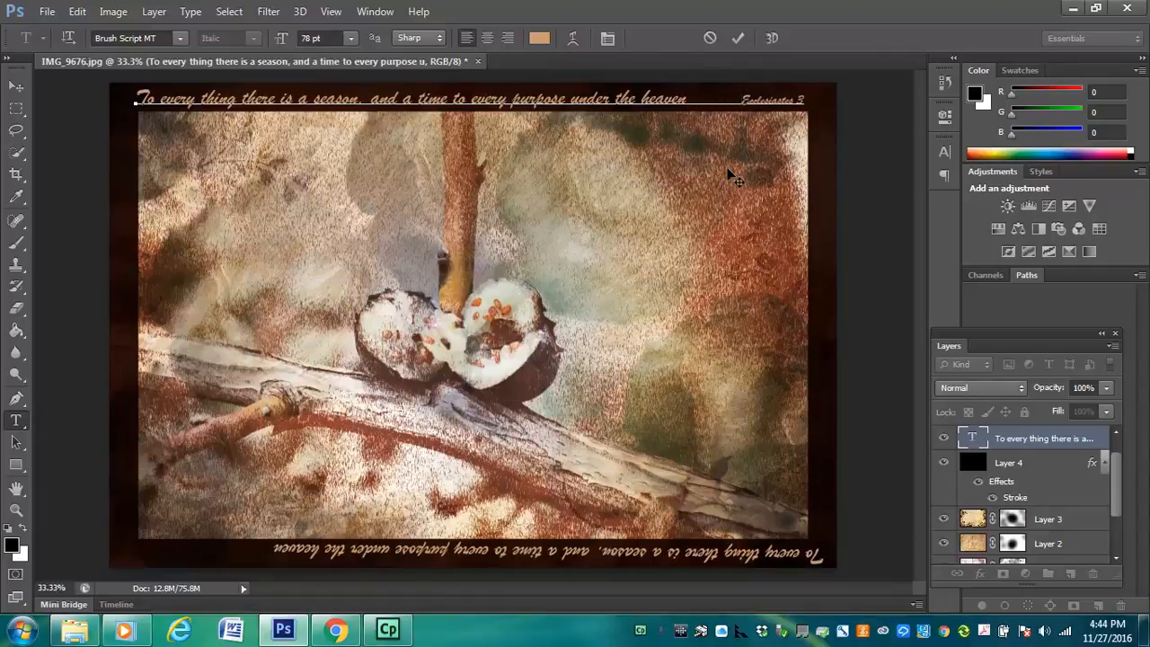
click(16, 85)
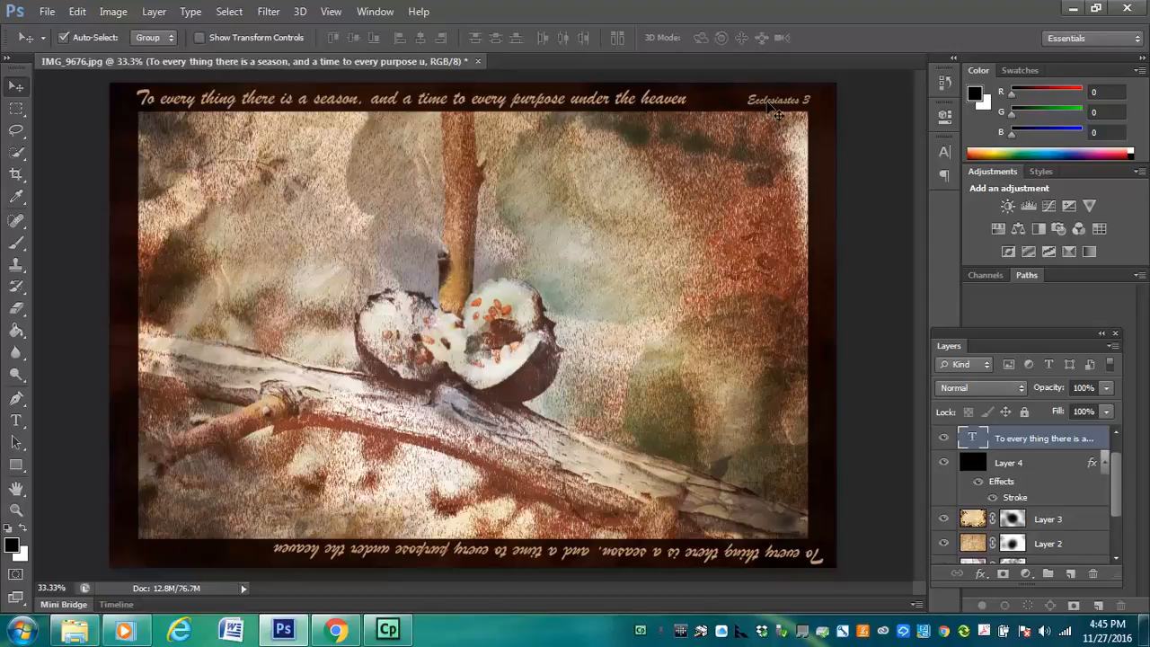
Switch to Chrome and copy verses 2 to 8 of Ecclesiastes 3 from the Bible Gateway passage page
click(283, 632)
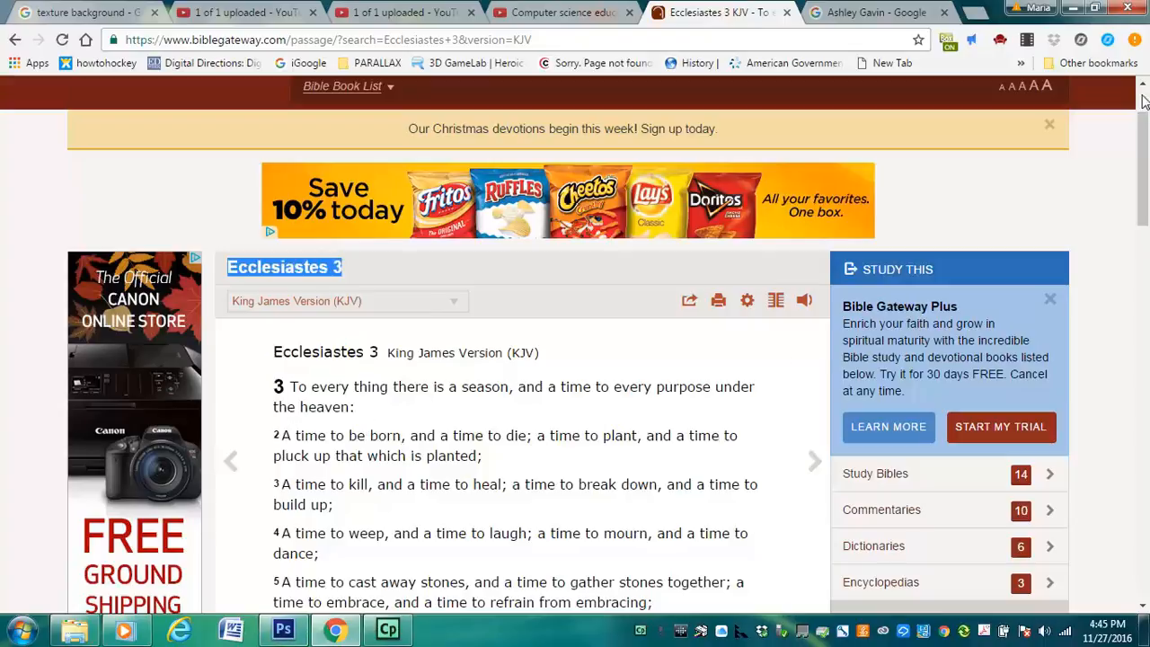
scroll(1143, 126, down, 2)
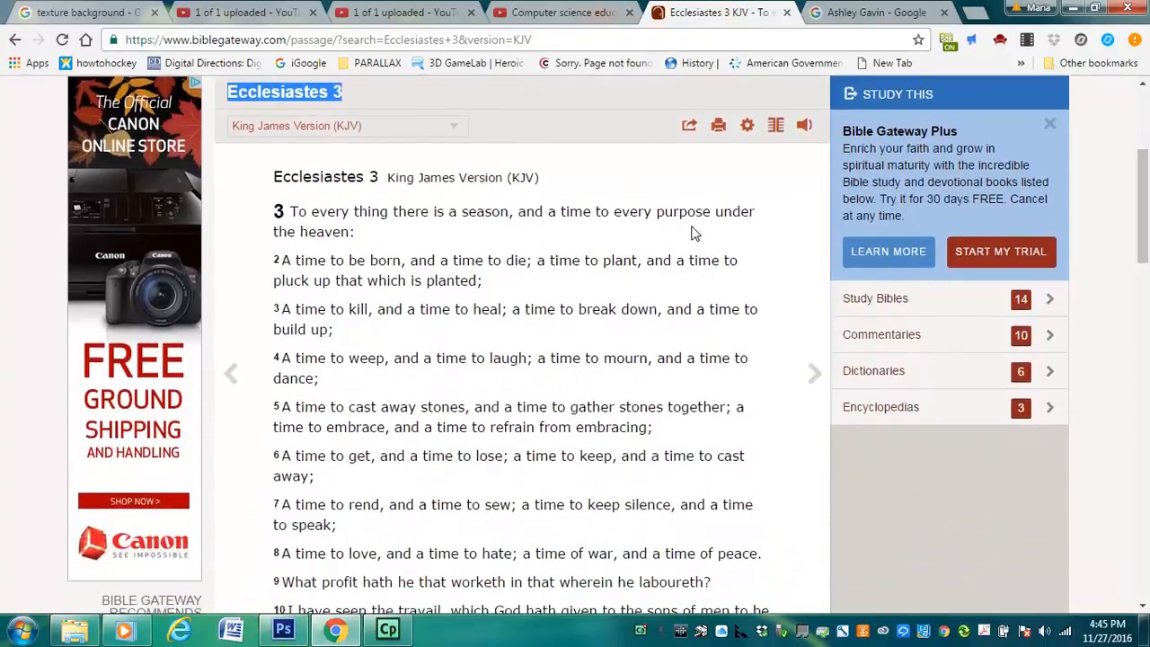
drag(284, 260, 767, 380)
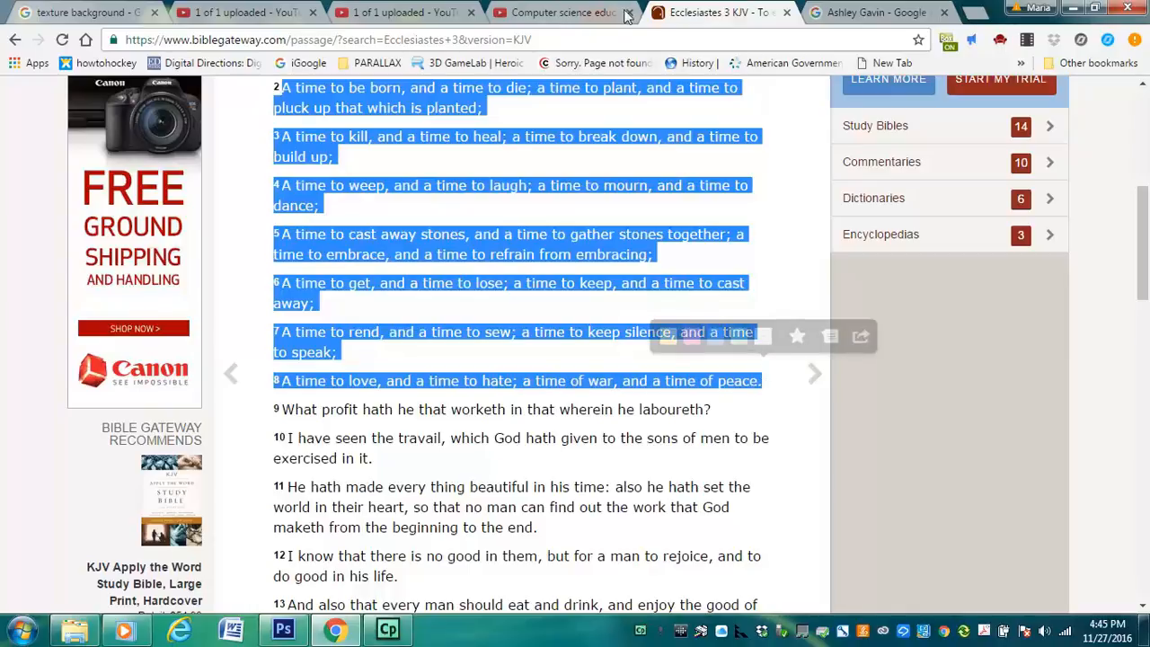
Return to Photoshop and paste the copied verses as a new text layer starting near the photo's upper-left corner
click(284, 637)
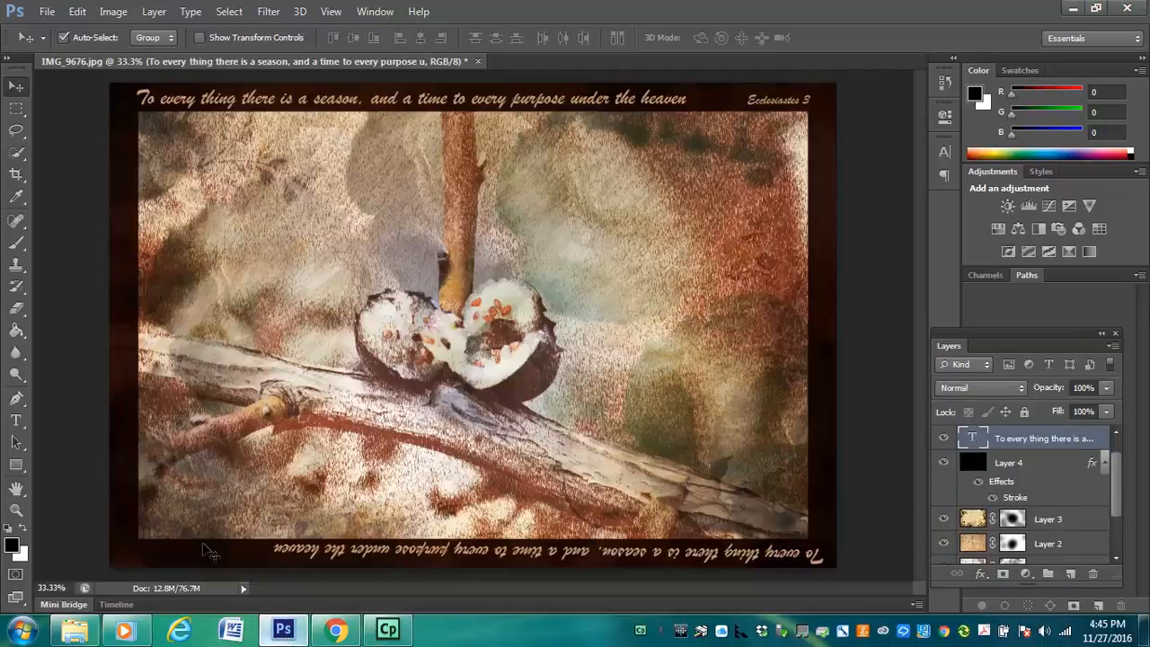
click(15, 420)
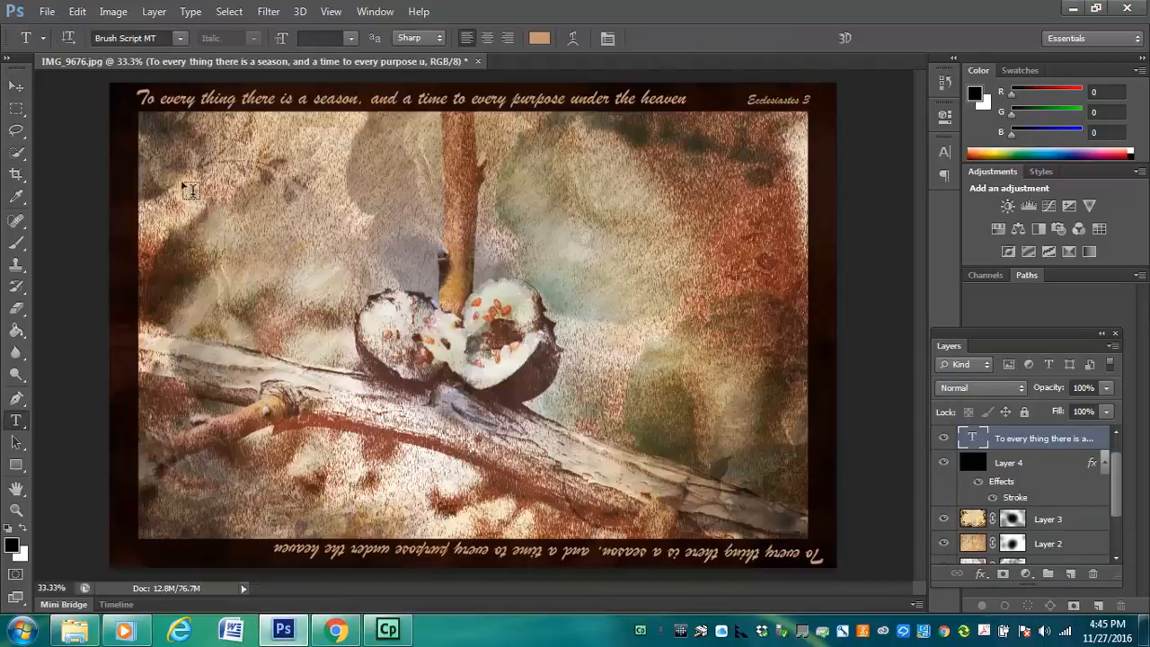
click(166, 151)
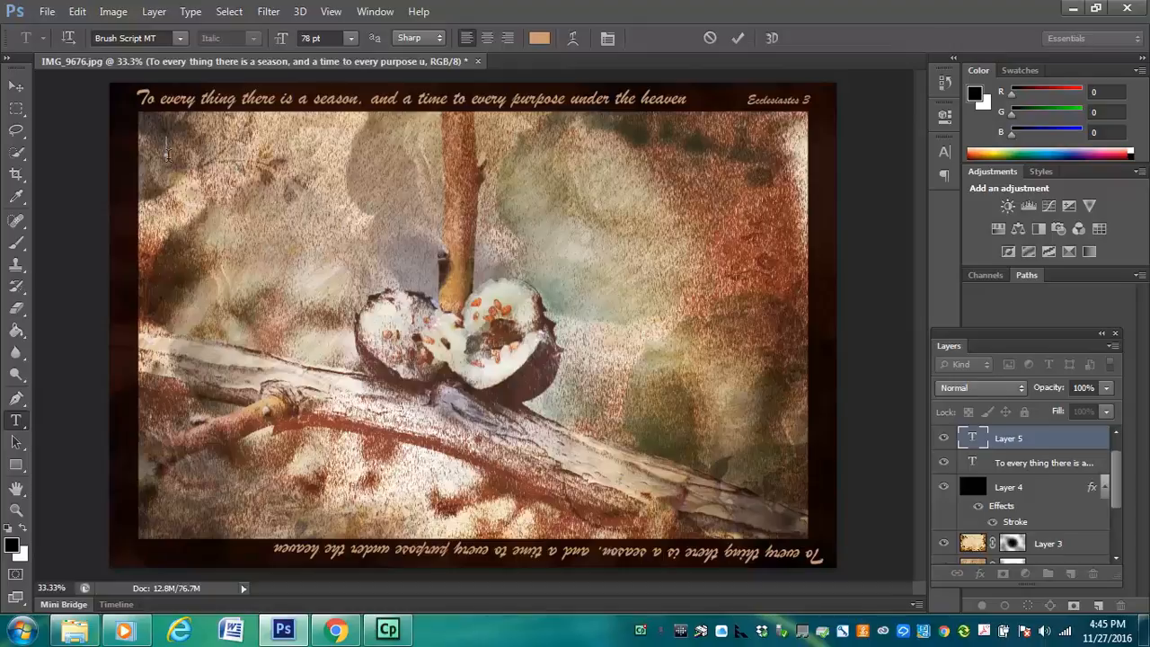
key(ctrl+v)
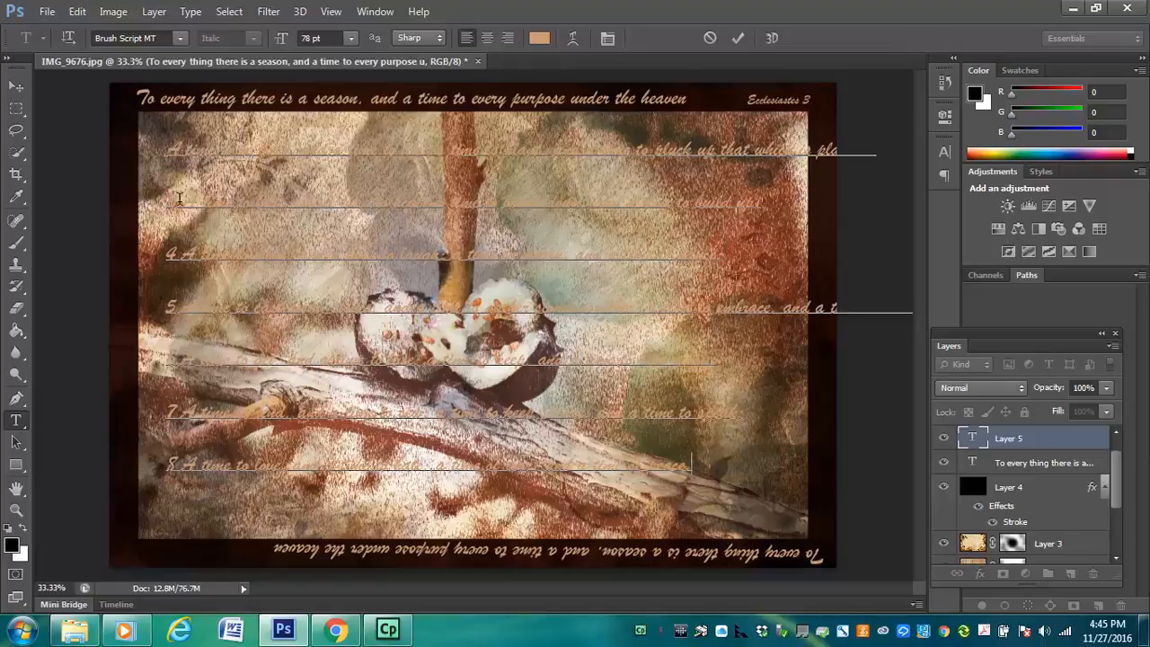
Change the color of all the pasted verses to black and commit the text
drag(166, 145, 729, 490)
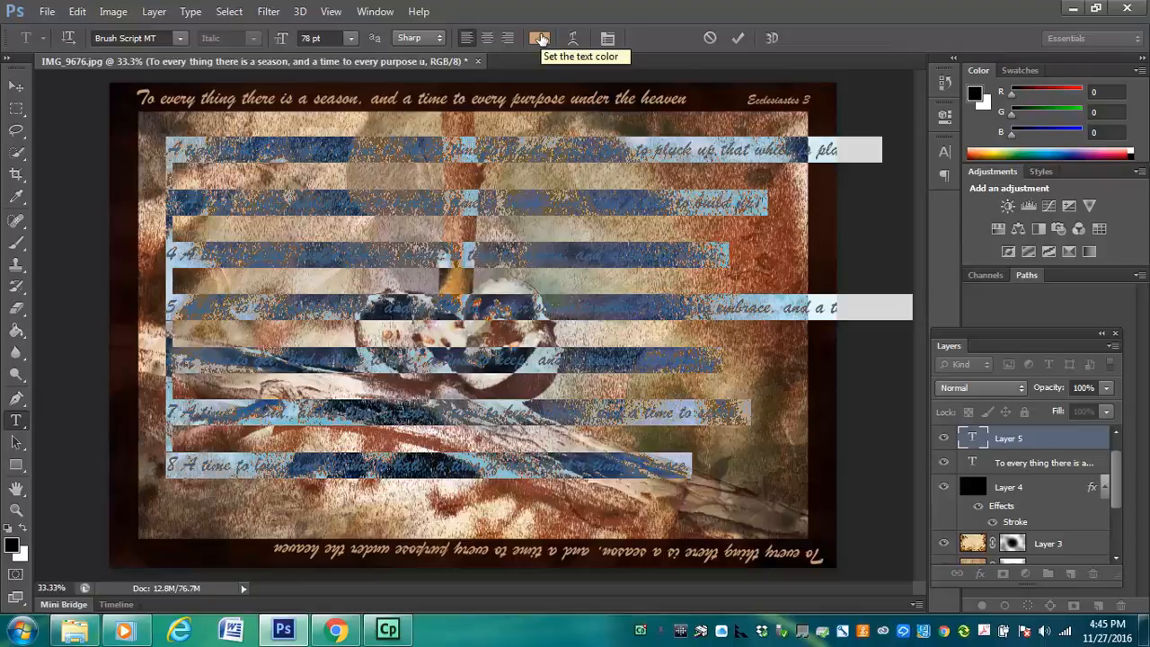
click(541, 39)
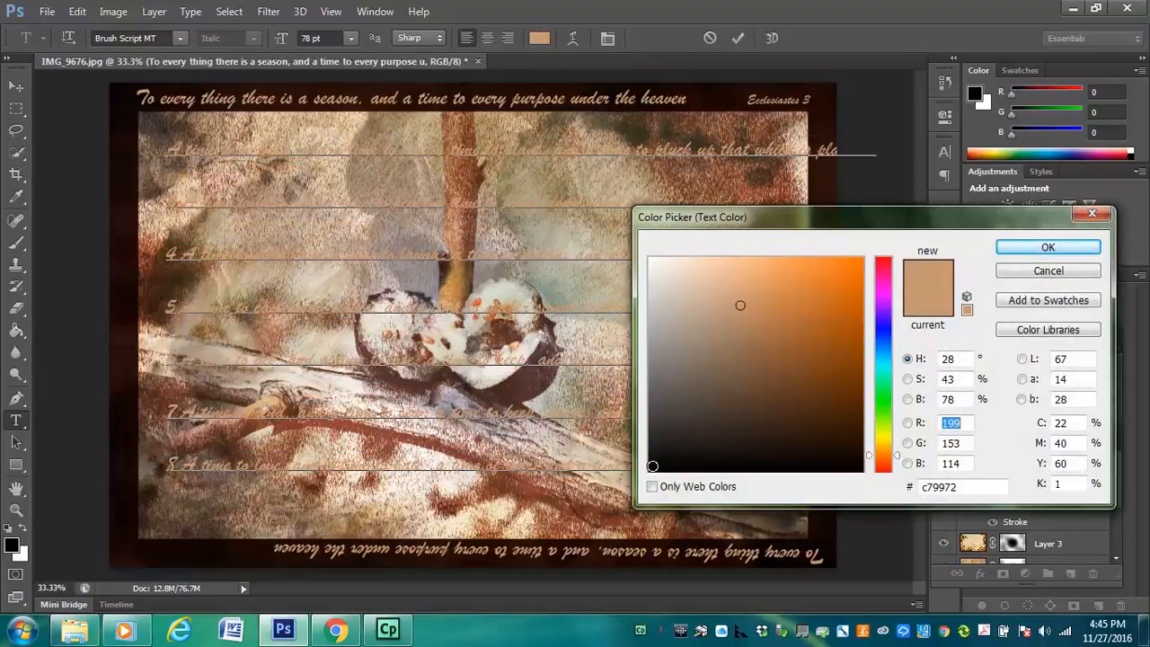
click(653, 465)
click(1038, 251)
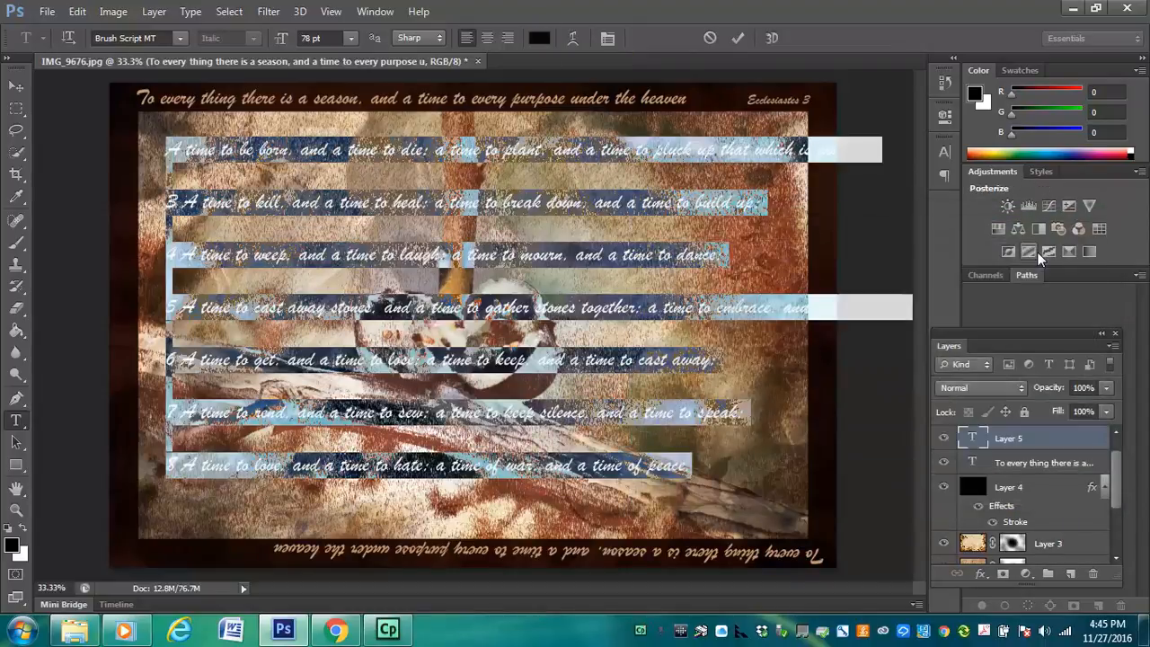
click(15, 87)
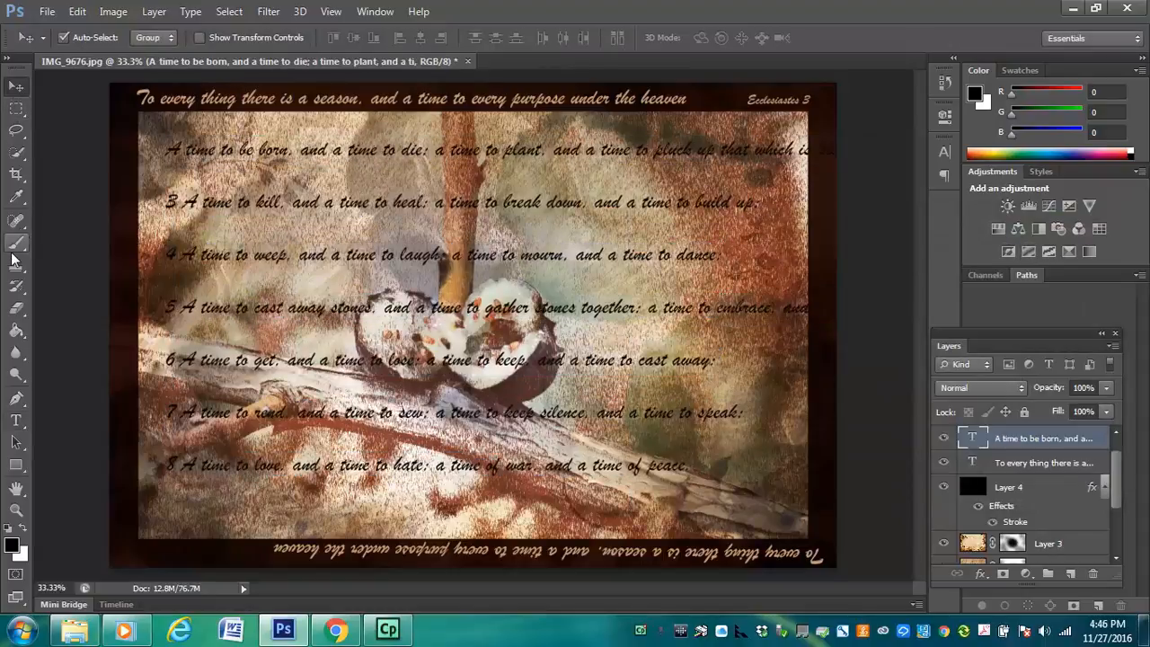
Reopen the black verse text for editing and delete the verse numbers 3, 4 and 5 from the line starts
click(19, 423)
click(180, 199)
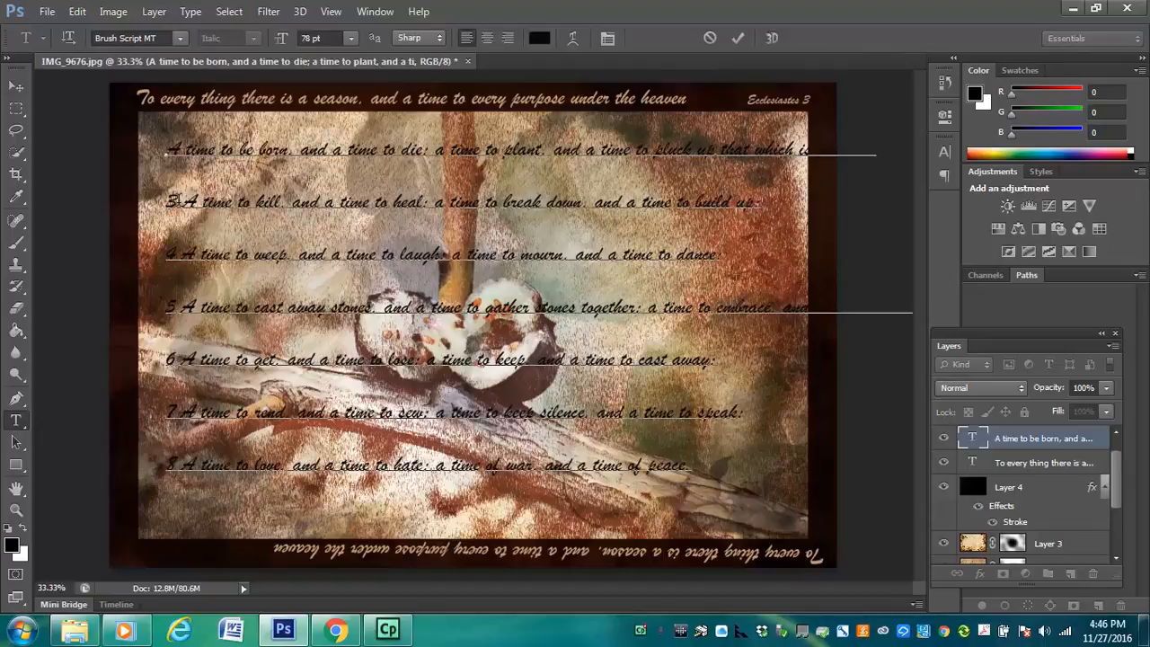
key(BackSpace)
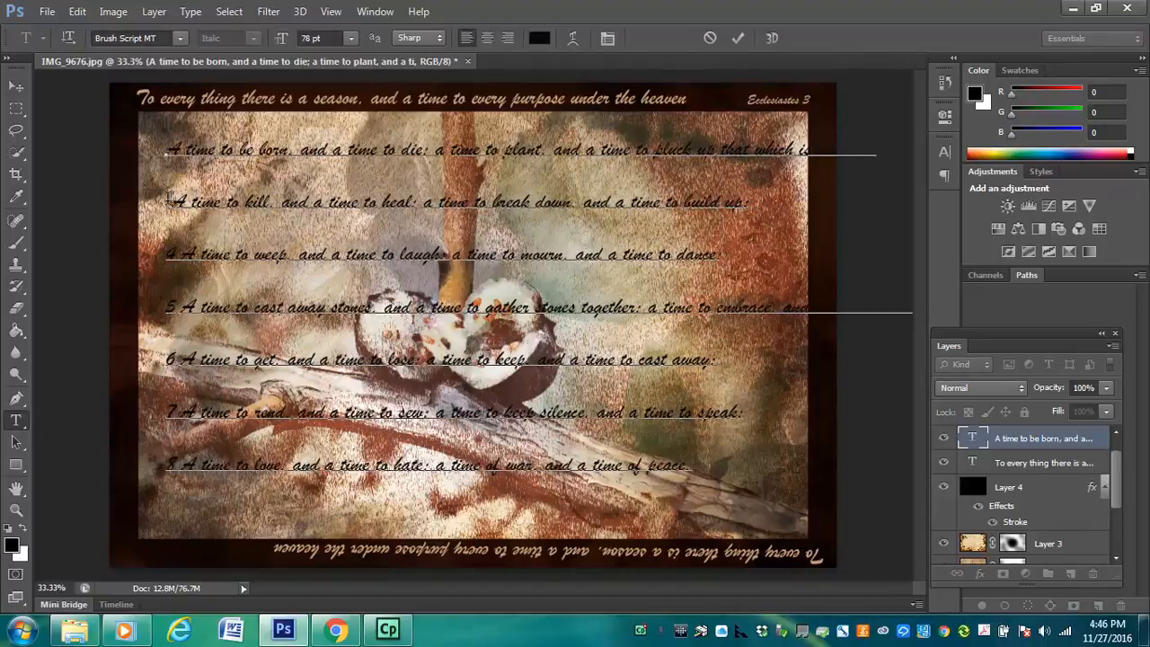
key(Delete)
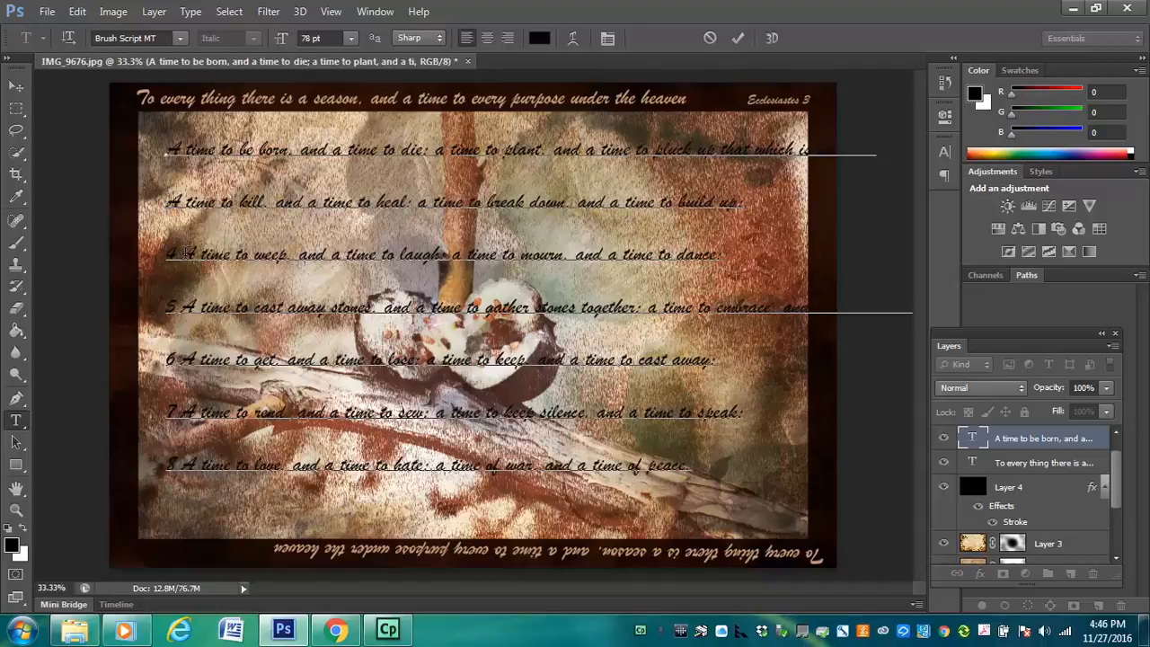
drag(185, 254, 147, 257)
key(Delete)
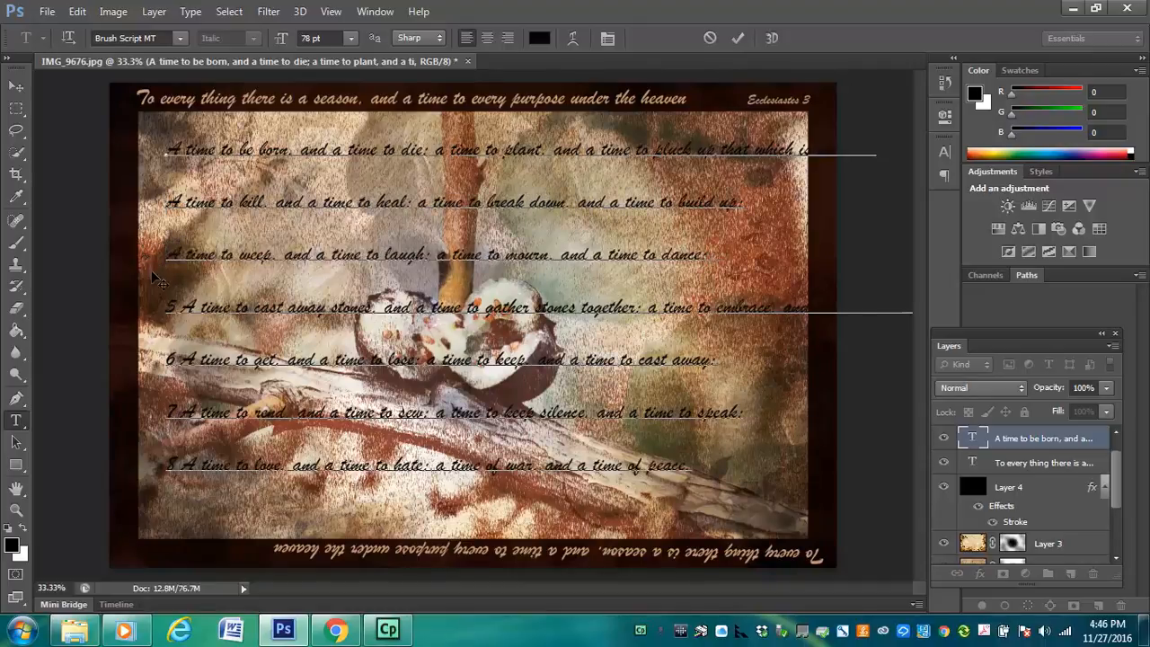
drag(180, 306, 150, 314)
key(Delete)
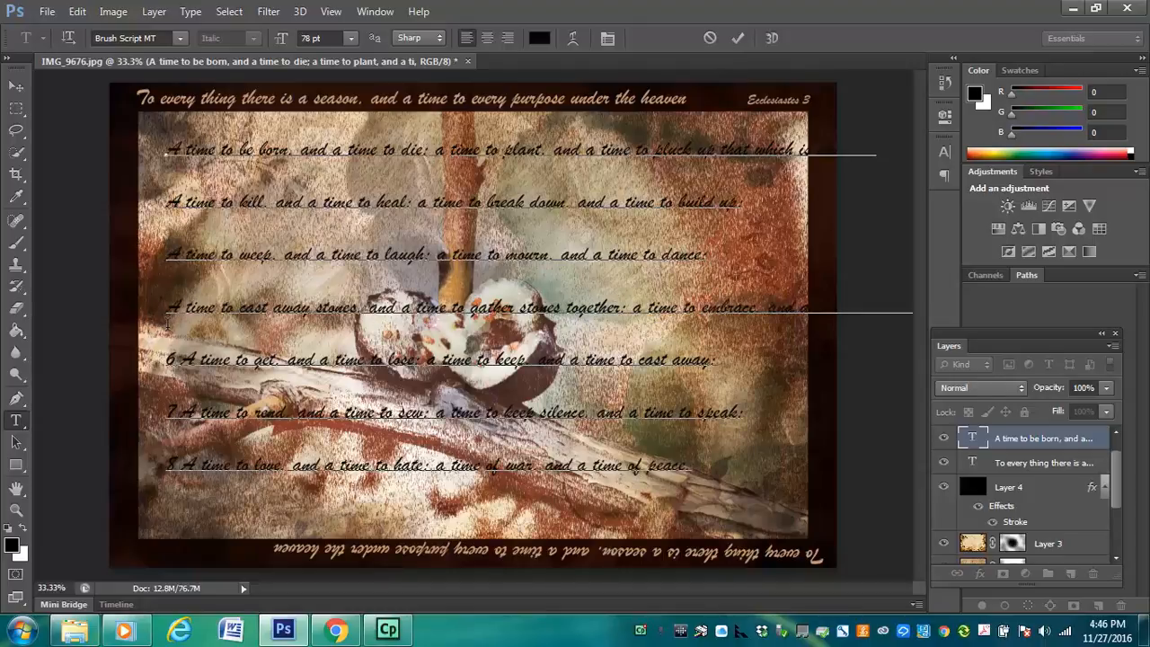
Delete the verse numbers 6, 7 and 8 from the starts of the remaining verse lines
drag(180, 359, 146, 361)
key(Delete)
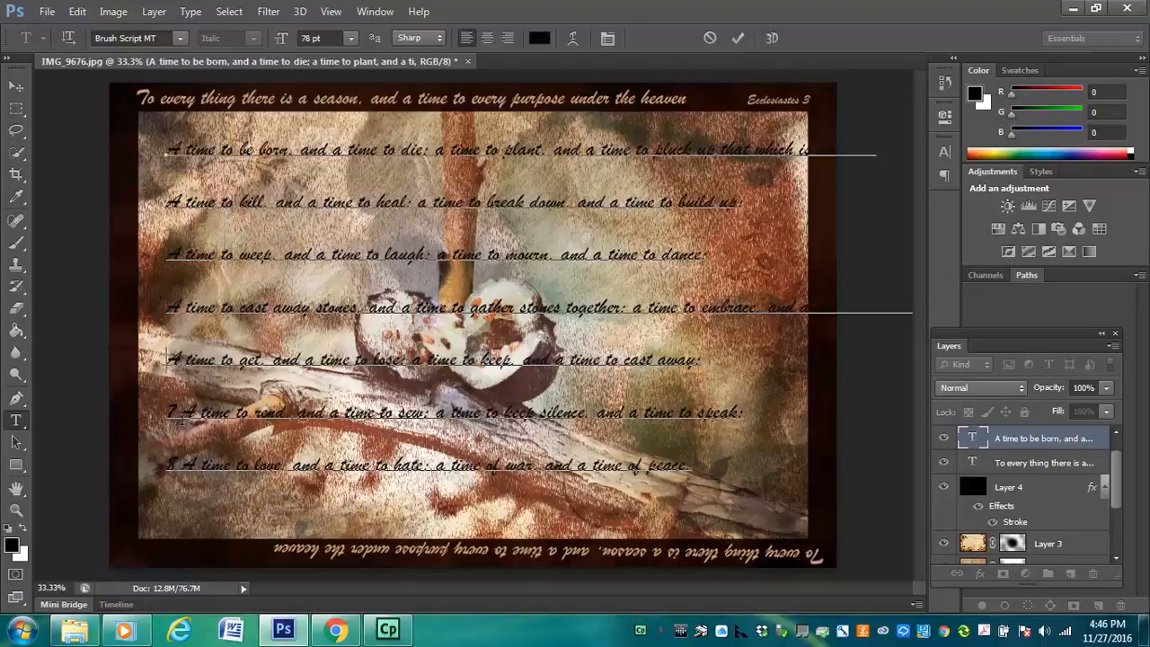
drag(157, 413, 183, 414)
key(Delete)
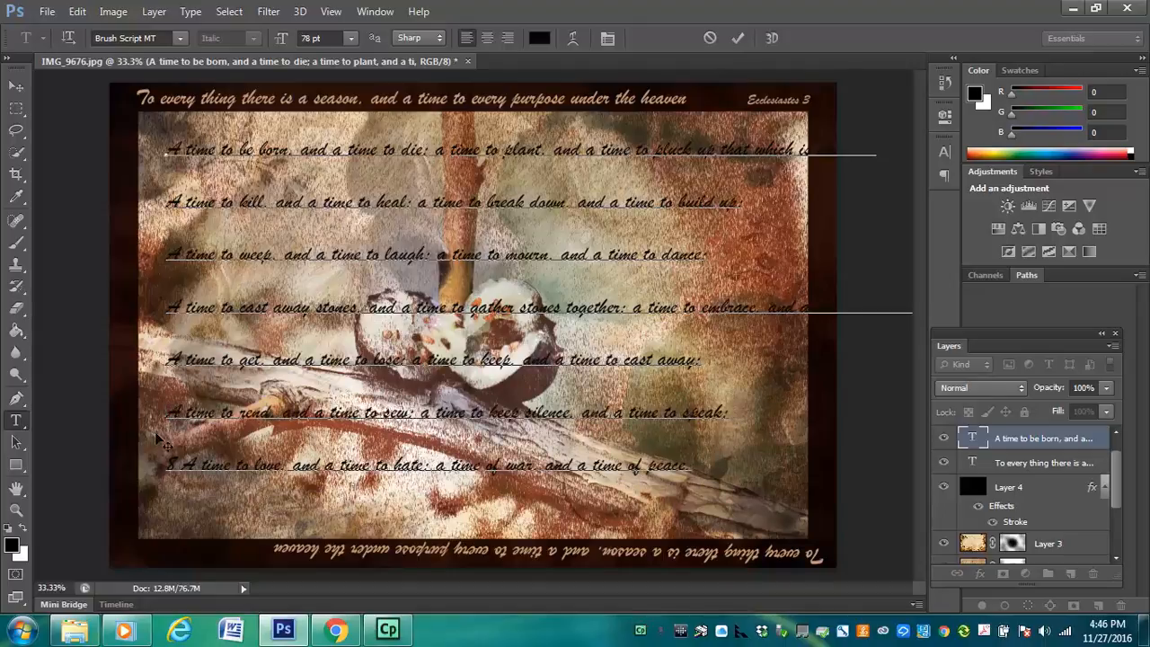
drag(183, 467, 152, 469)
key(BackSpace)
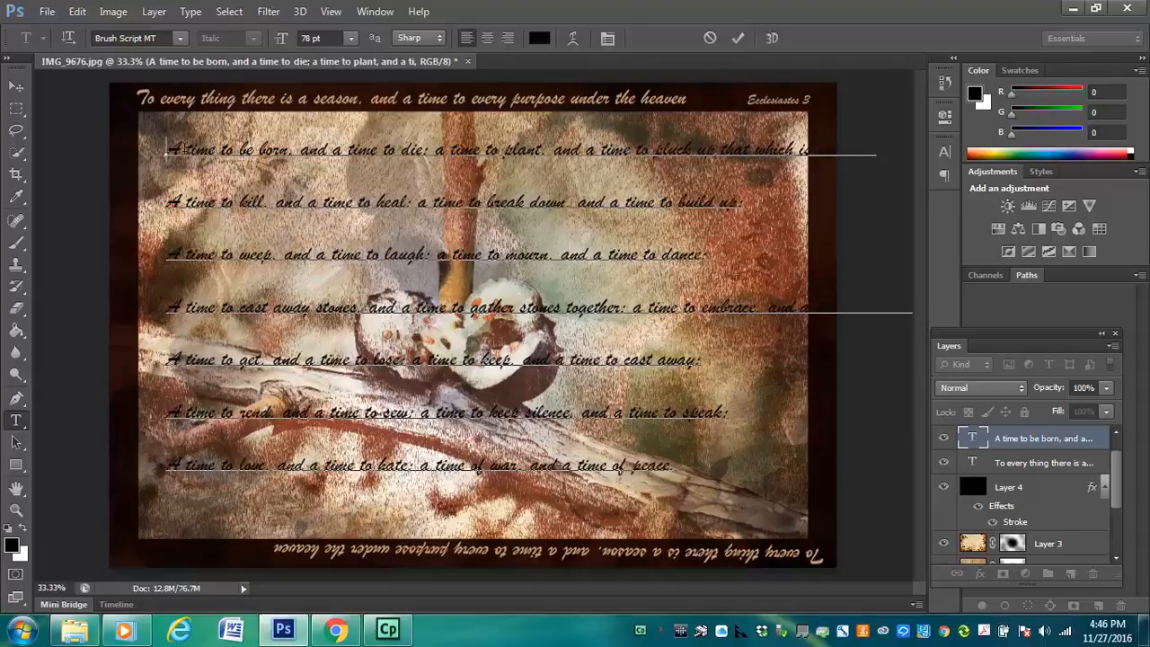
Select all the black verse lines and tighten their leading to 34.01 pt
drag(180, 150, 860, 484)
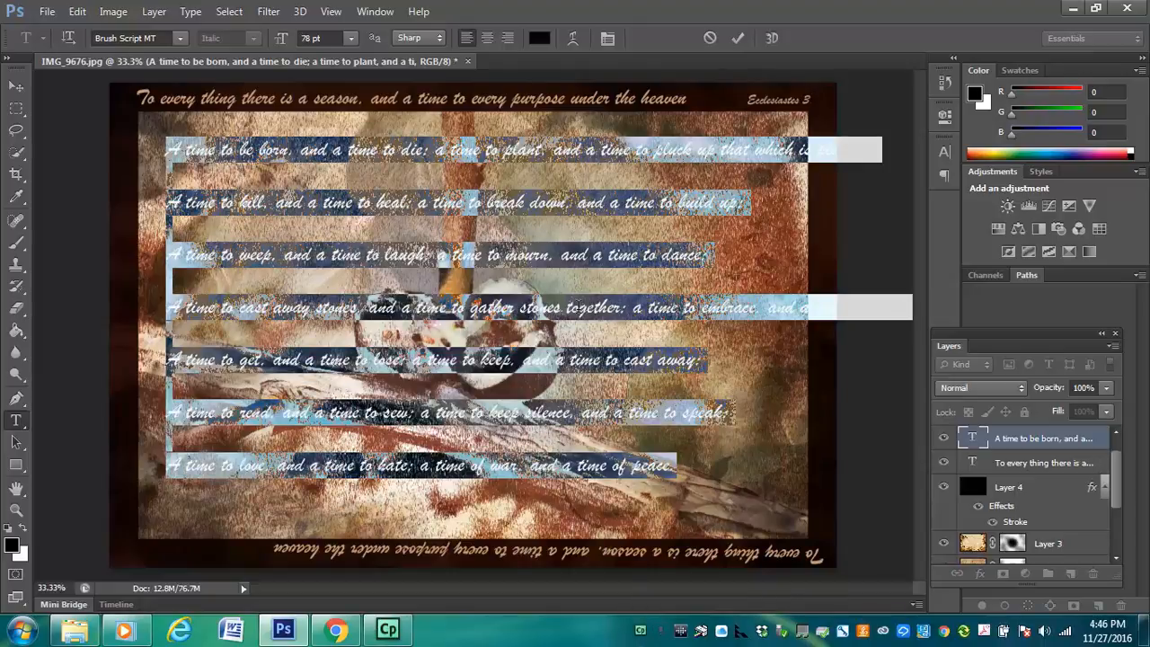
click(607, 40)
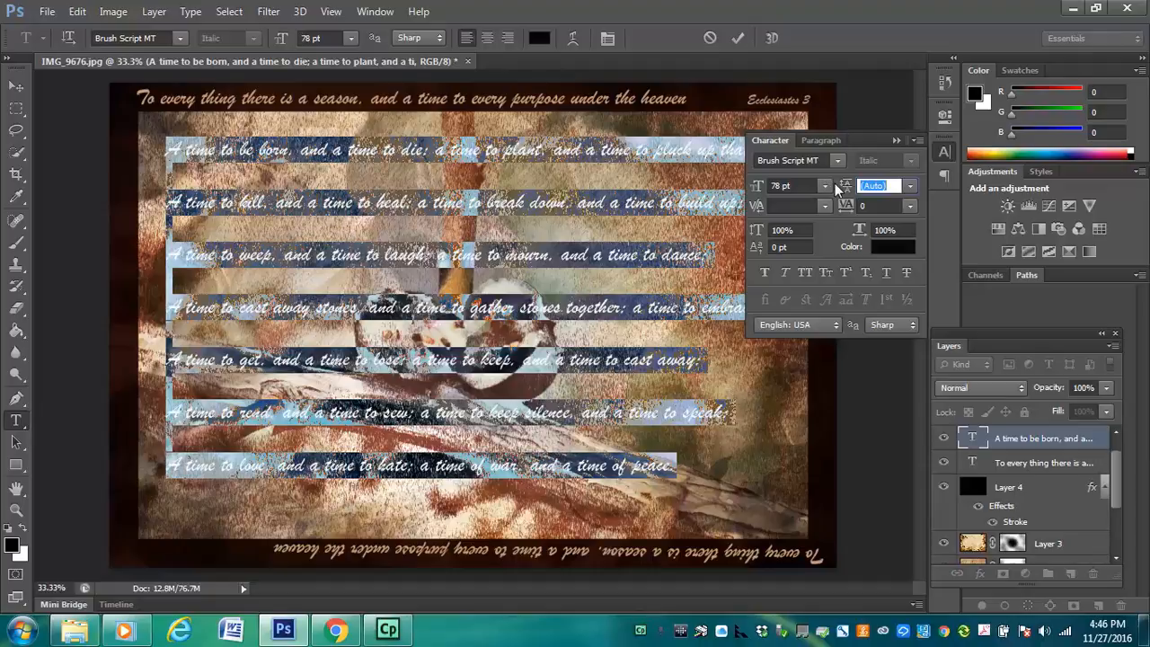
drag(845, 187, 870, 186)
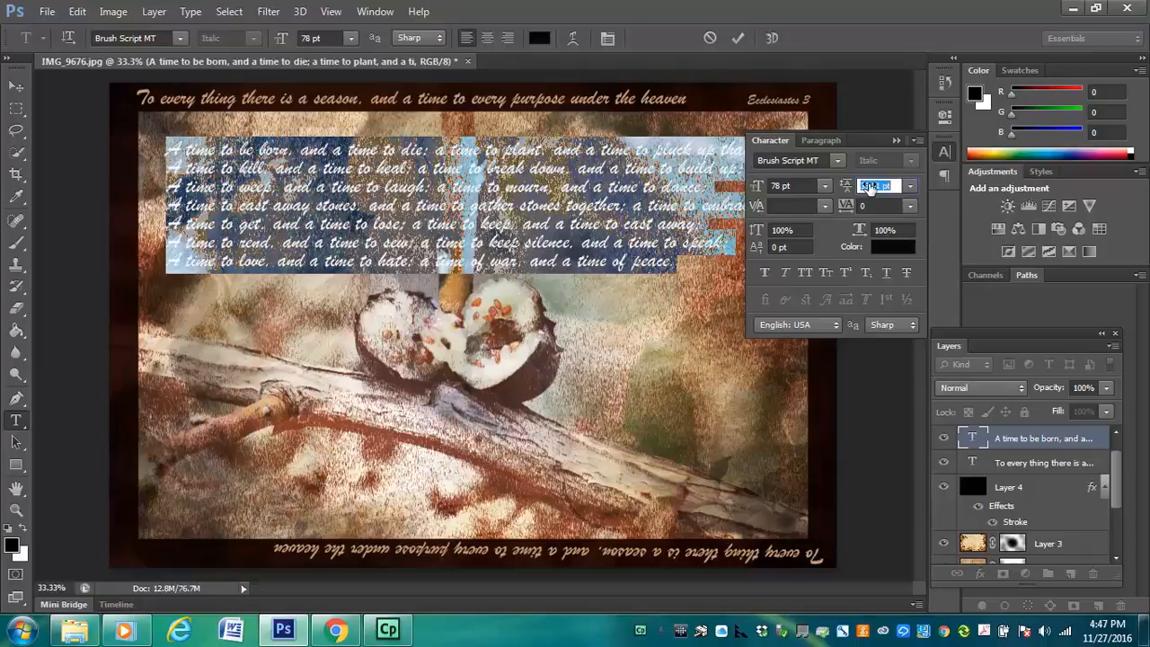
drag(870, 186, 870, 183)
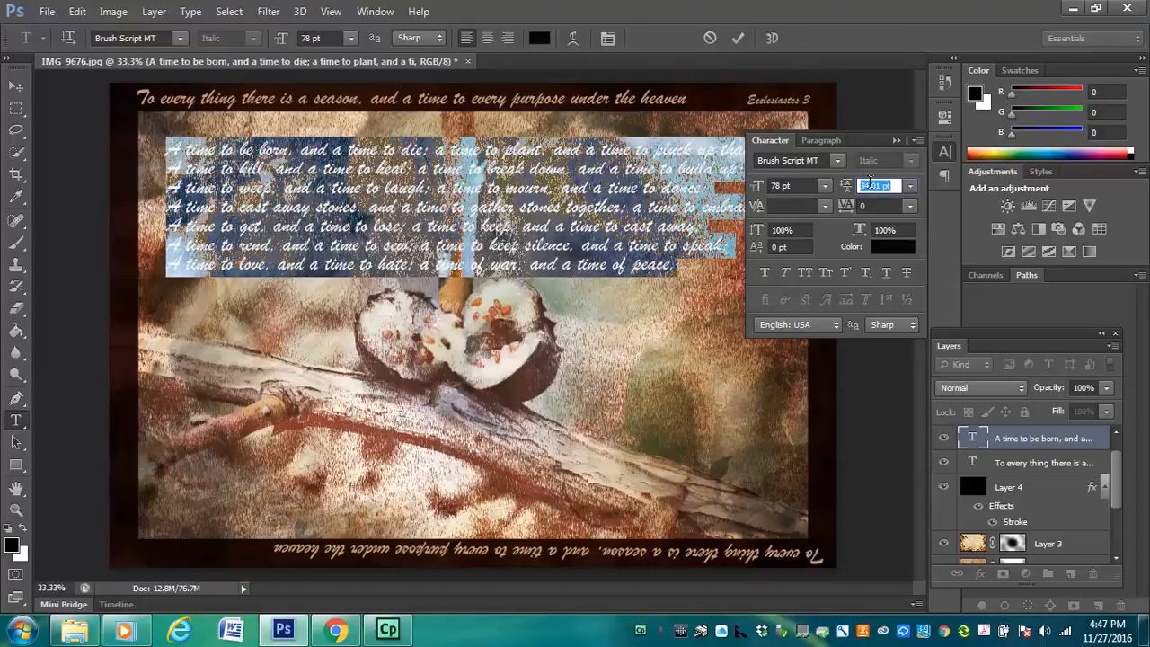
Set the verse text's horizontal scale to 110% and its tracking to -80, and commit the text
drag(860, 230, 864, 230)
drag(860, 143, 748, 344)
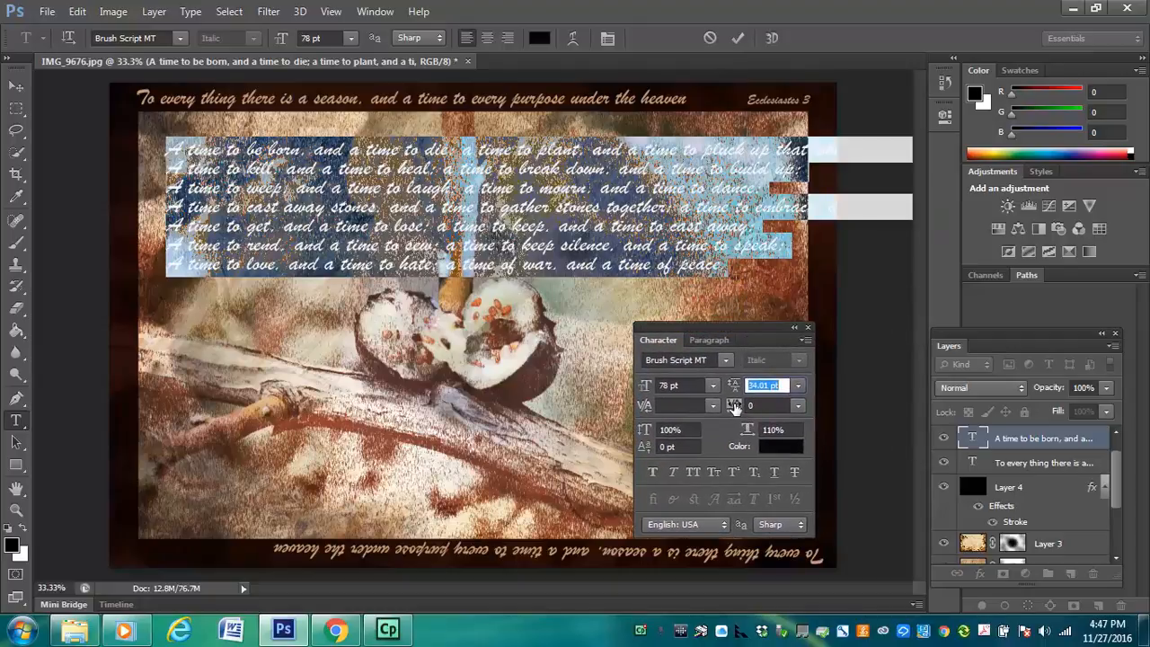
drag(737, 406, 732, 406)
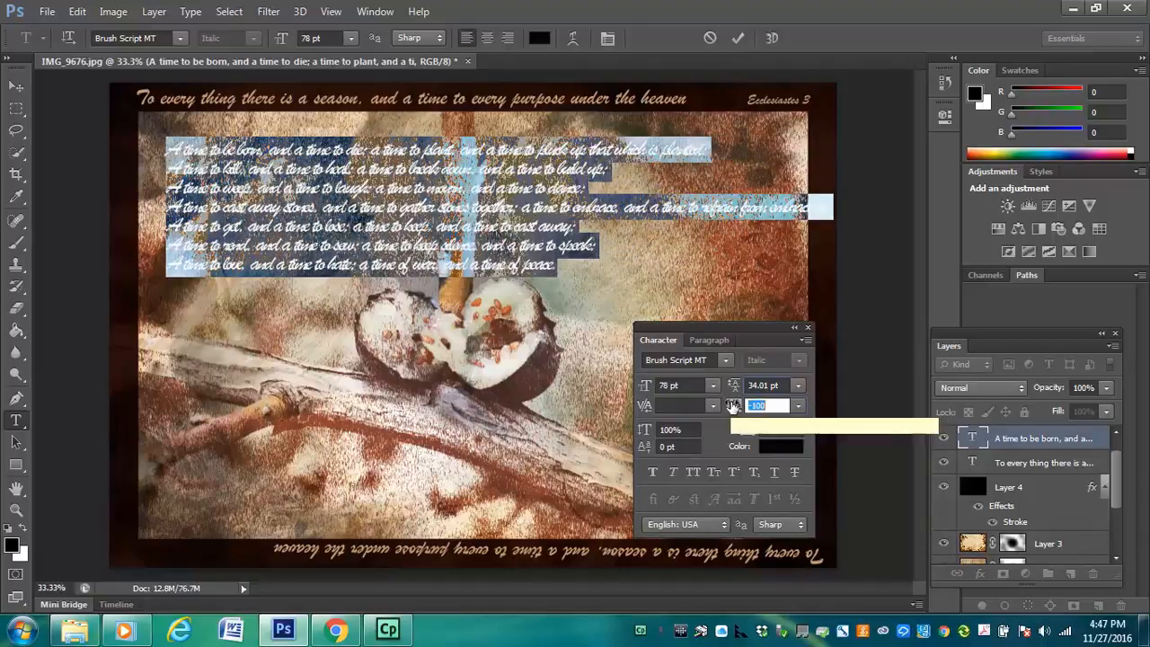
drag(735, 406, 733, 406)
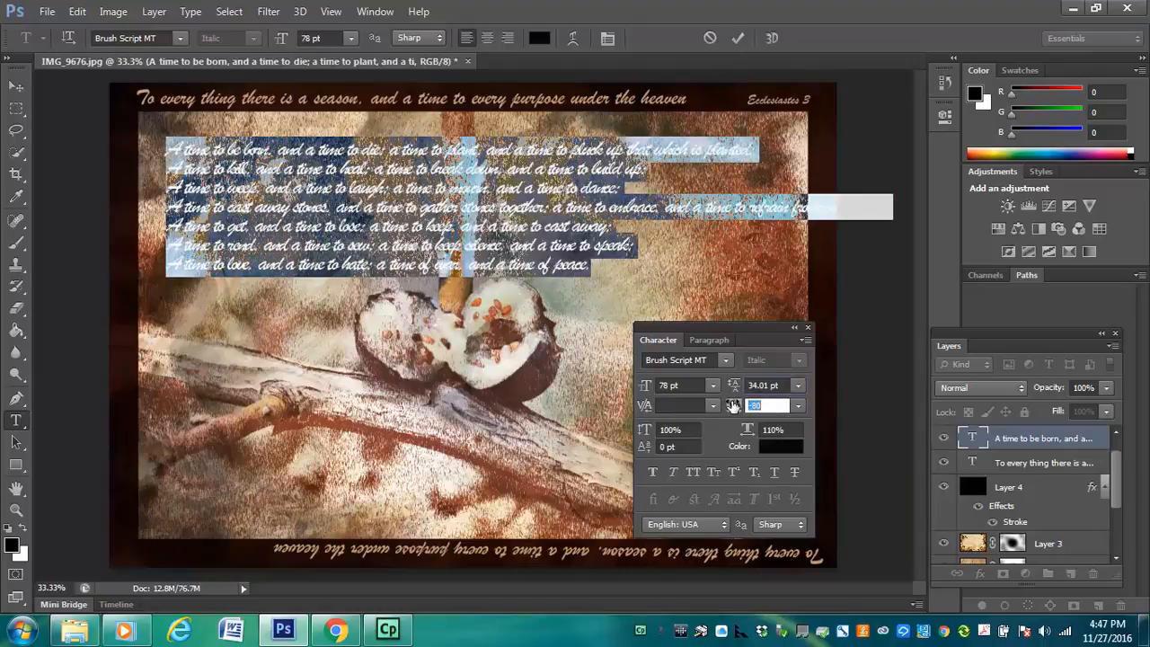
key(shift+Tab)
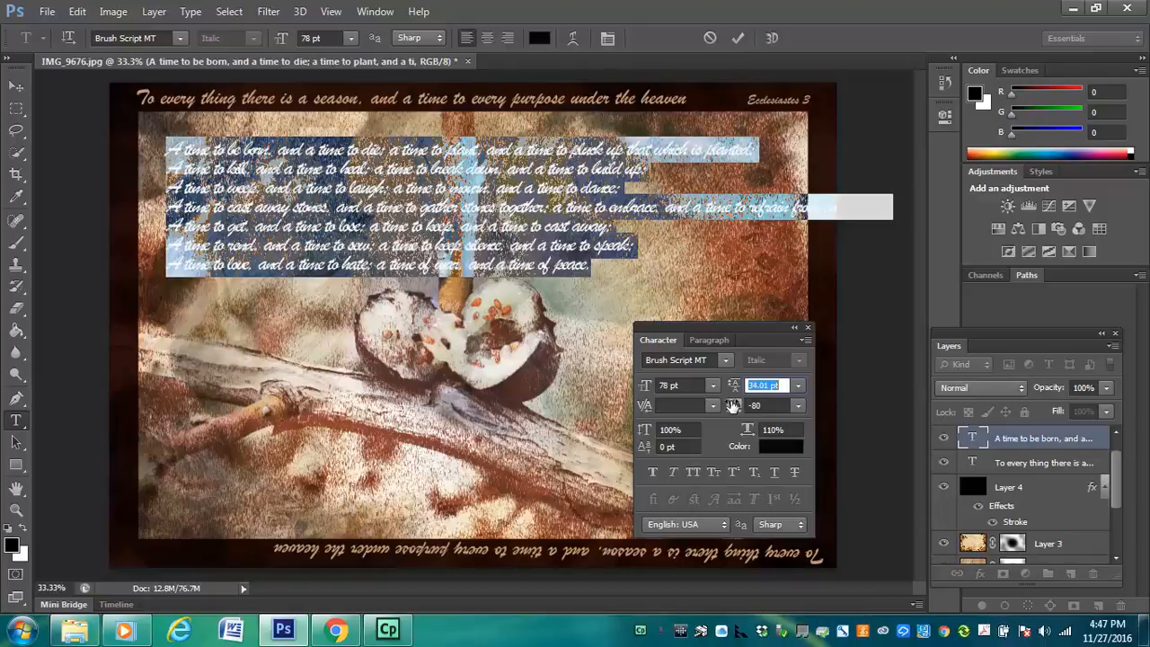
click(17, 87)
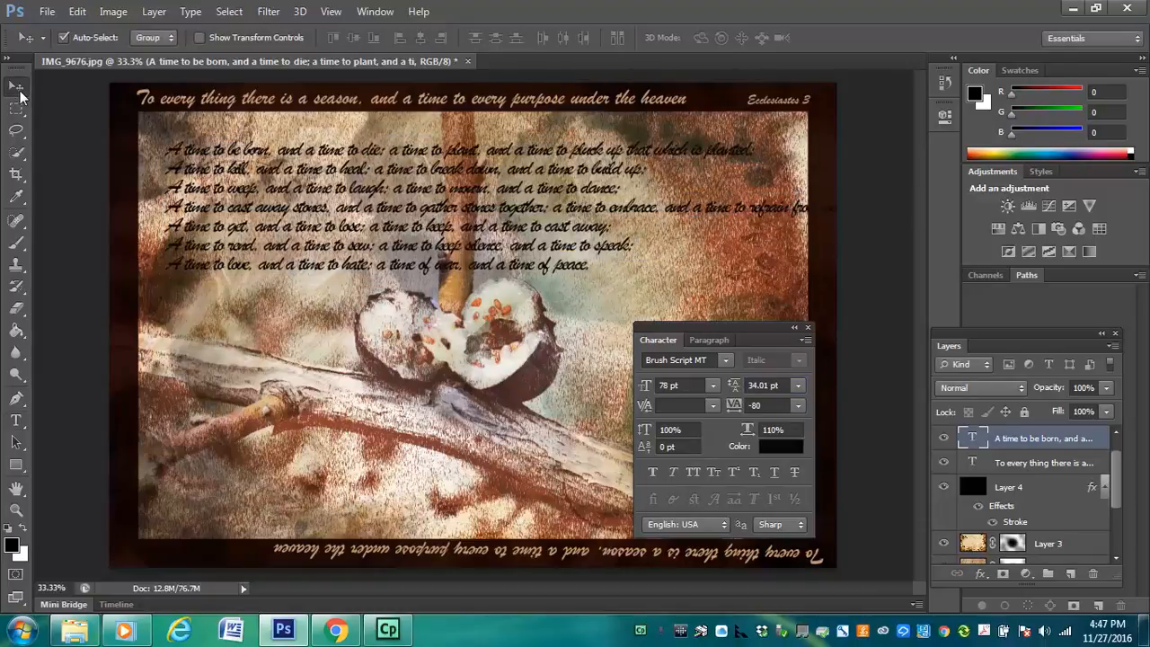
Scale the verse block to about 91%, fit it just inside the photo's upper-left corner, and close the character settings
mouse_move(313, 250)
mouse_down()
mouse_move(305, 256)
mouse_move(298, 237)
mouse_up()
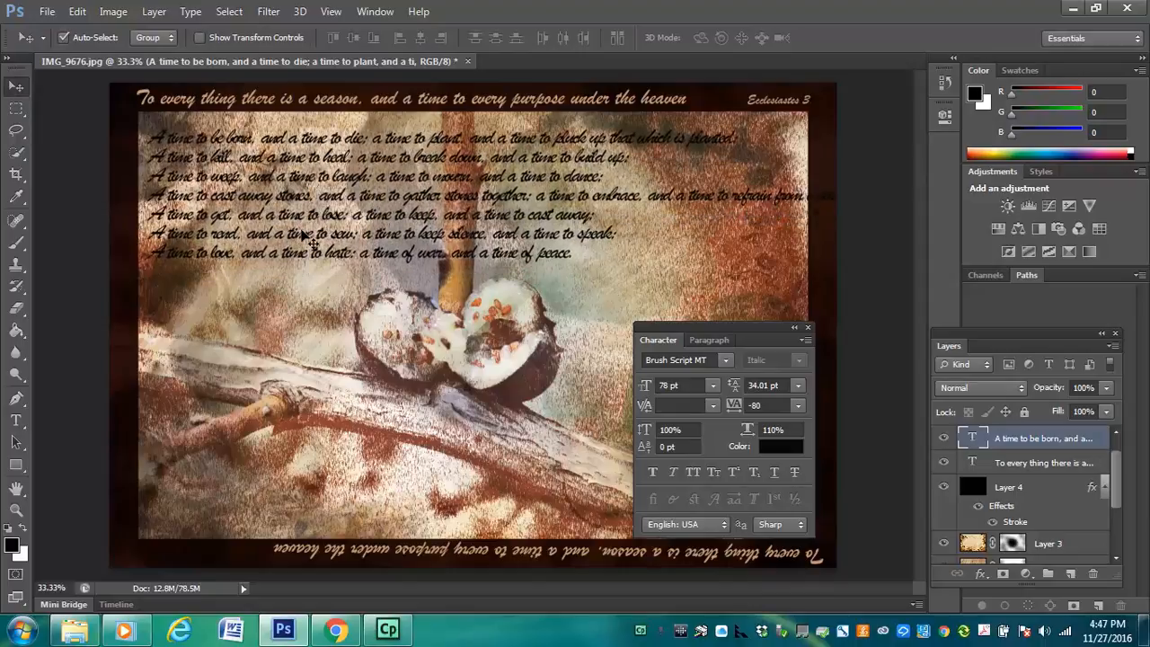
key(ctrl+t)
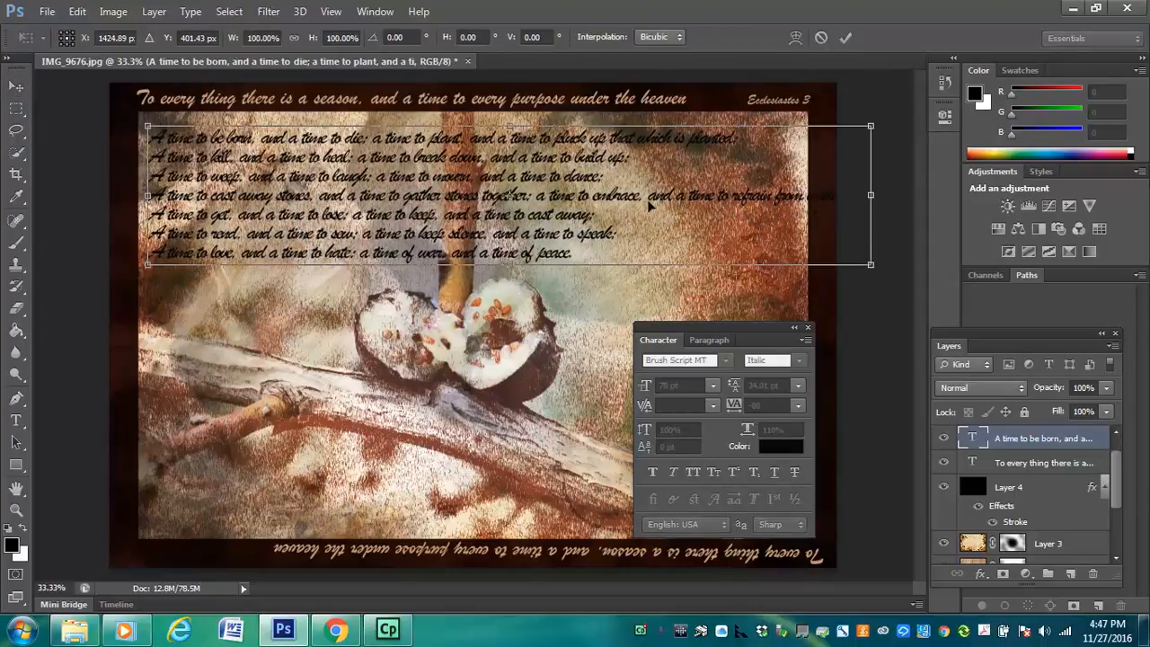
drag(874, 255, 814, 250)
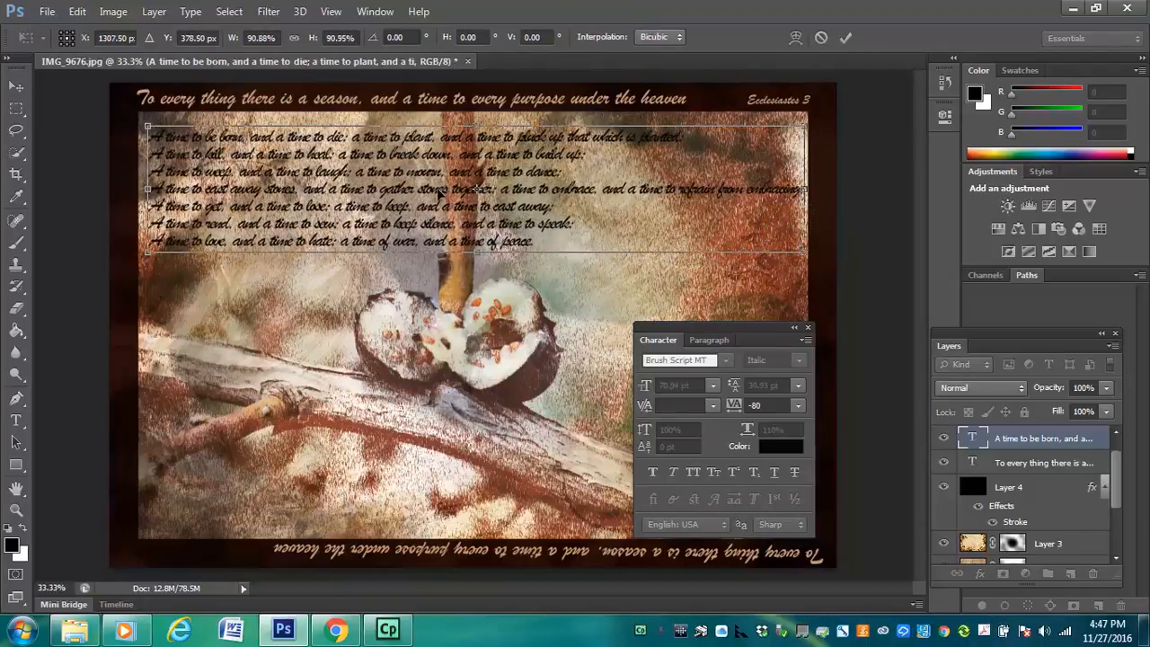
drag(437, 193, 435, 184)
key(Return)
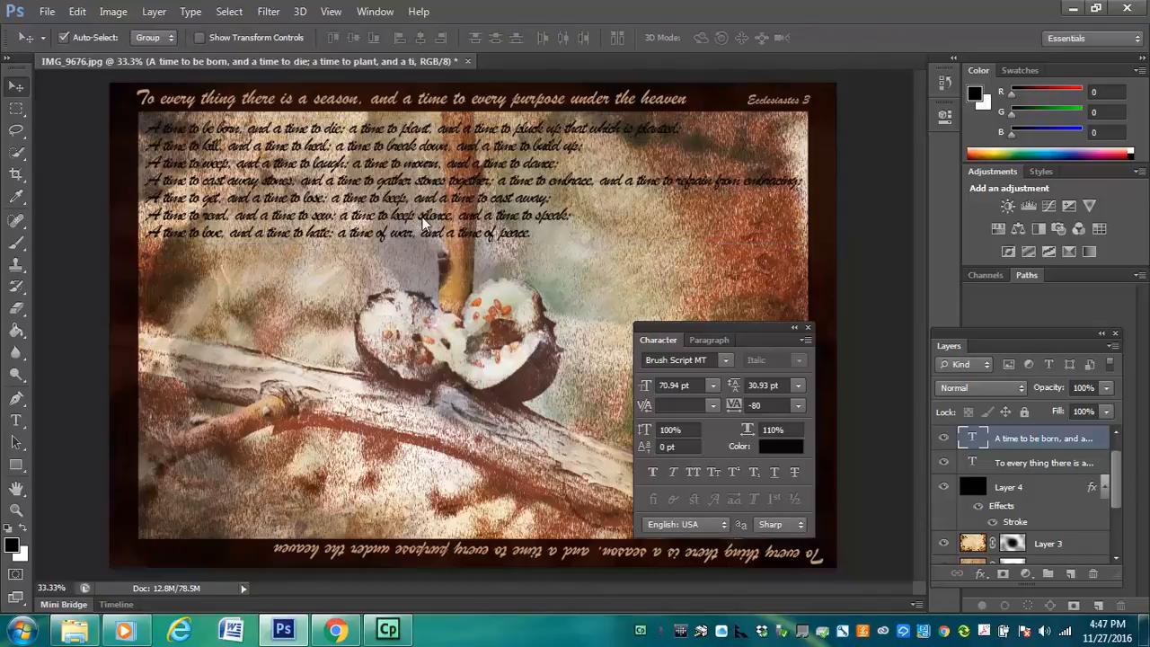
click(808, 329)
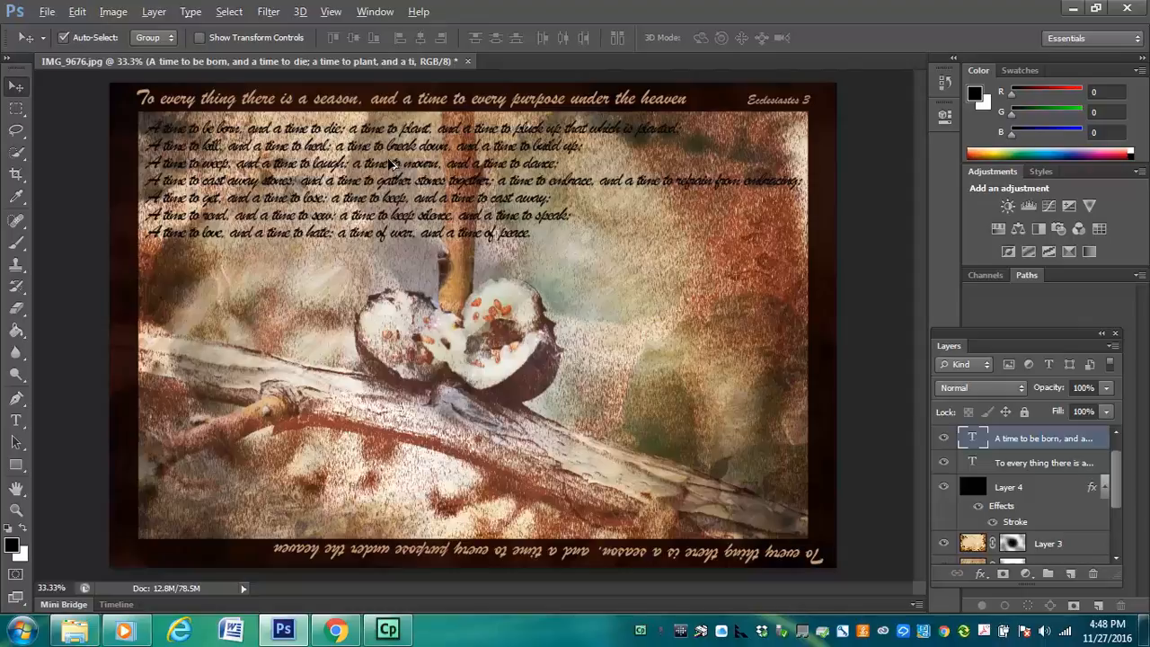
Duplicate the verse block repeatedly down the left side and down the right side until the text covers the photo
drag(392, 163, 832, 168)
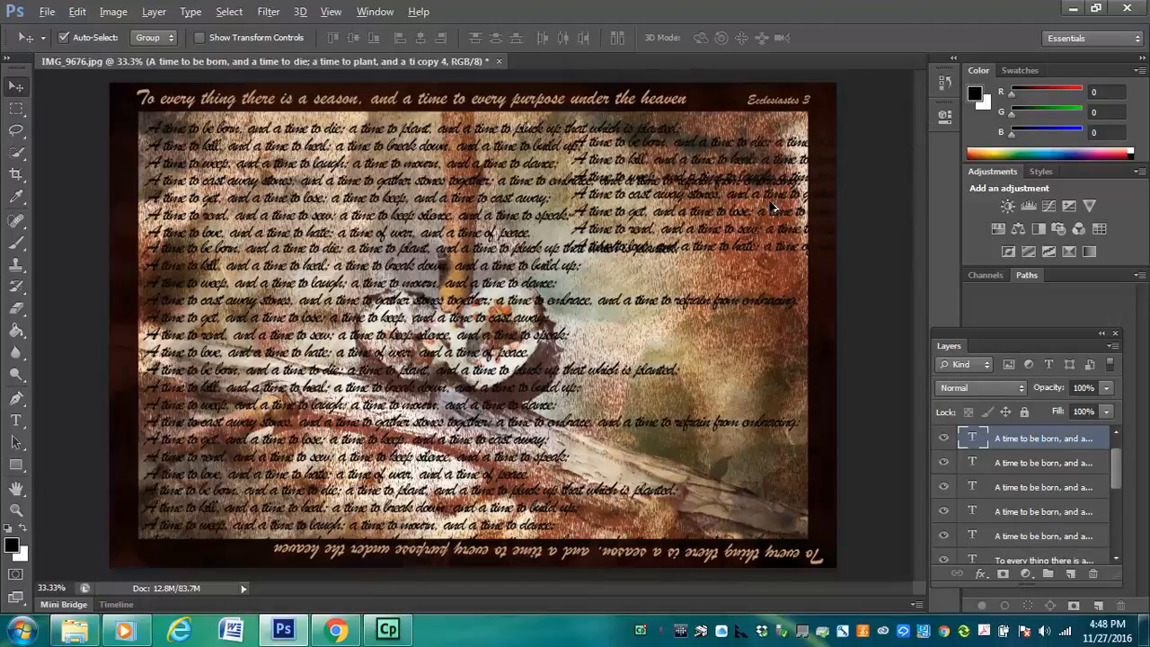
drag(773, 236, 768, 493)
drag(722, 257, 722, 375)
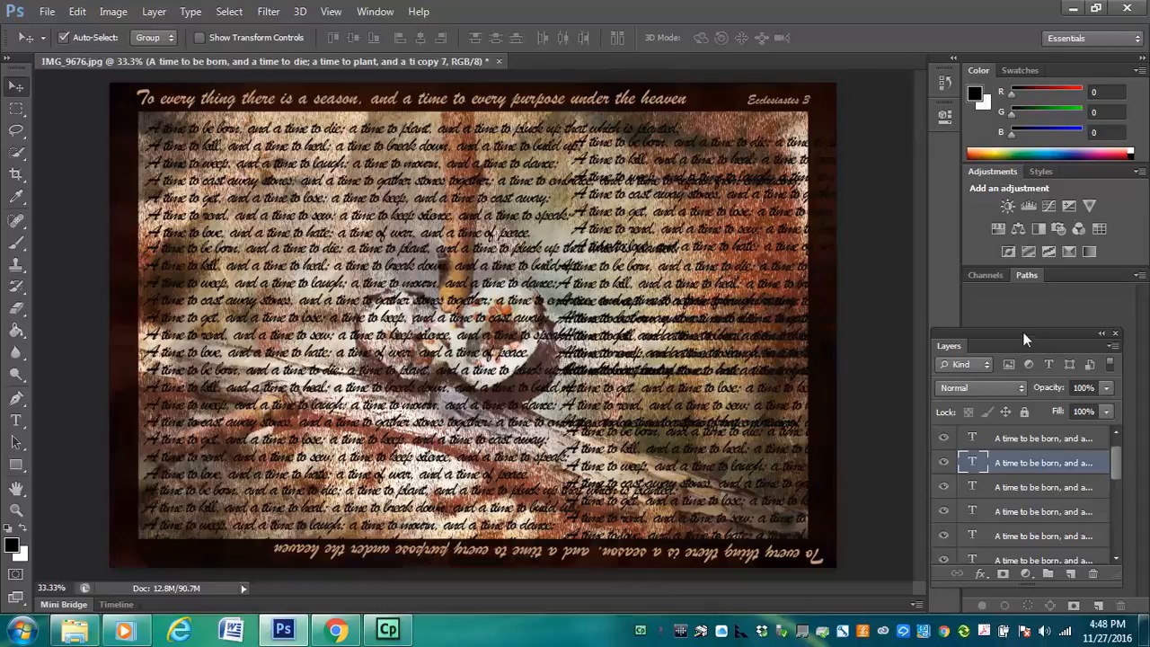
Hide every black verse block over the photo except the one beside the fruit's lower right (copy 7)
drag(1013, 338, 915, 106)
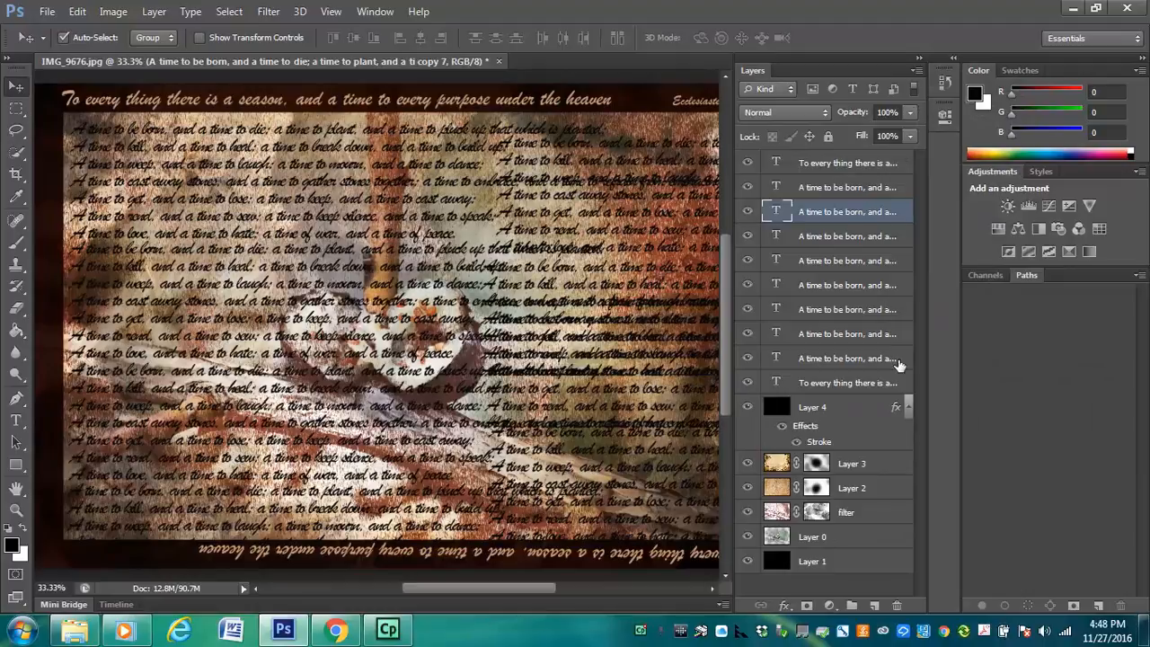
drag(737, 188, 763, 186)
click(752, 187)
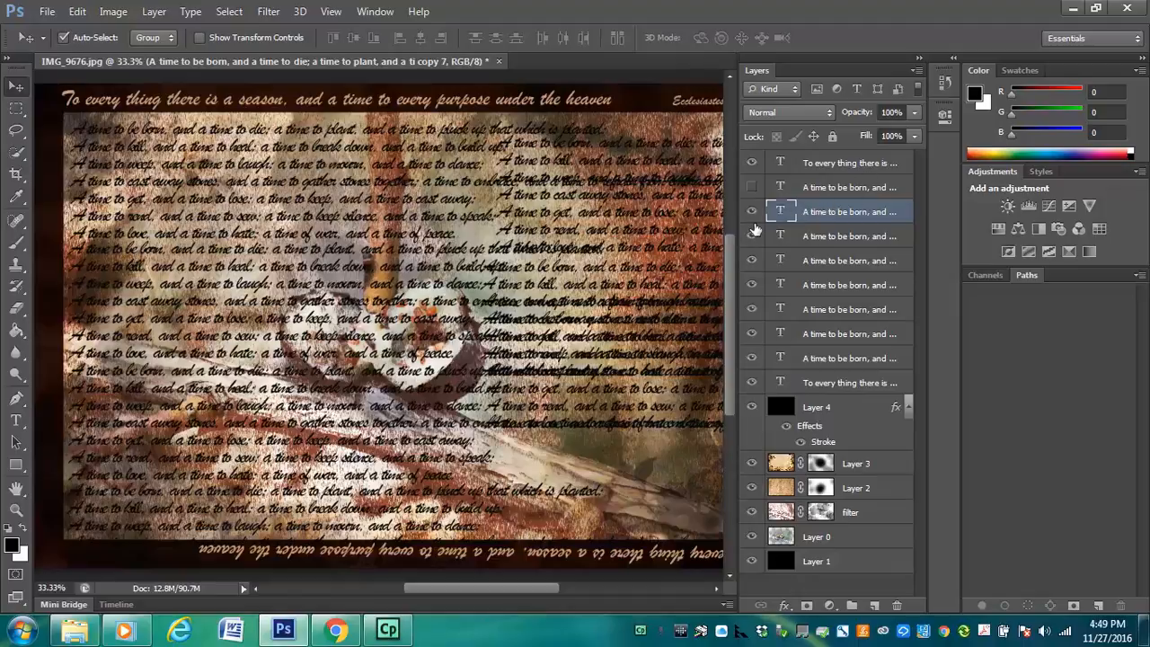
drag(755, 199, 757, 368)
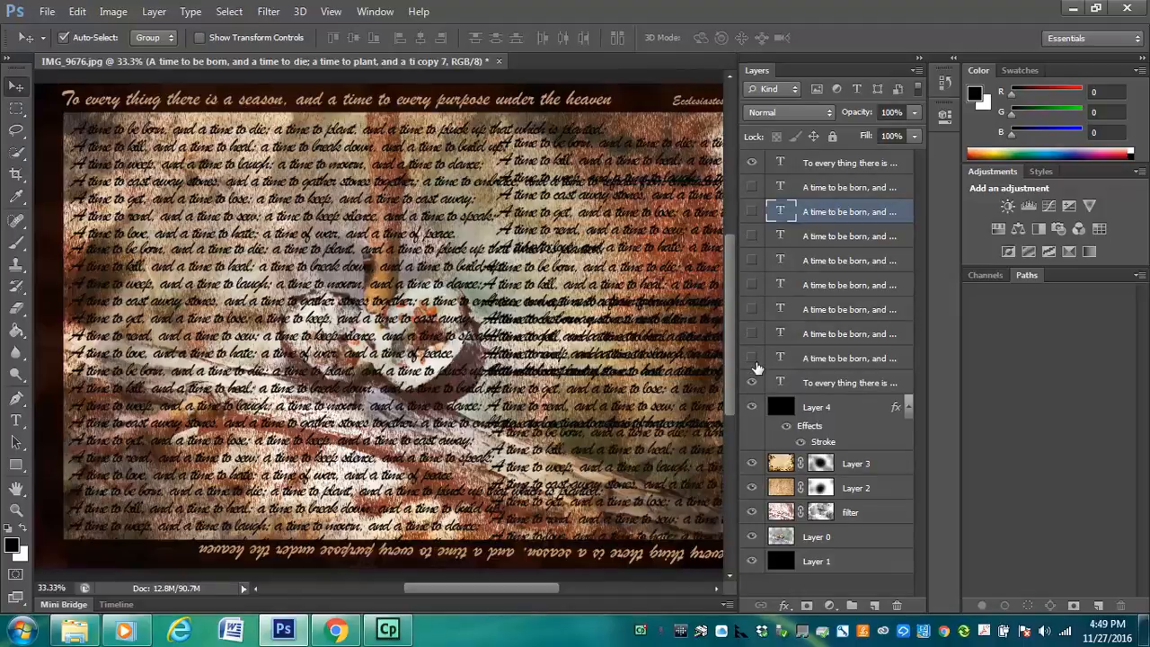
click(752, 213)
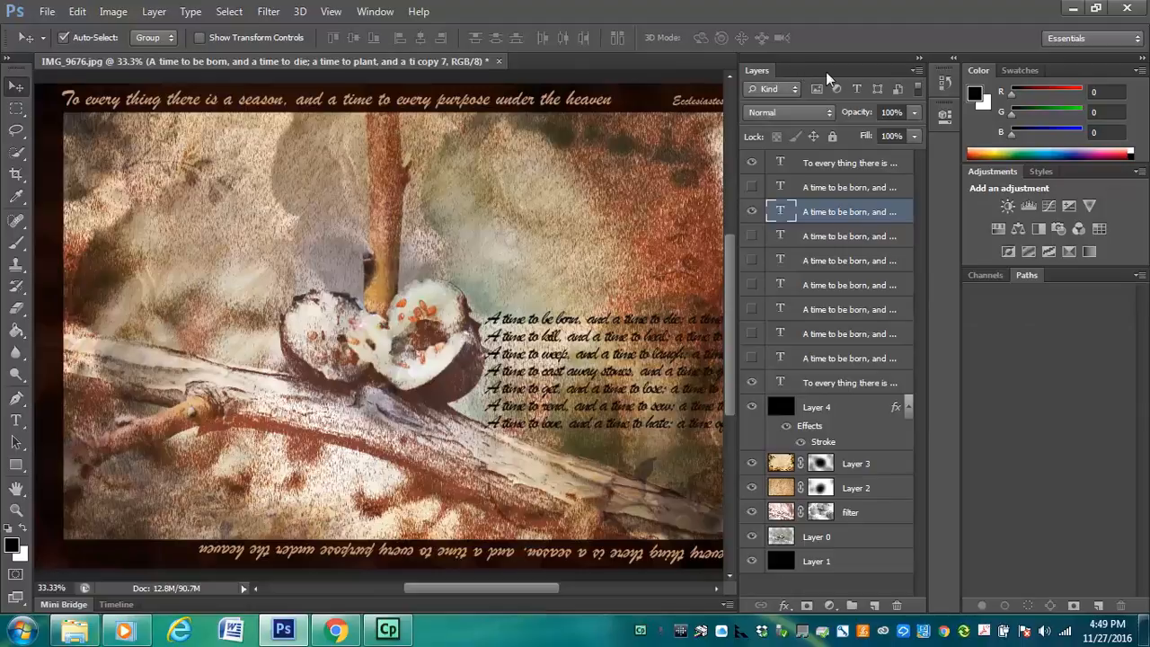
Add a layer mask to the visible verse block and brush out its overflow along the photo's right edge at 100% opacity
drag(826, 71, 914, 51)
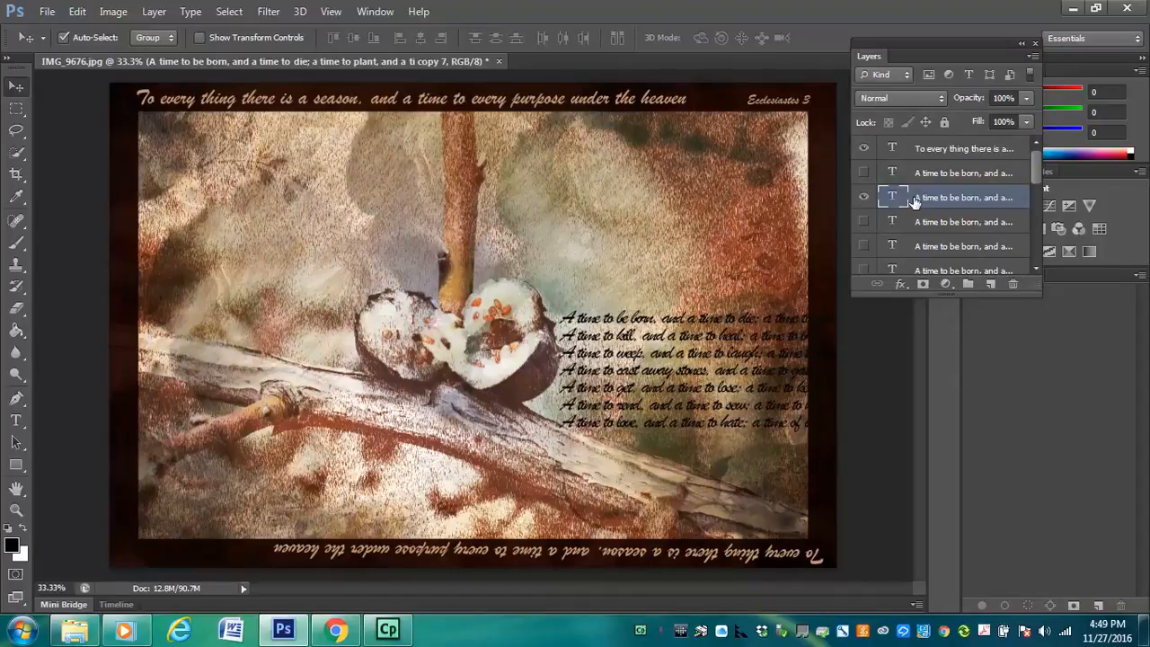
click(923, 284)
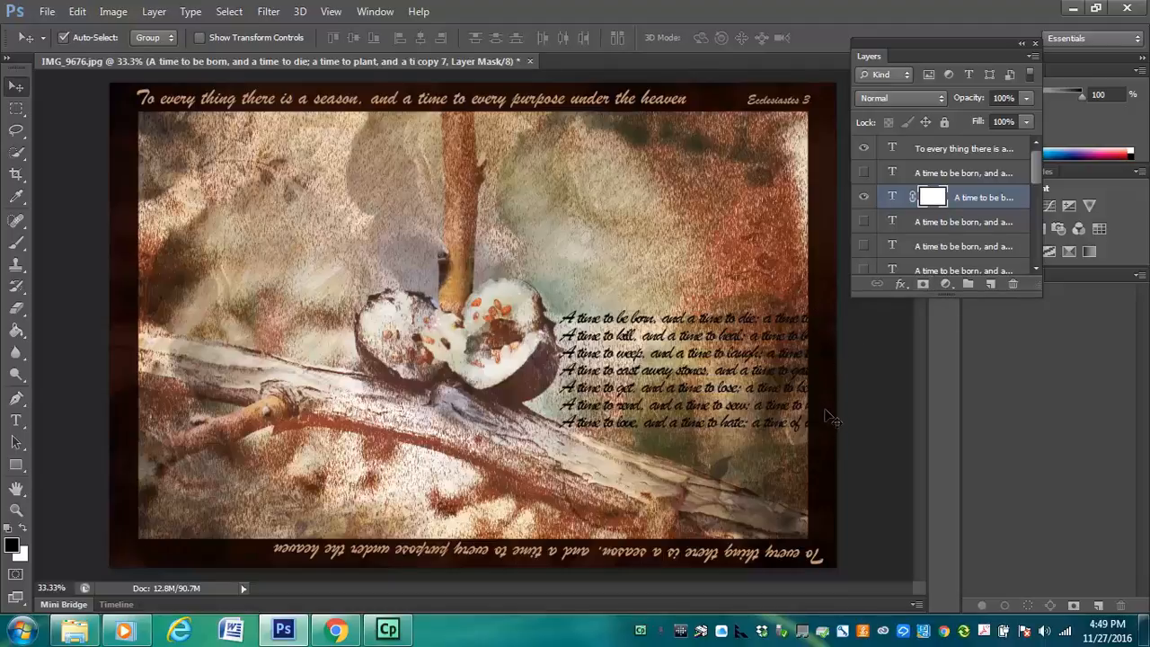
key(b)
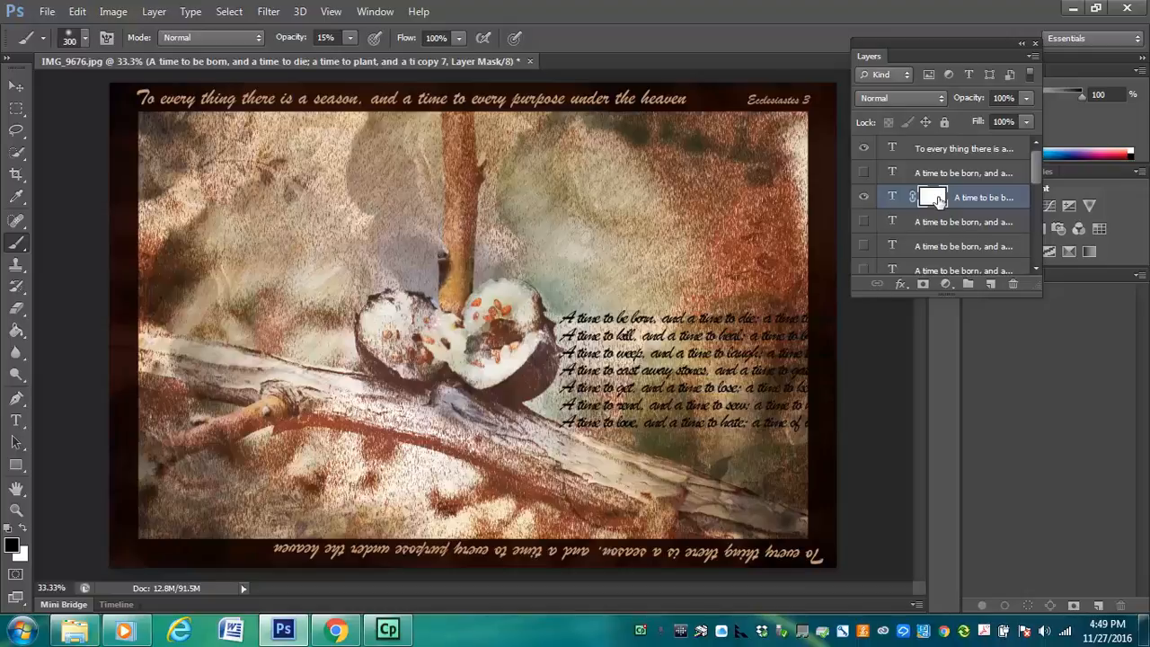
click(351, 38)
click(802, 312)
Add a layer mask to the photo's bottom-right verse block and shift the block so its lines continue evenly below the one above
click(864, 172)
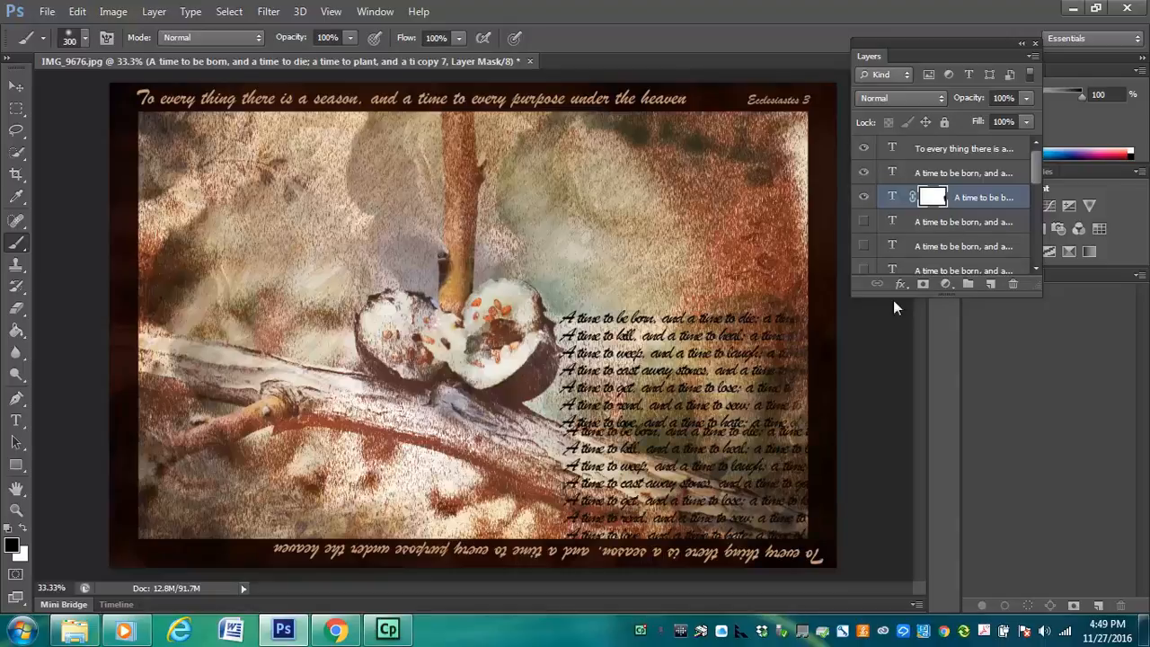
click(957, 174)
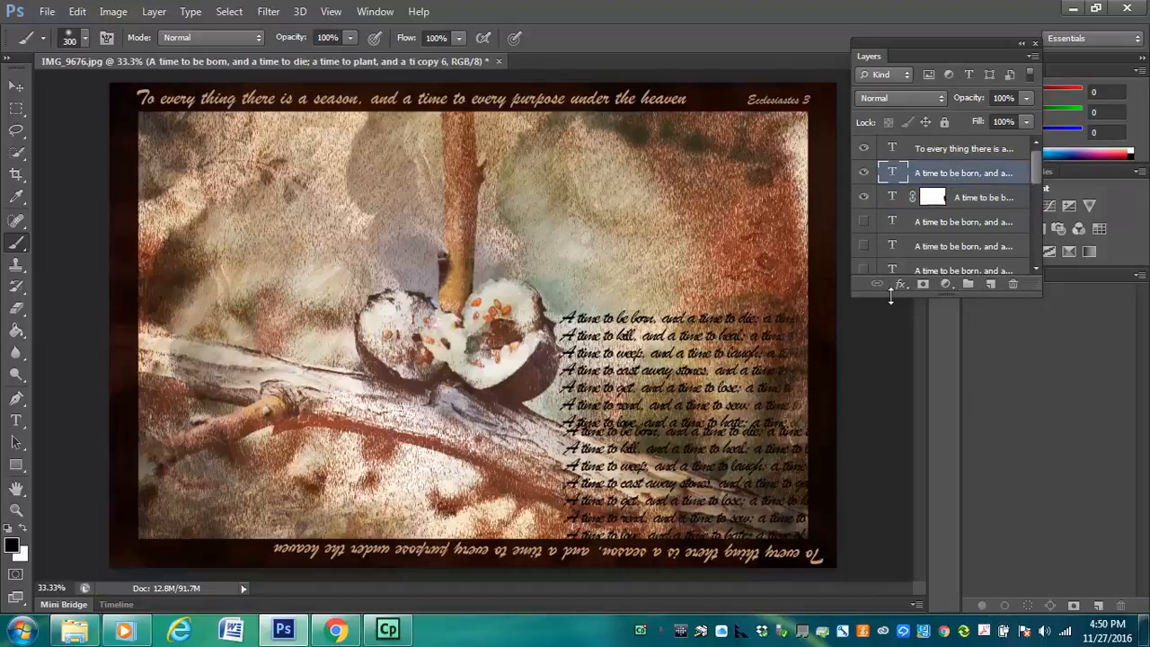
click(923, 285)
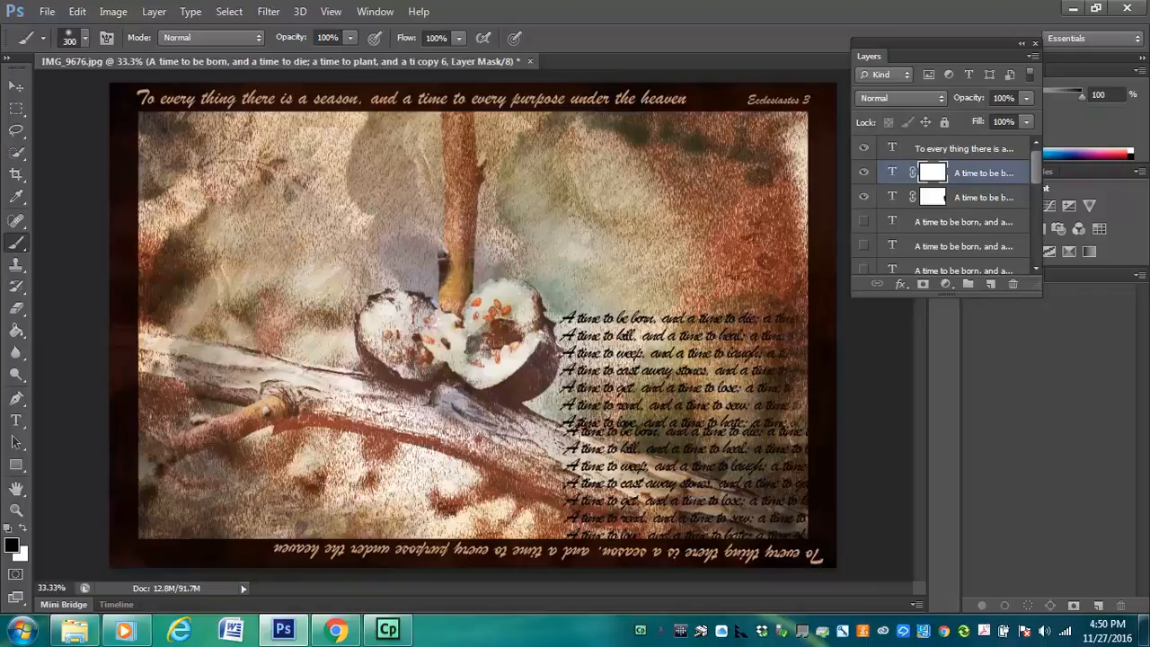
click(25, 92)
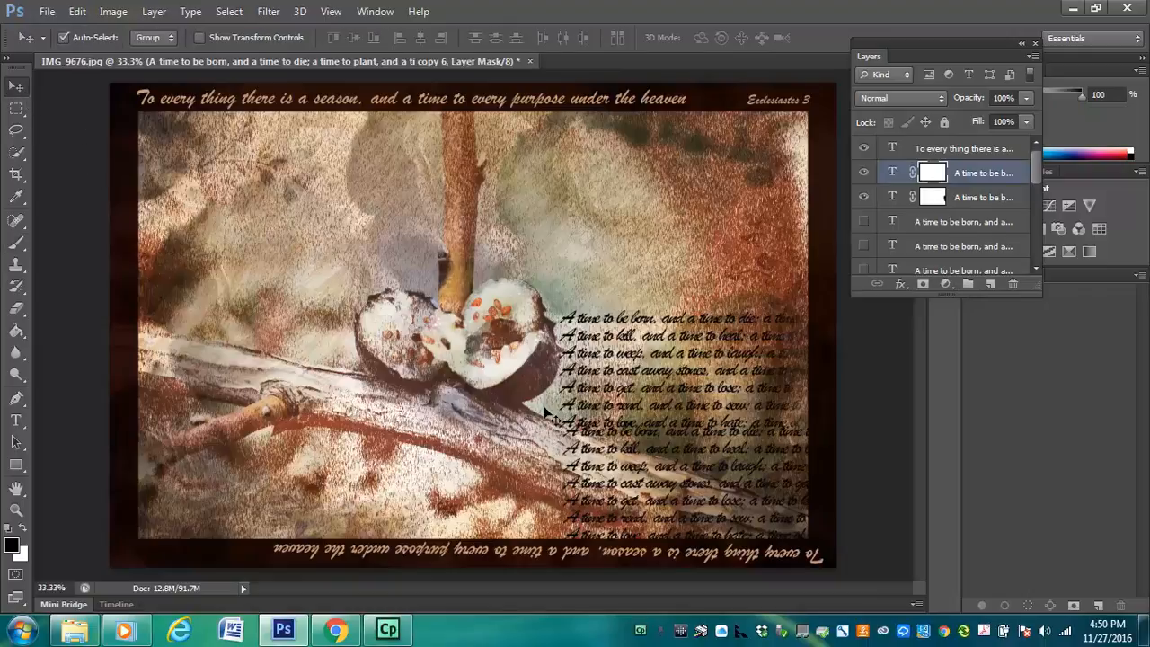
mouse_move(580, 446)
mouse_down()
mouse_move(577, 512)
mouse_move(573, 454)
mouse_up()
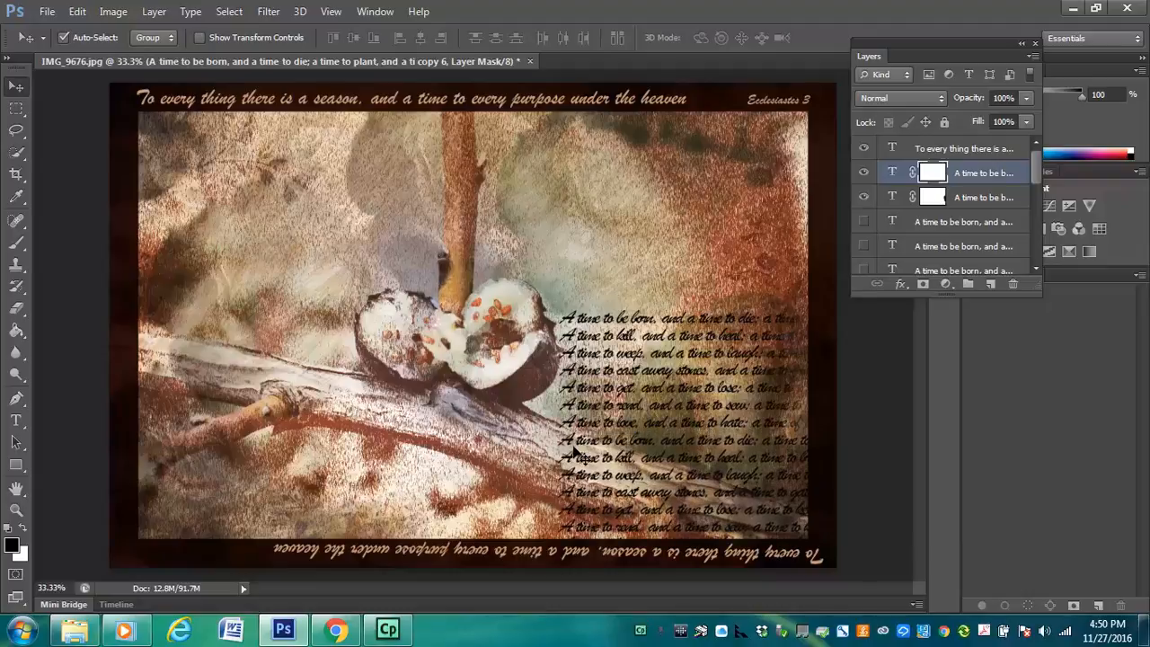
Reveal the middle verse block on the photo's right side (copy 5) and add a layer mask for brushing
click(864, 222)
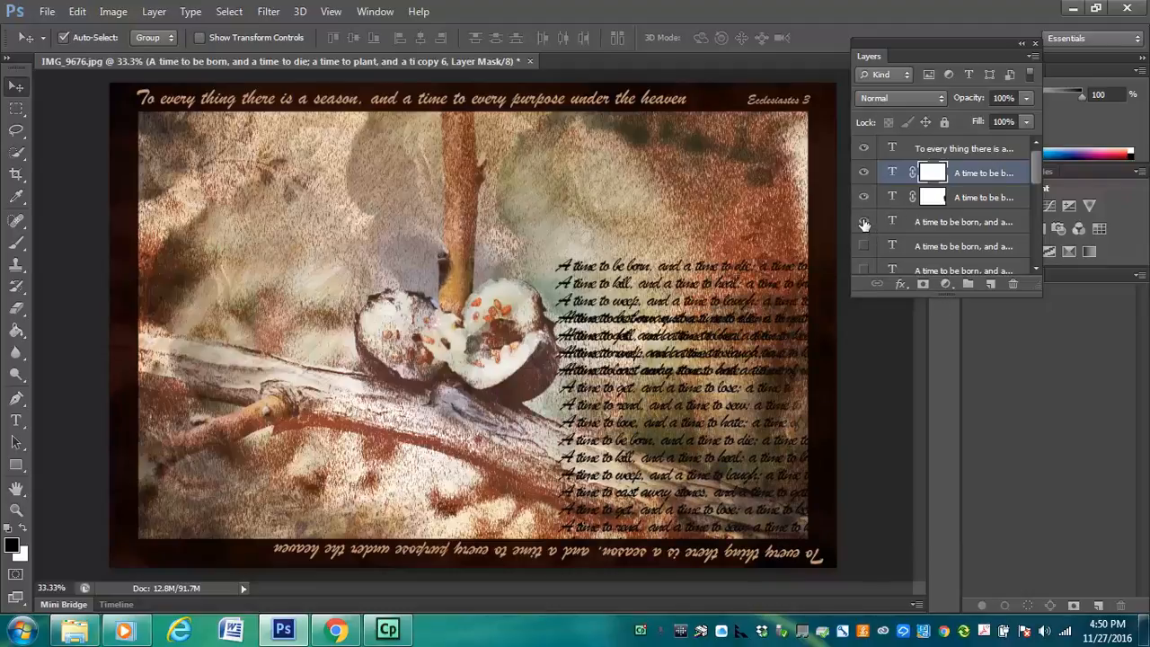
click(925, 222)
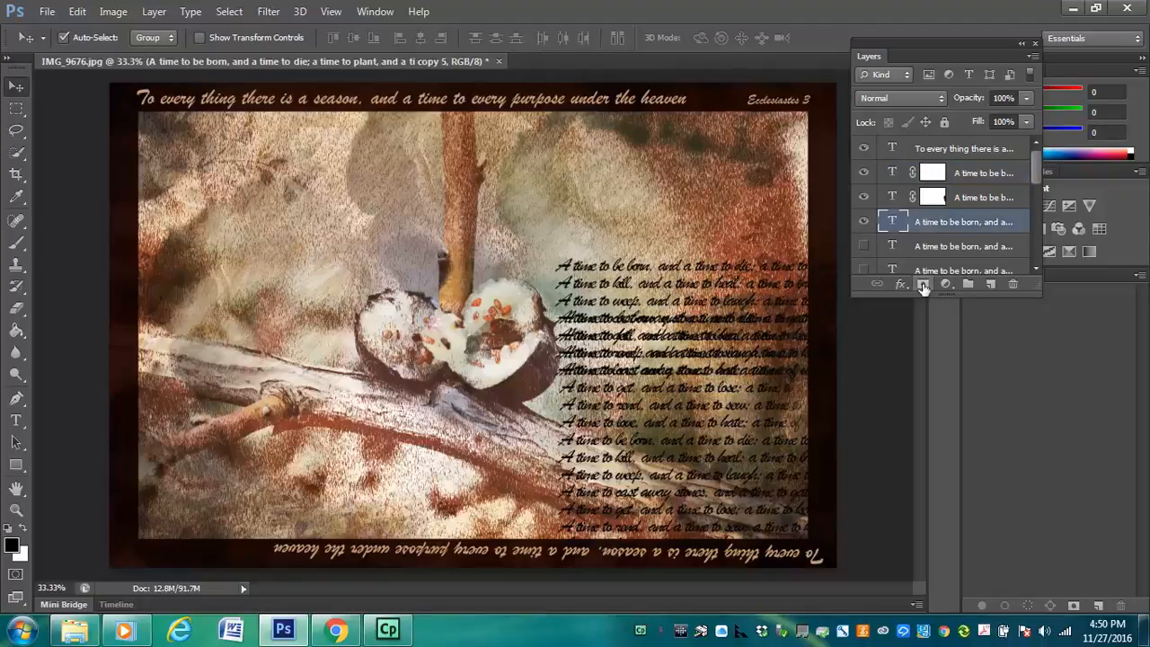
click(923, 284)
key(b)
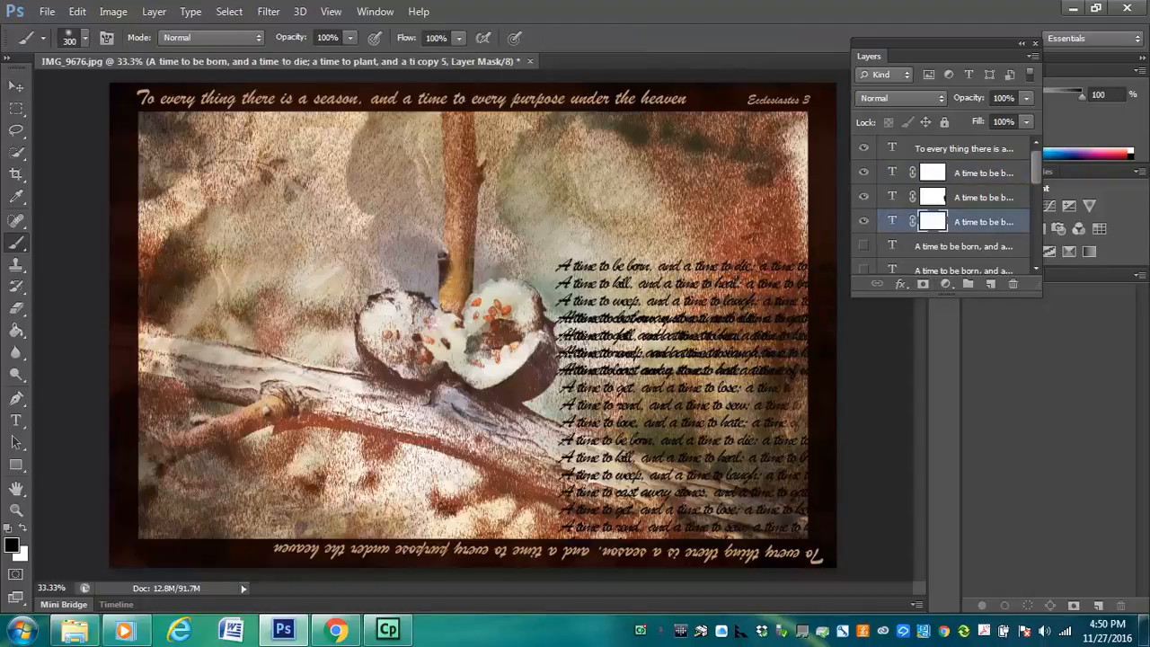
Paint out the middle block's lines that overlap the block below, and restore its upper lines with white
click(582, 328)
mouse_move(580, 310)
mouse_down()
mouse_move(739, 294)
mouse_move(835, 313)
mouse_up()
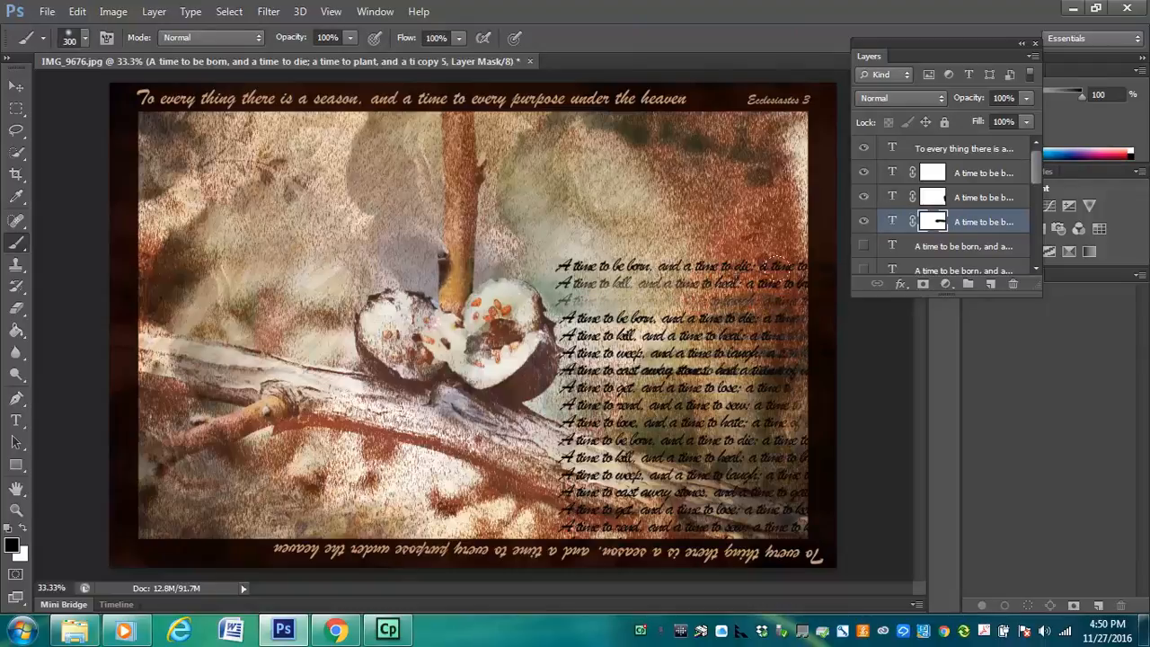
key(x)
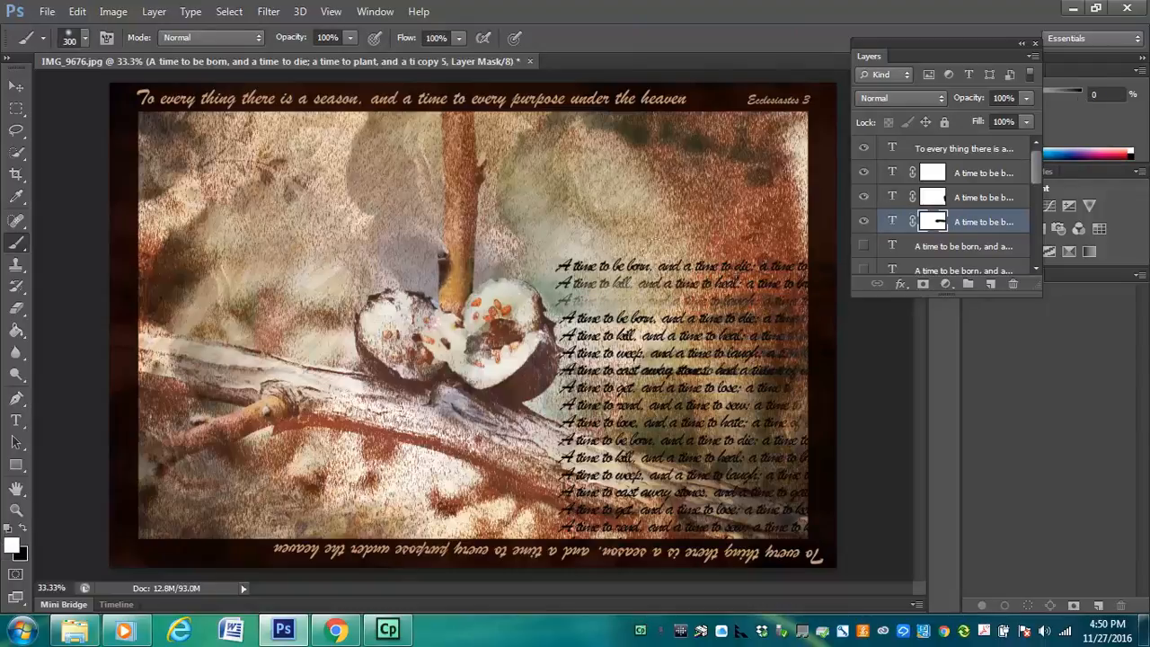
mouse_move(682, 268)
mouse_down()
mouse_move(607, 267)
mouse_move(790, 262)
mouse_up()
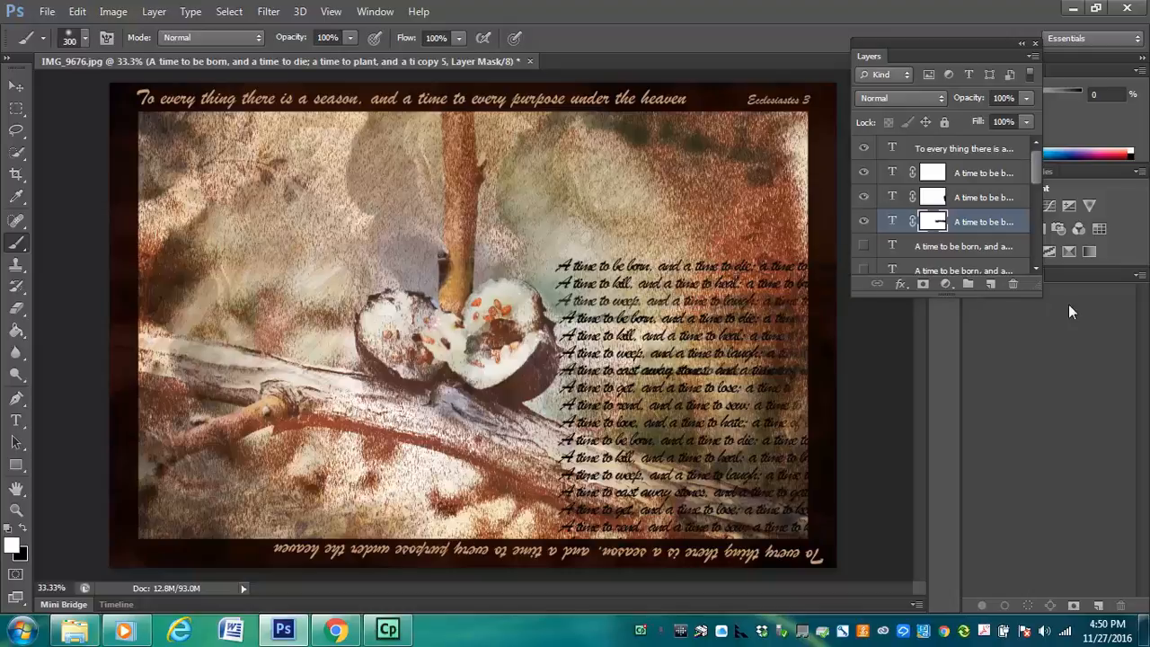
Reveal the verse blocks in the photo's upper-right and bottom-left areas (copies 4 and 3) and add a layer mask to each
click(864, 246)
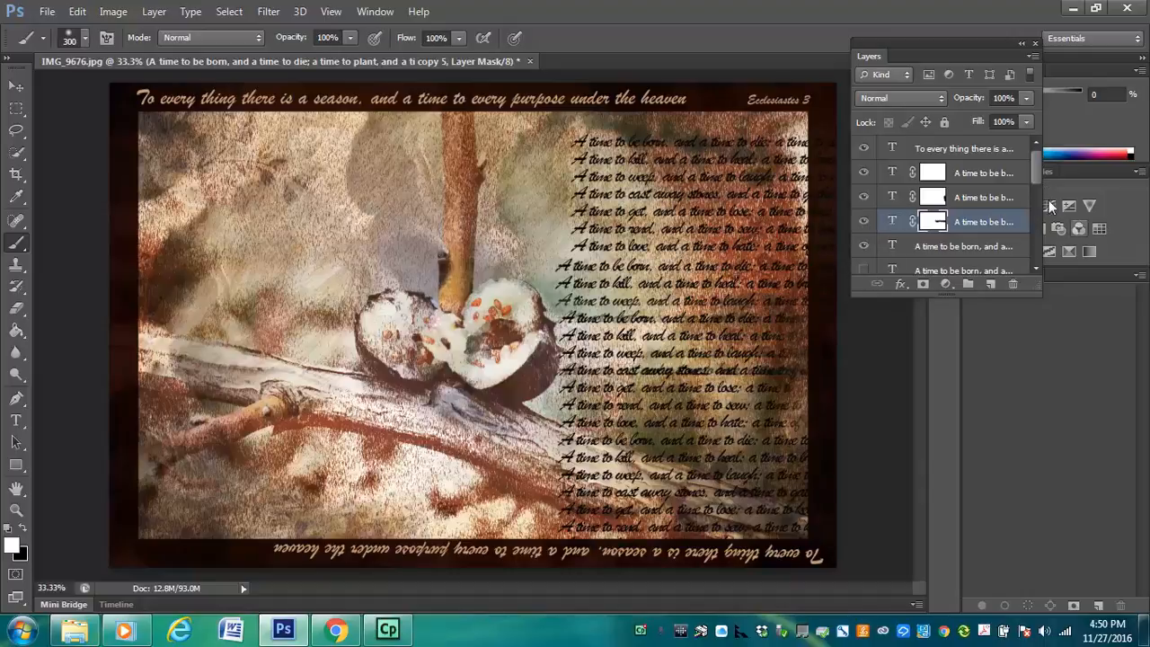
click(988, 246)
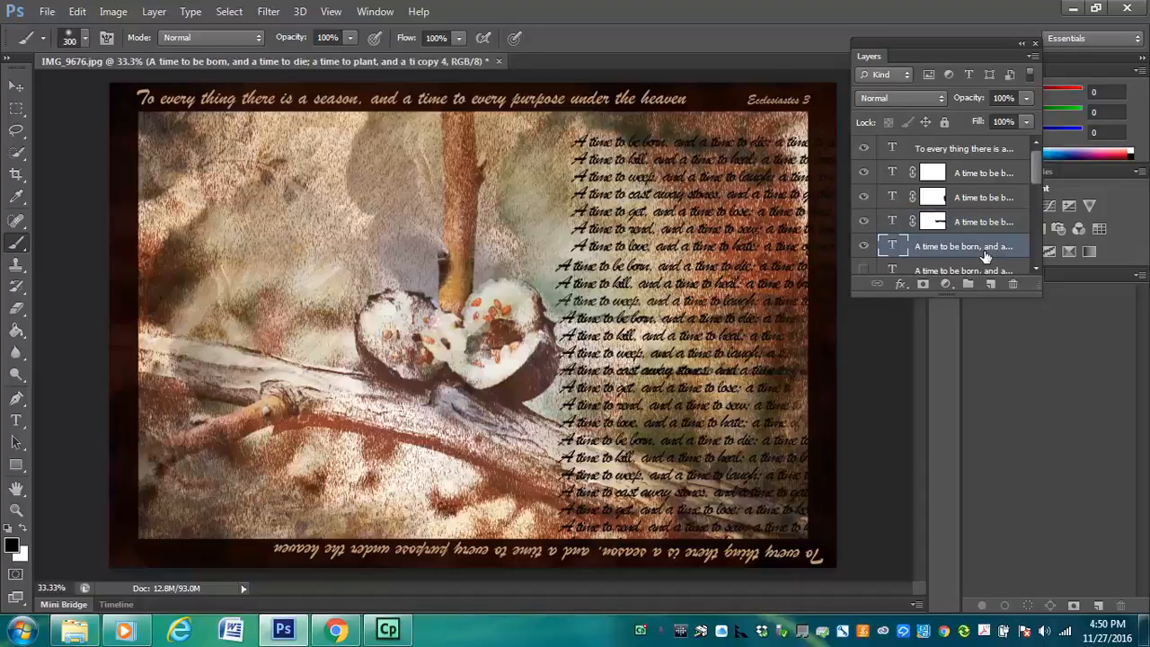
click(922, 286)
drag(1033, 171, 1034, 188)
click(867, 214)
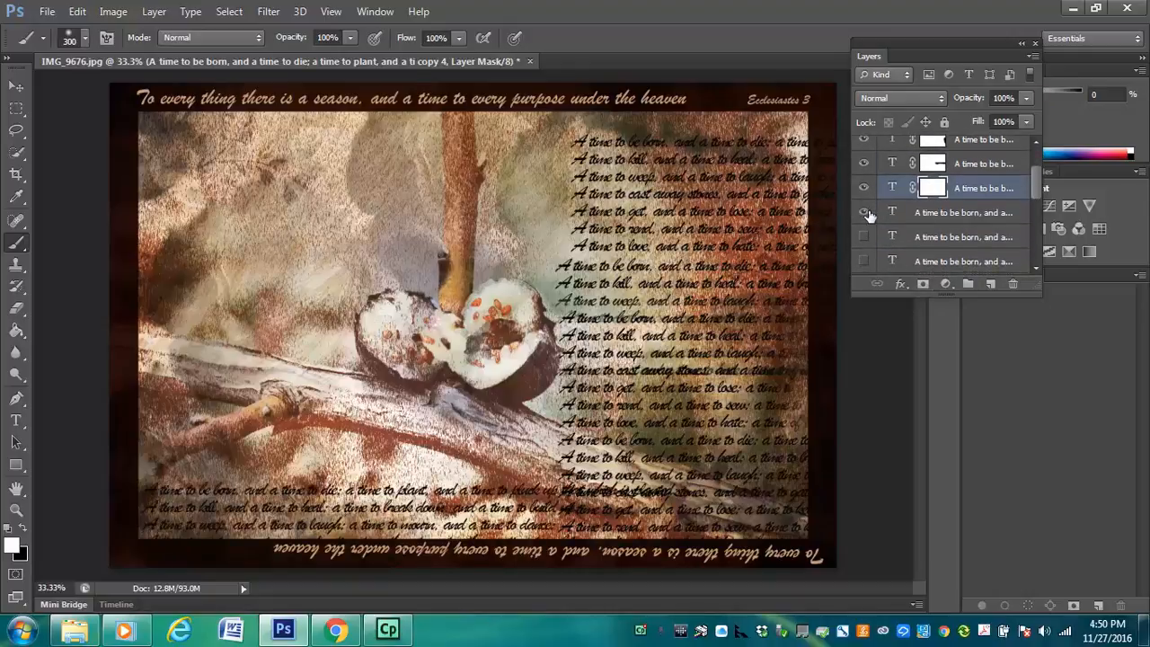
click(957, 213)
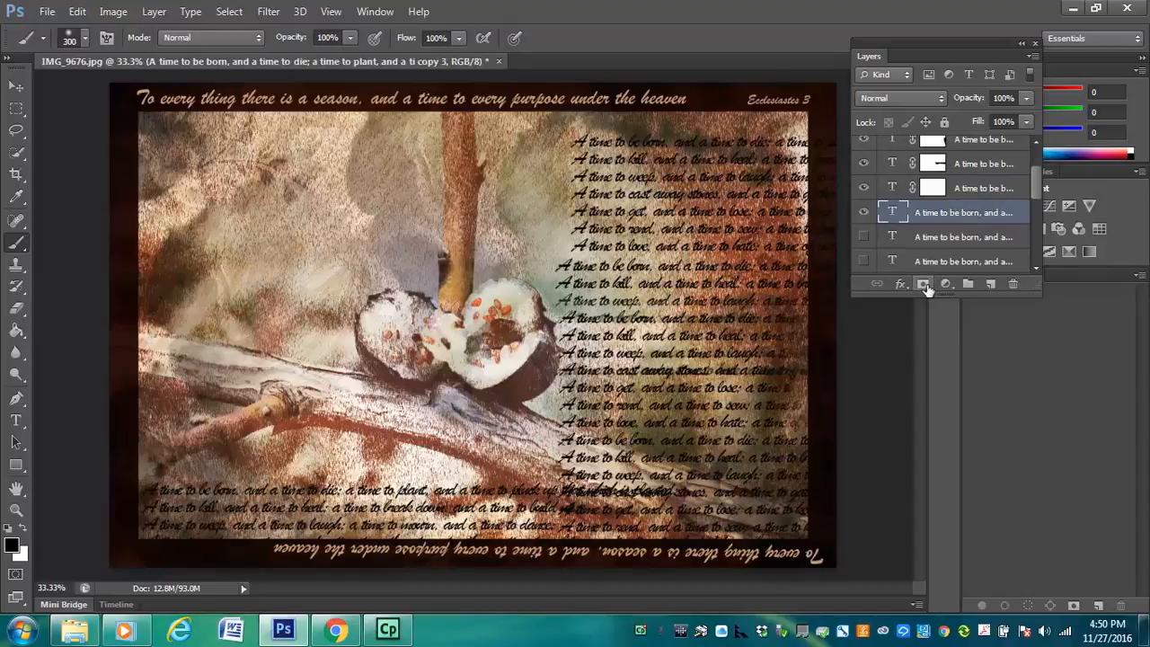
click(923, 283)
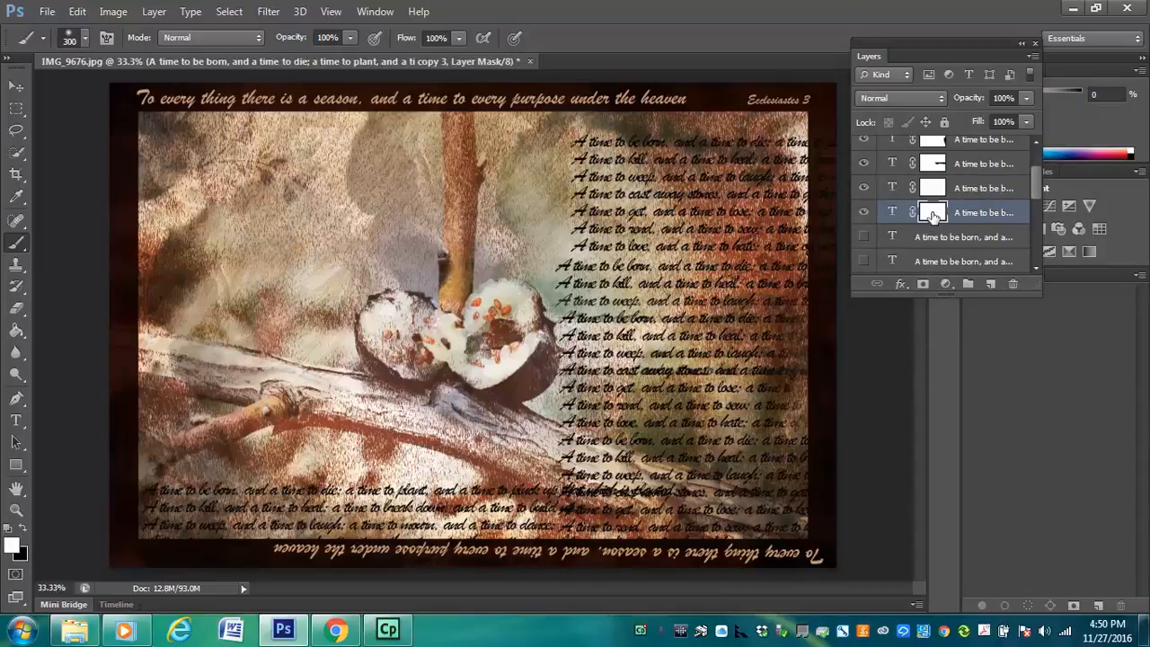
Paint out the bottom-left verse block where it runs into the right-hand text, and brush the lines back in with white
key(x)
drag(562, 504, 706, 475)
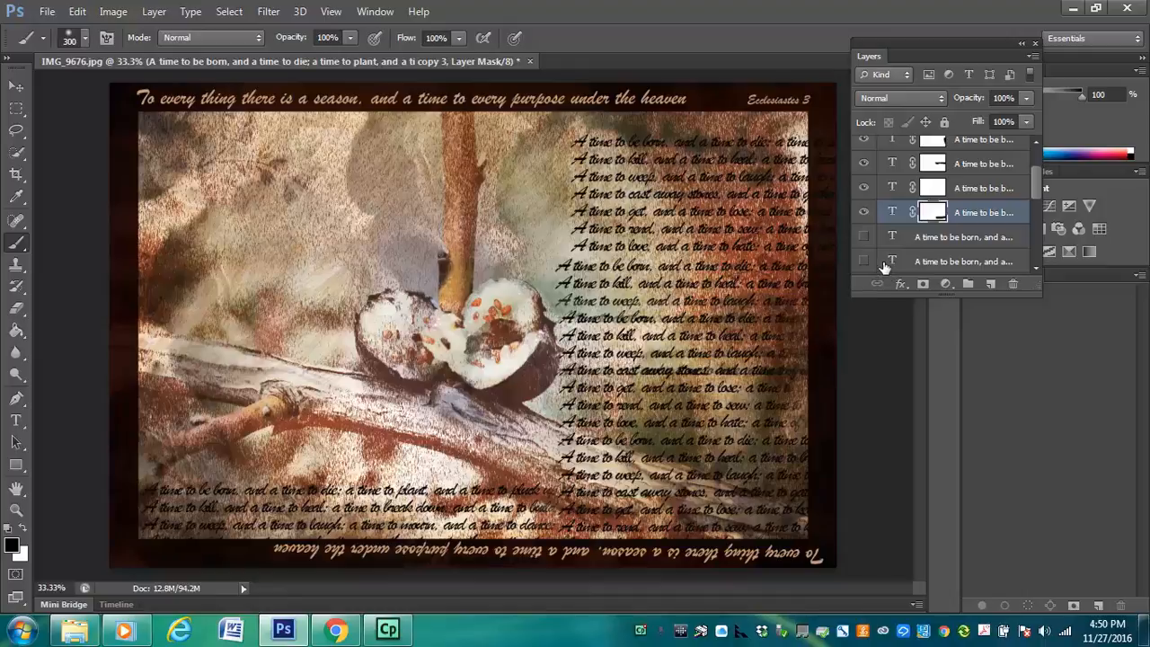
key(x)
drag(550, 485, 674, 487)
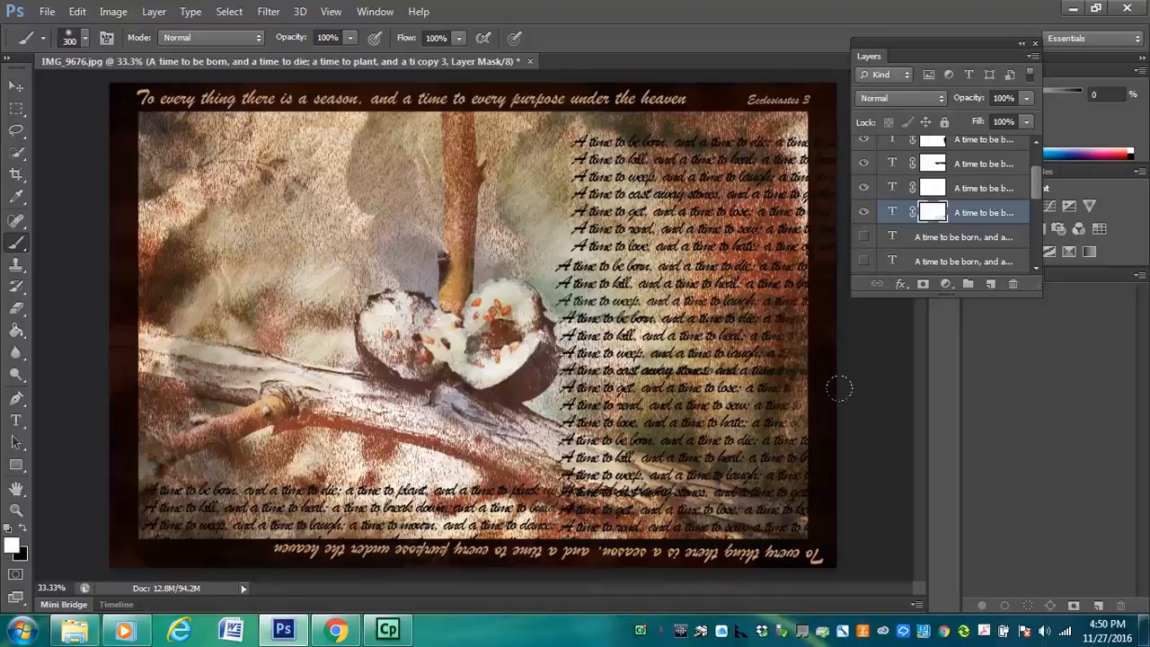
Try the masks of copies 4 and 5 on the overlapping bottom line, and paint the overlap out in black on copy 3's mask
click(982, 188)
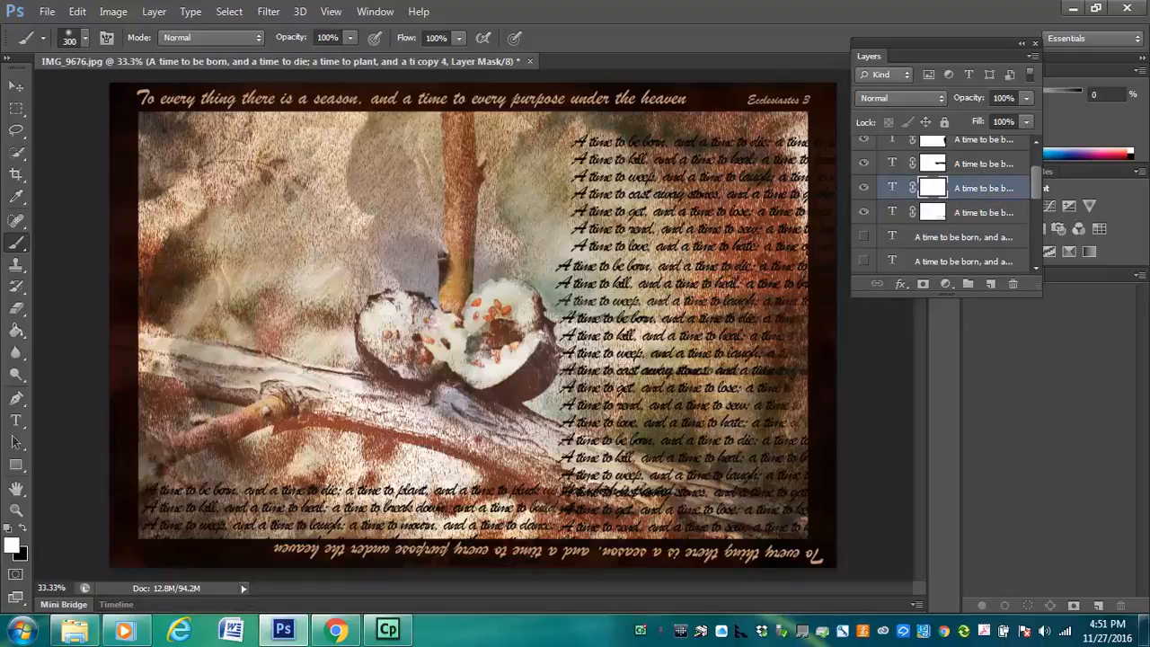
click(938, 164)
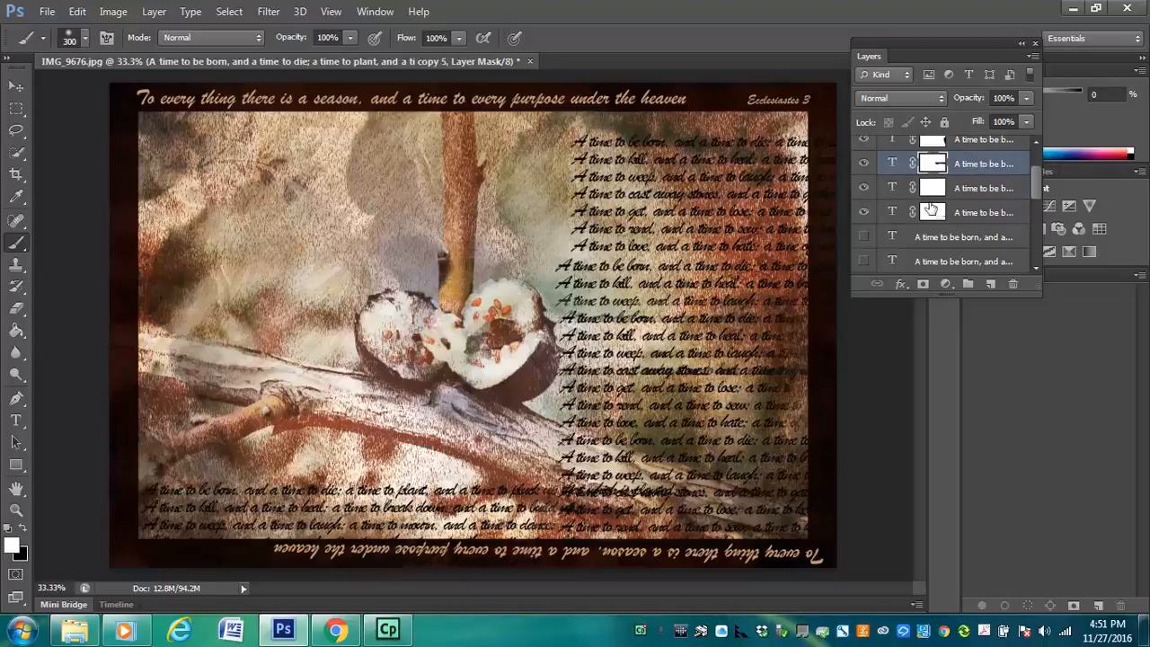
key(x)
click(935, 188)
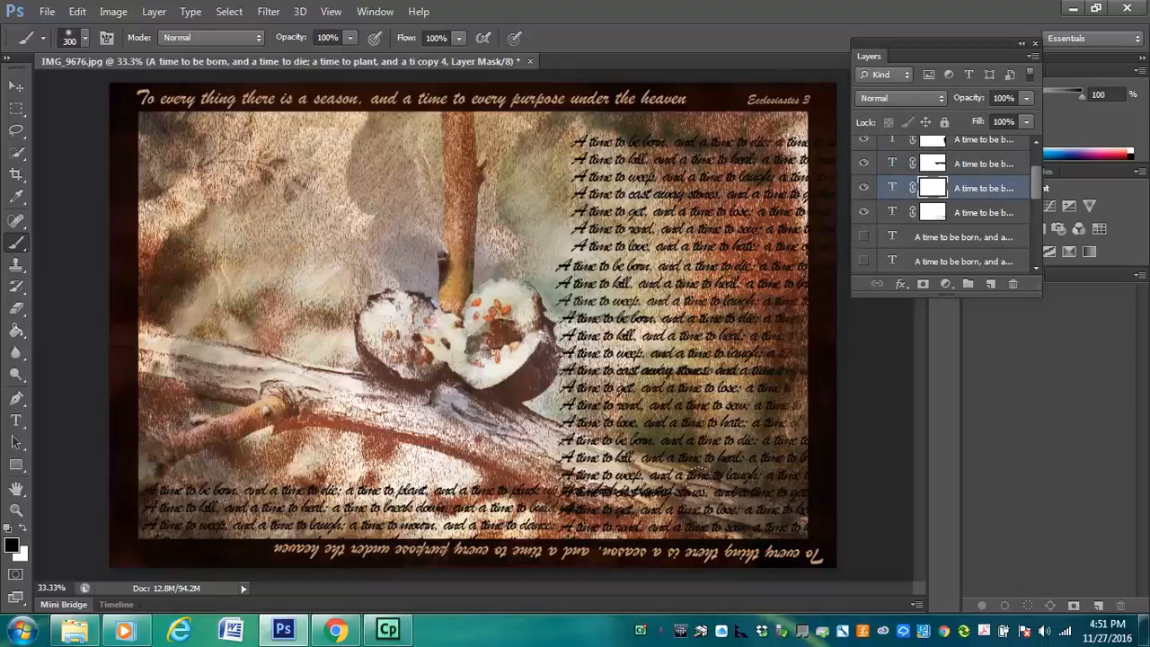
click(956, 159)
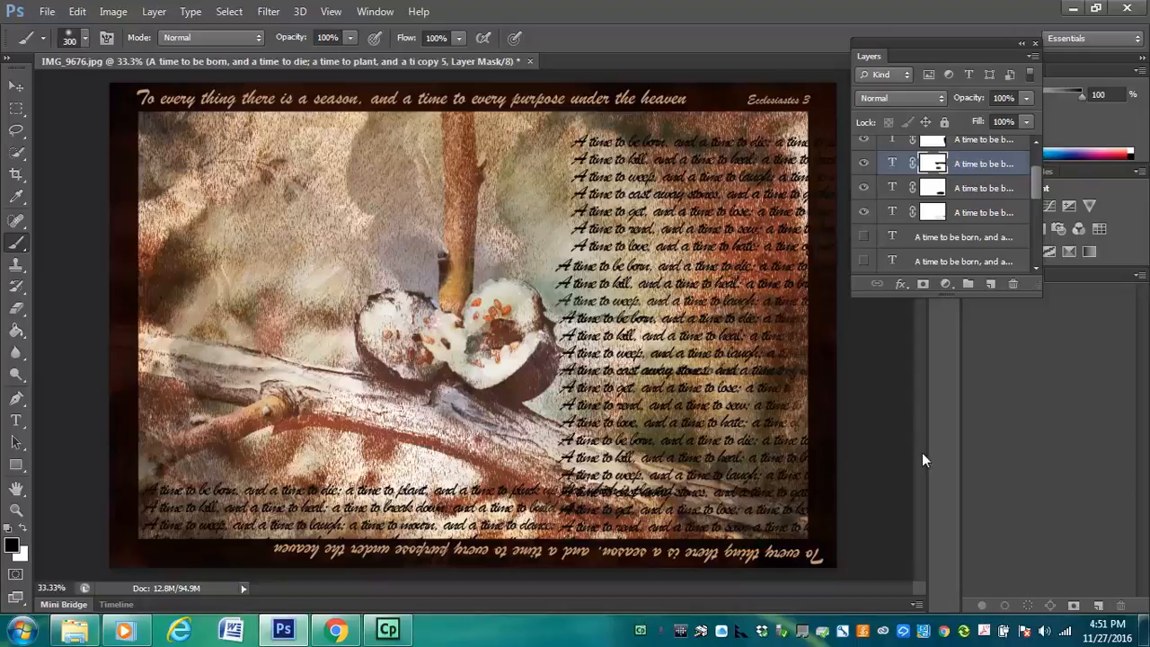
click(934, 221)
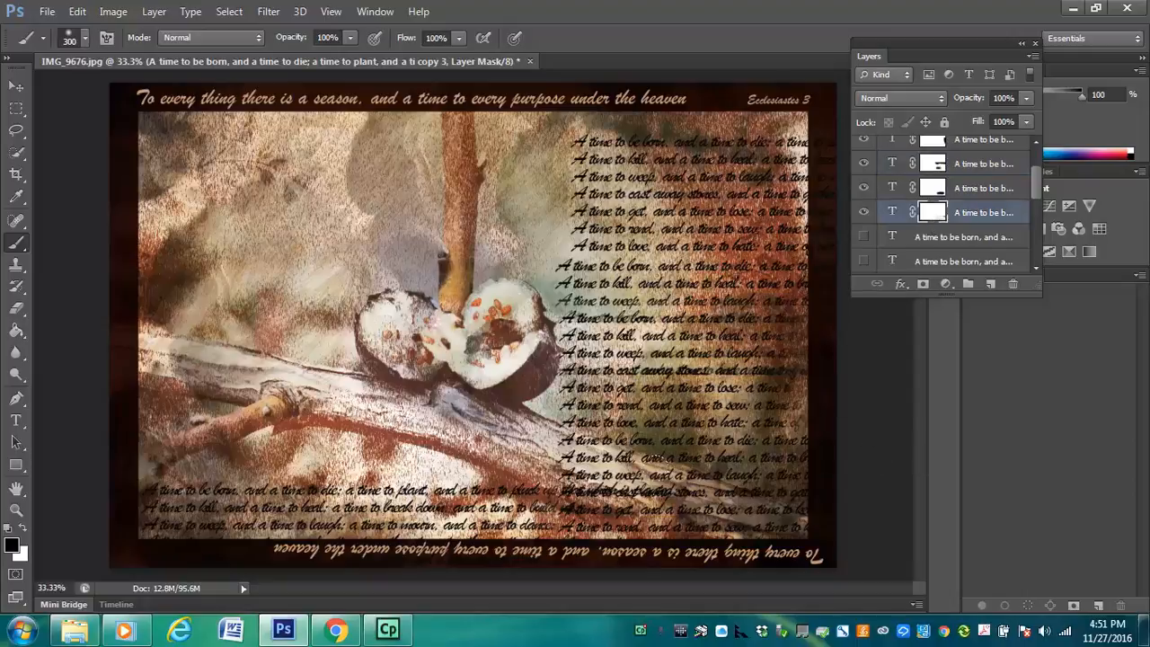
drag(665, 490, 570, 493)
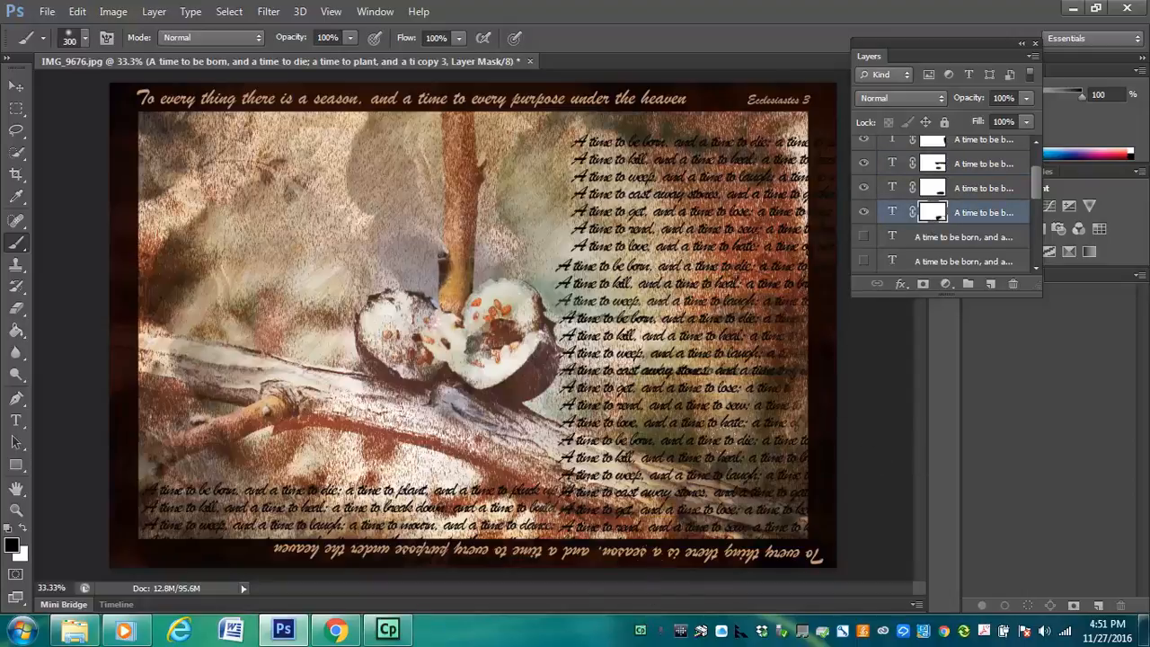
Show verse copy 2, add a layer mask to it, and paint out in black where it runs into the right-hand text
click(864, 237)
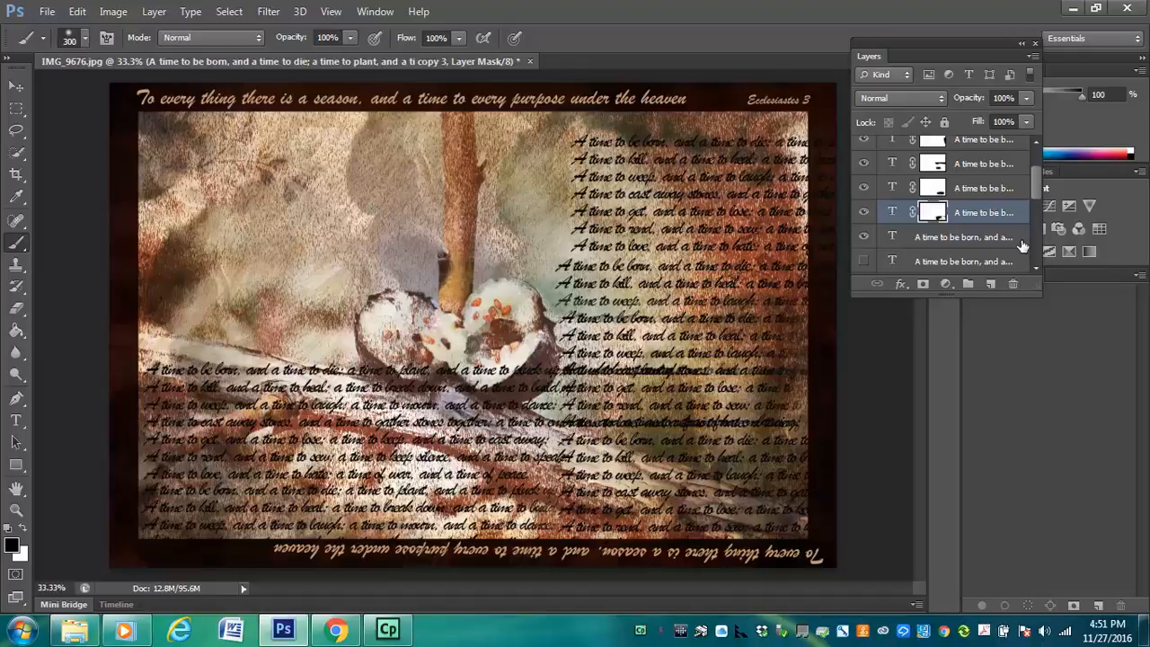
click(988, 237)
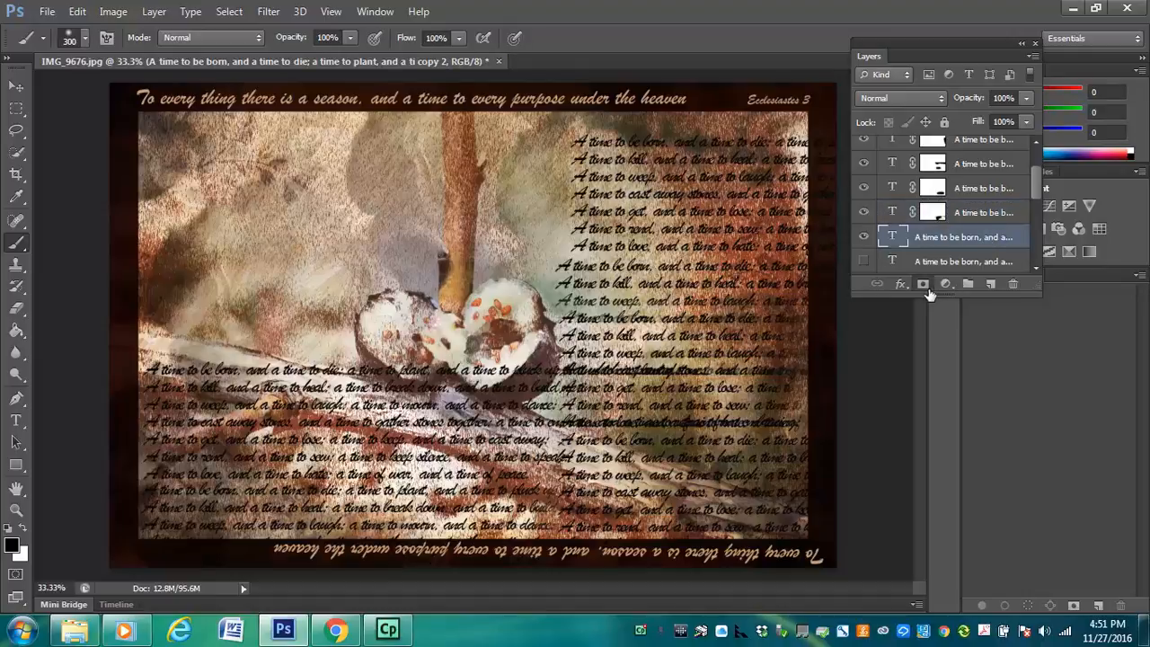
click(925, 286)
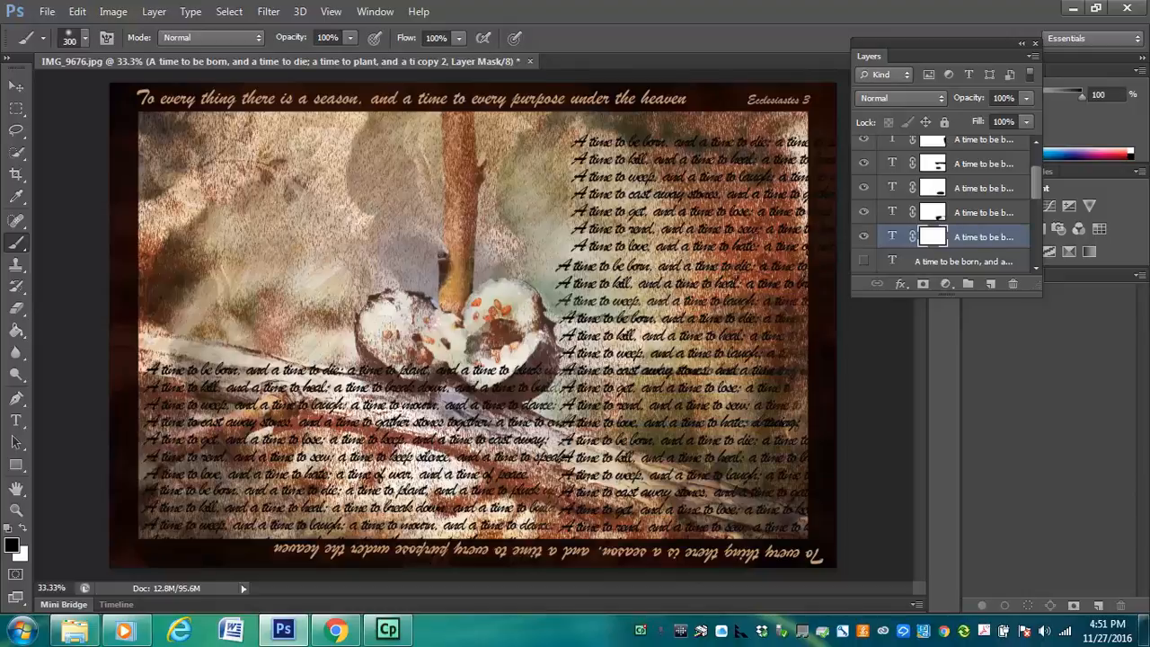
drag(719, 385, 674, 385)
Show the first verse copy above it, add a layer mask, and paint out its line ends that overlap the right-hand text
click(864, 261)
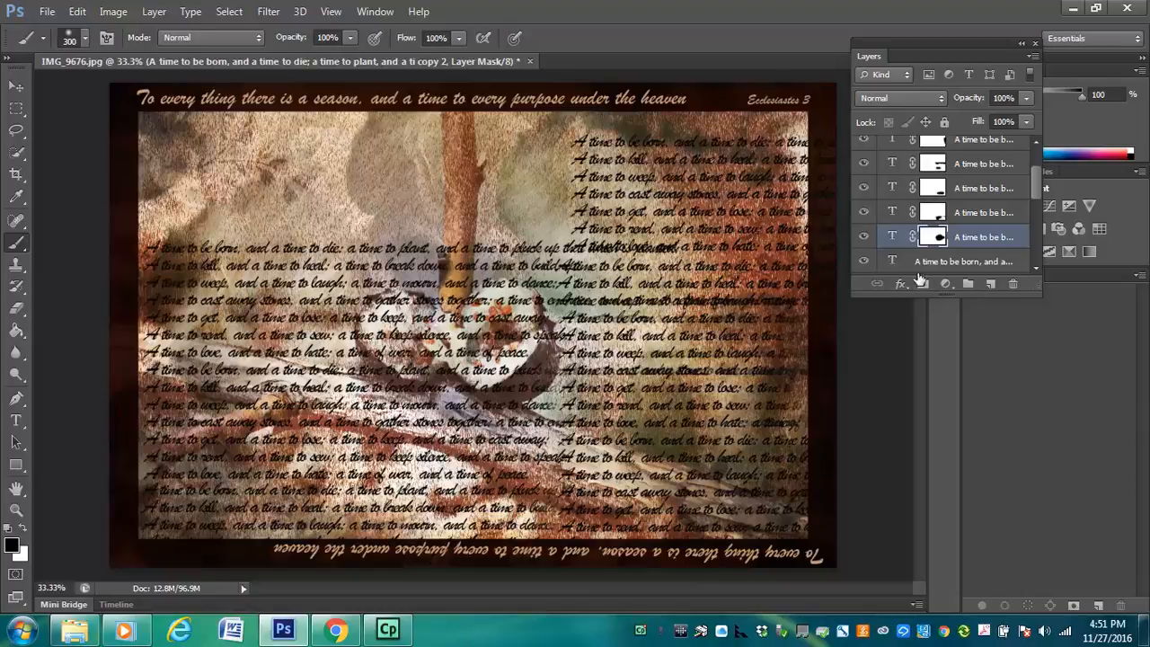
click(930, 261)
click(922, 284)
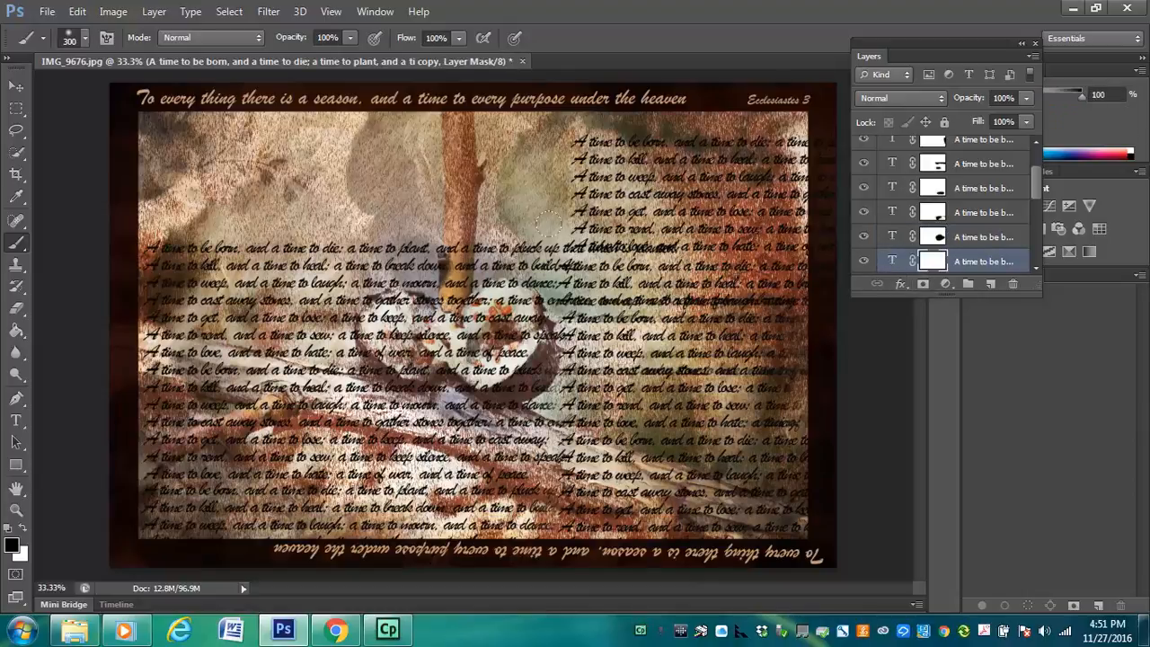
mouse_move(550, 226)
mouse_down()
mouse_move(667, 248)
mouse_move(667, 295)
mouse_move(561, 235)
mouse_up()
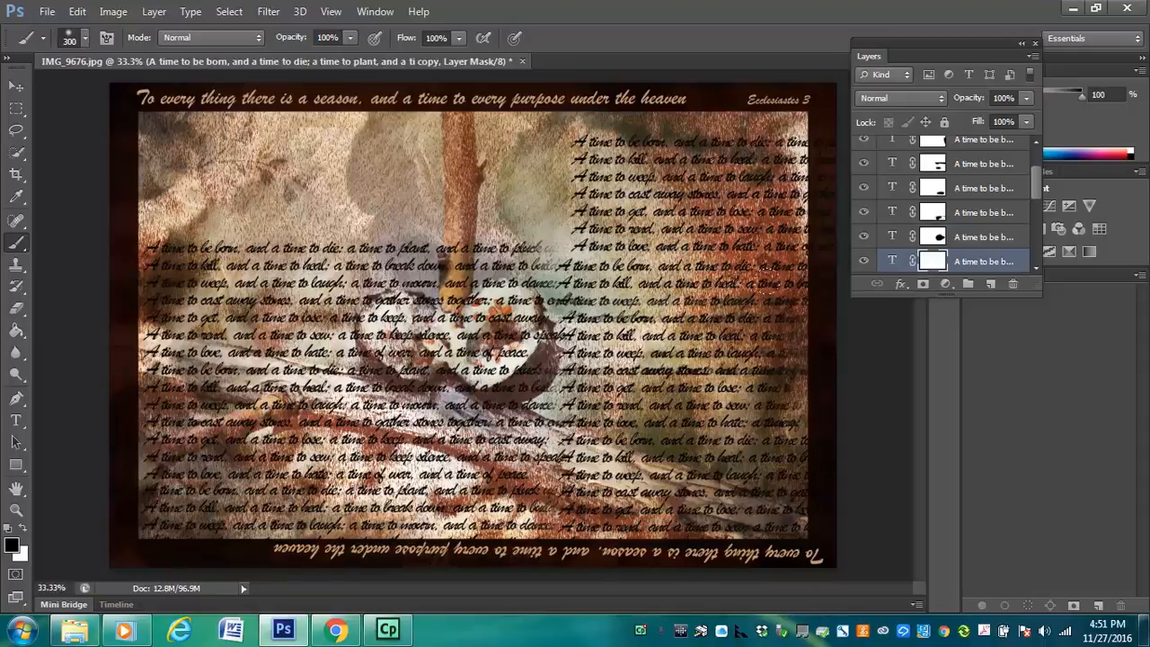
Show the original verse block in the photo's upper-left area, check the mask of copy 4, and brush white on copy 7's mask
drag(1035, 190, 1039, 205)
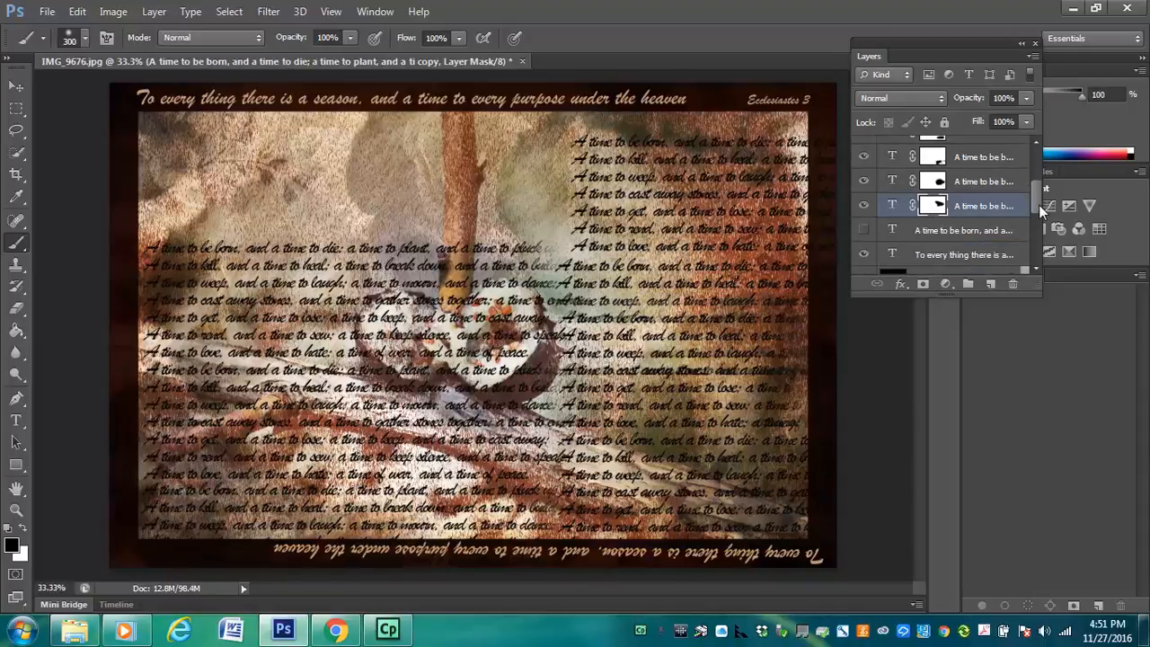
click(863, 232)
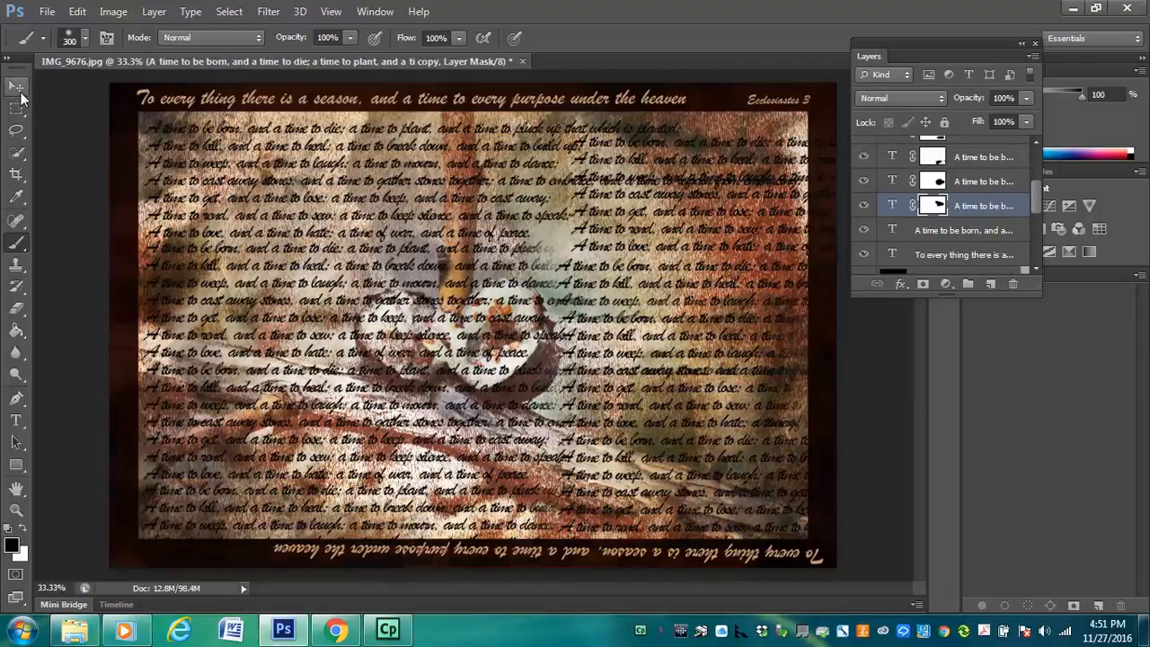
click(16, 86)
key(ctrl+j)
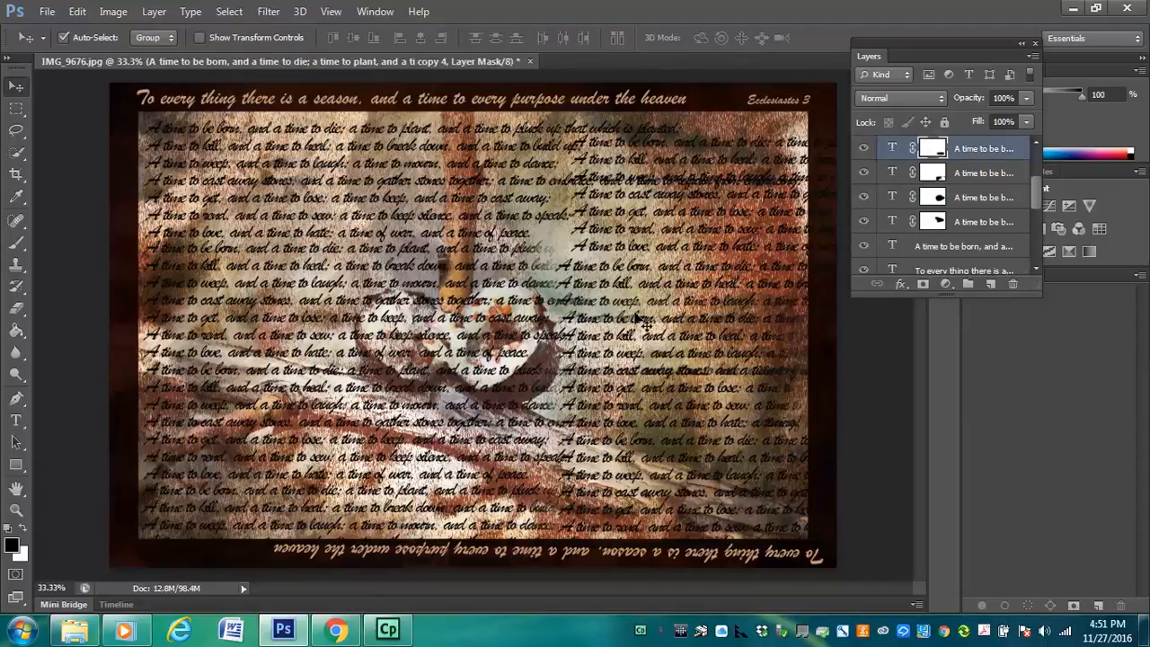
key(x)
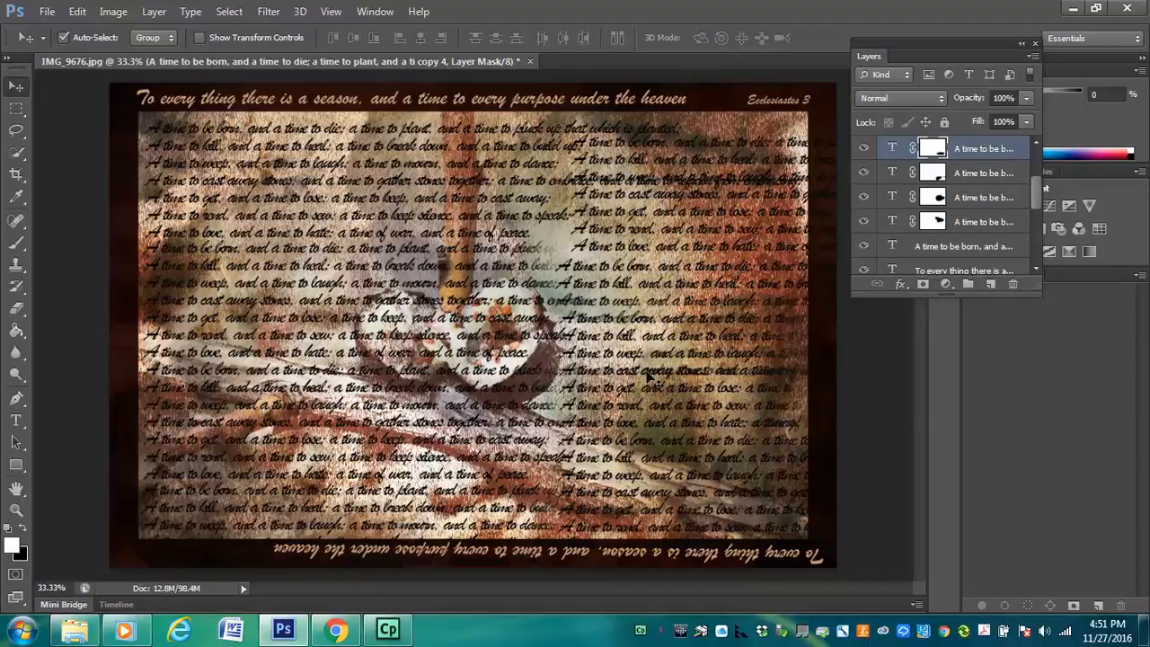
key(ctrl+j)
key(ctrl+j)
key(ctrl+j)
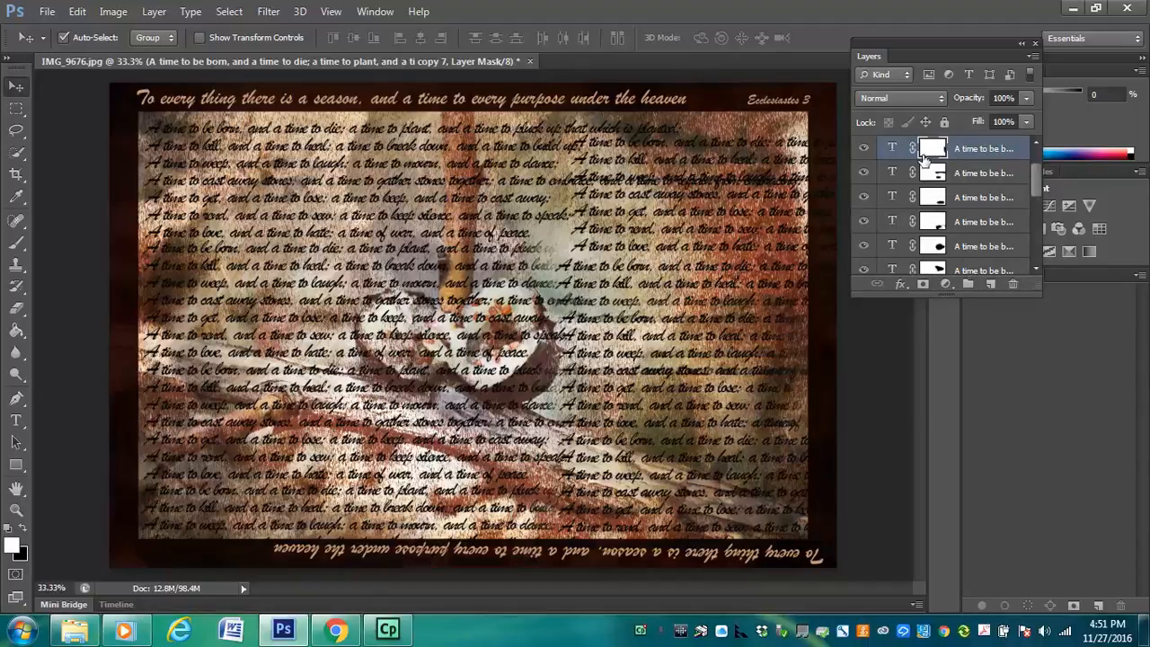
key(x)
key(x)
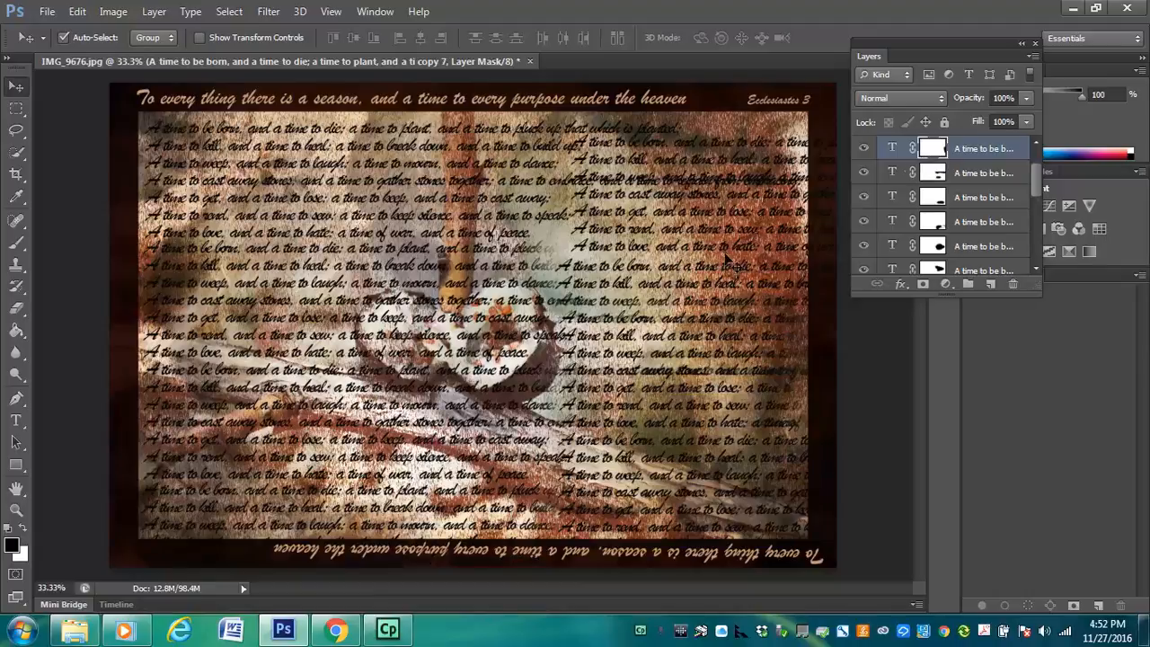
key(b)
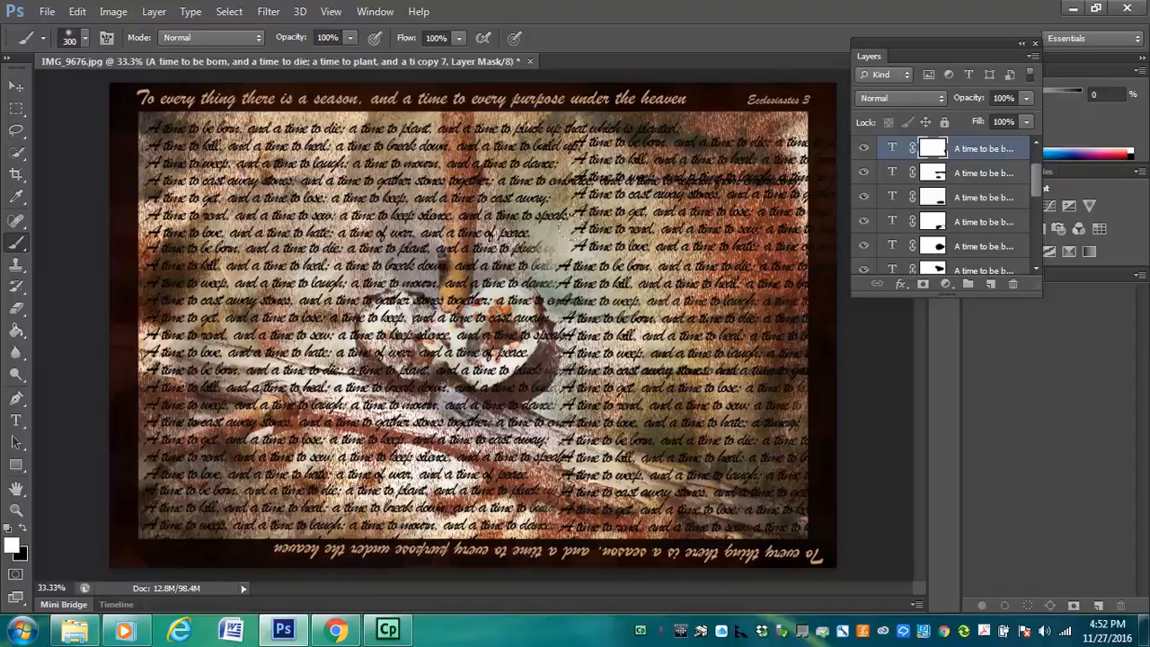
Enlarge the layer list and hide Layers 0 to 4, the filter layer and both heading text layers, leaving only the verse blocks
drag(1044, 293, 1116, 545)
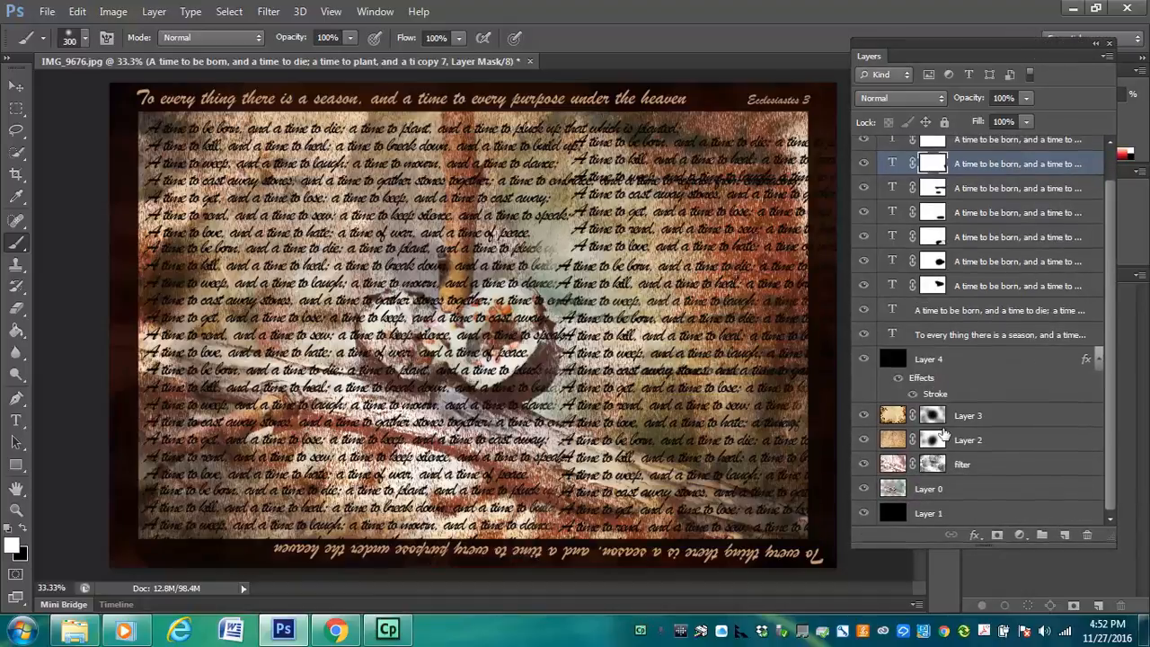
drag(864, 359, 863, 540)
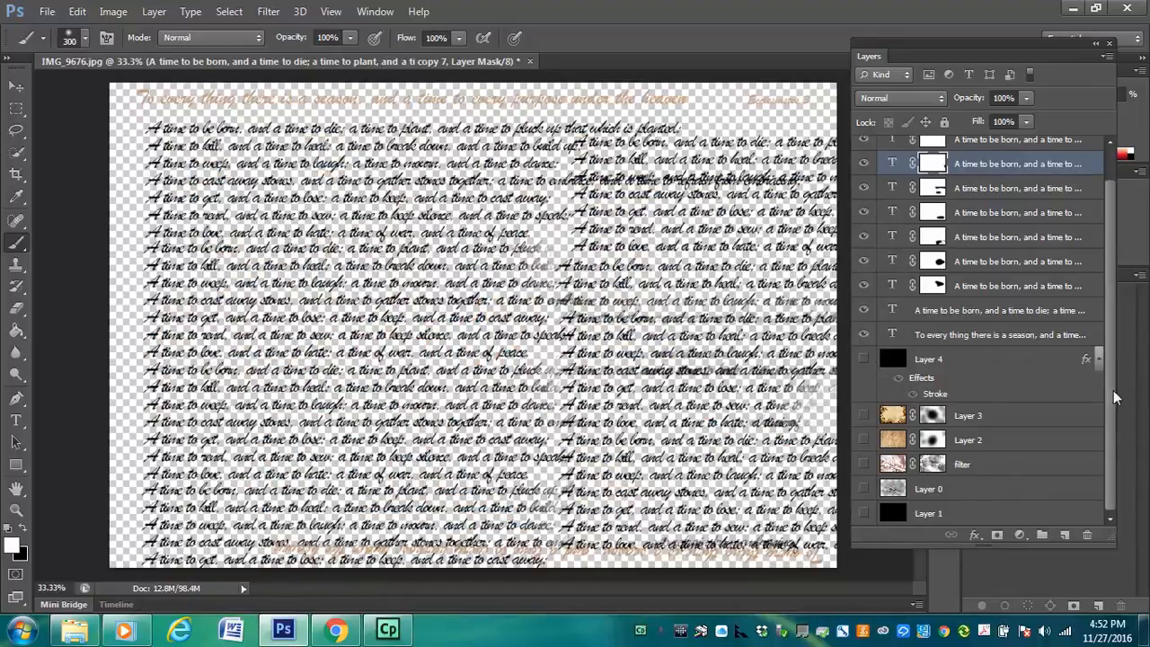
scroll(1110, 303, up, 2)
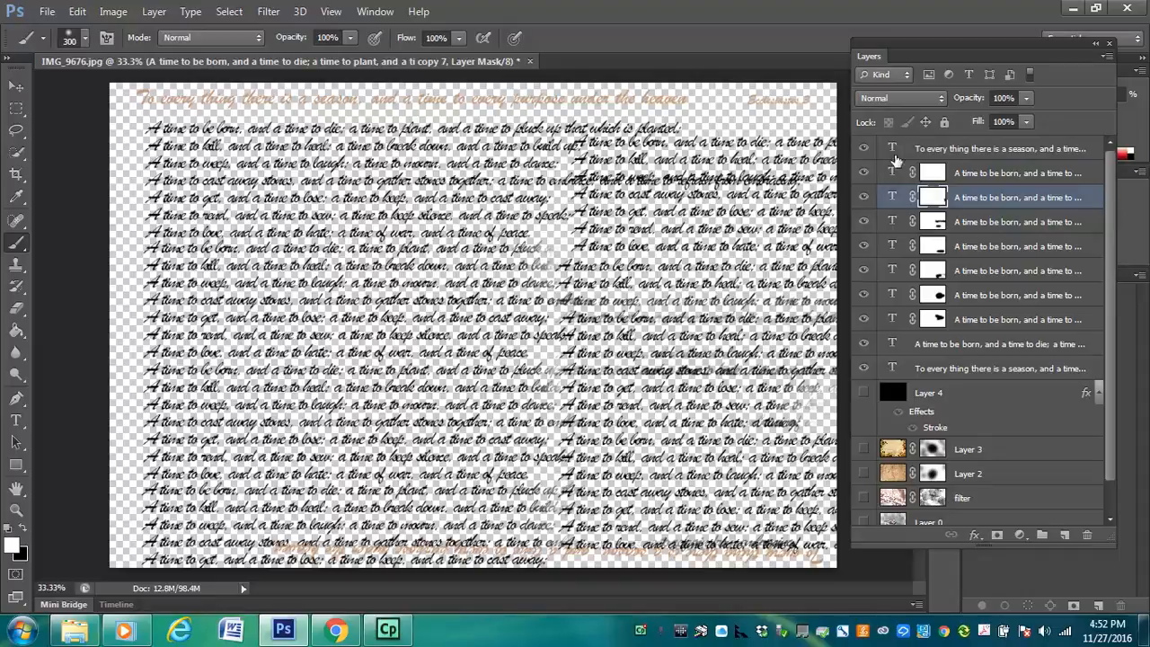
click(863, 148)
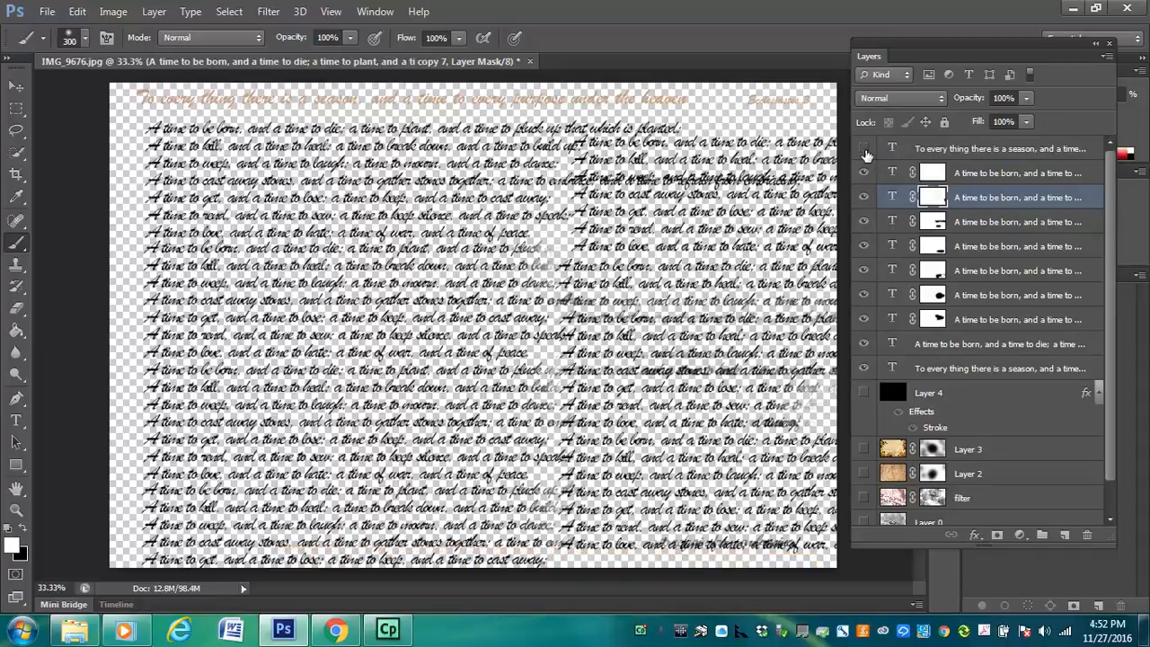
click(866, 153)
click(868, 150)
click(866, 368)
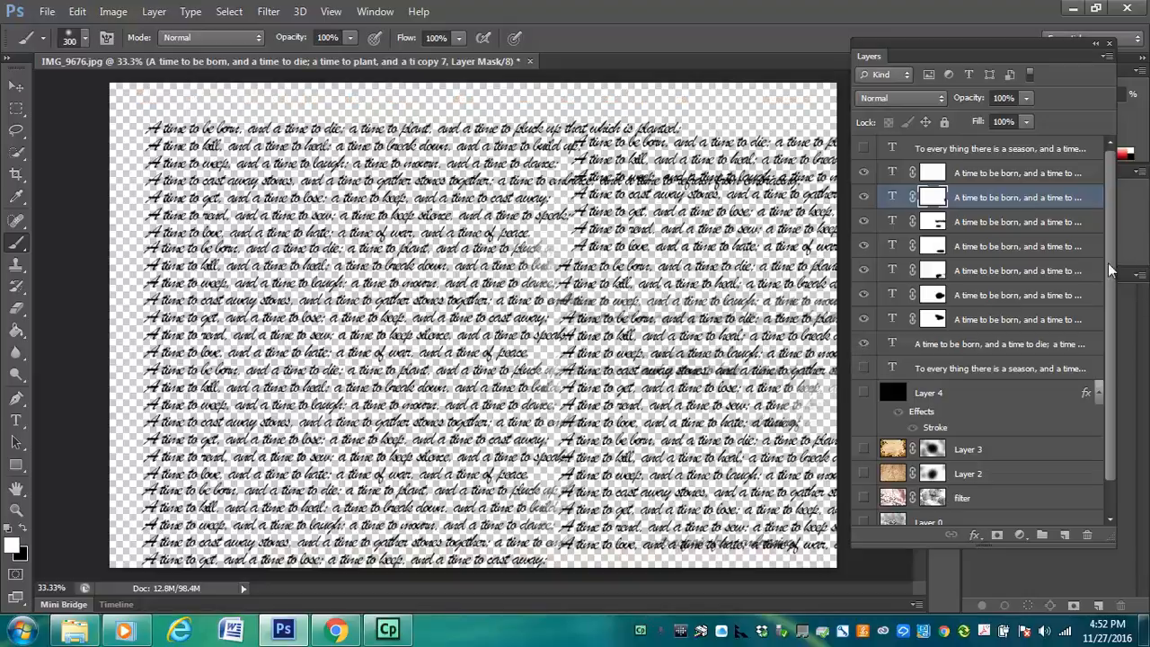
Paint out in black, on copy 4's mask, the upper-right lines crossing the upper-left block's long fourth line, reducing the brush to 150
mouse_move(1108, 263)
mouse_down()
mouse_move(1111, 280)
mouse_move(1102, 246)
mouse_up()
click(23, 528)
click(549, 236)
click(17, 86)
click(589, 179)
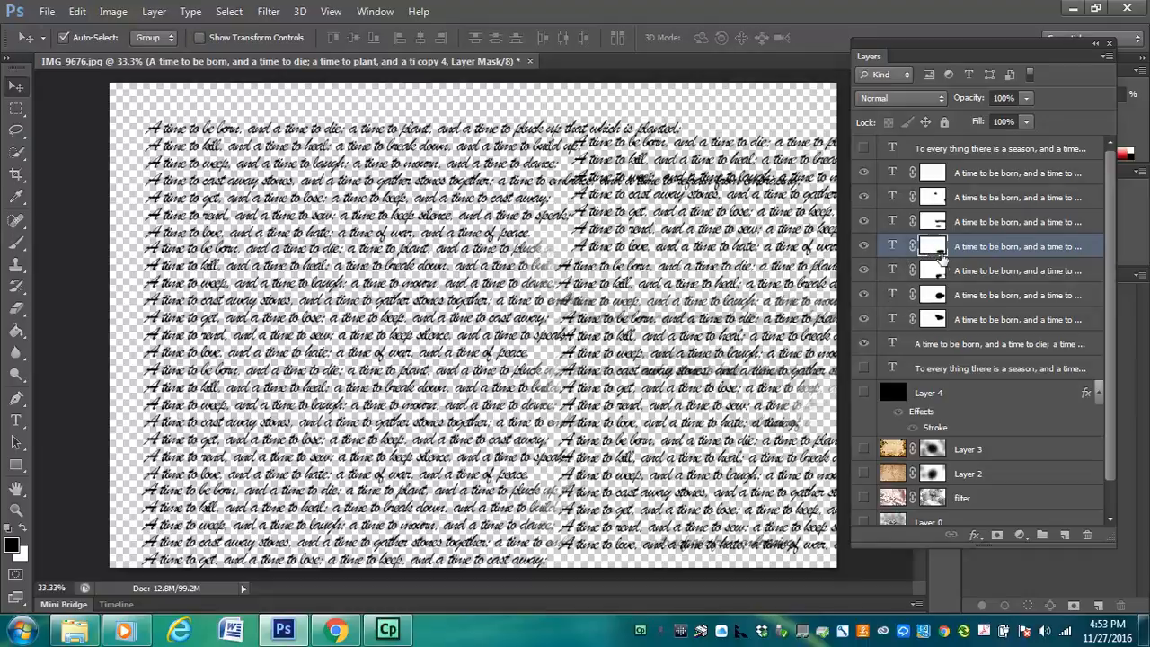
key(b)
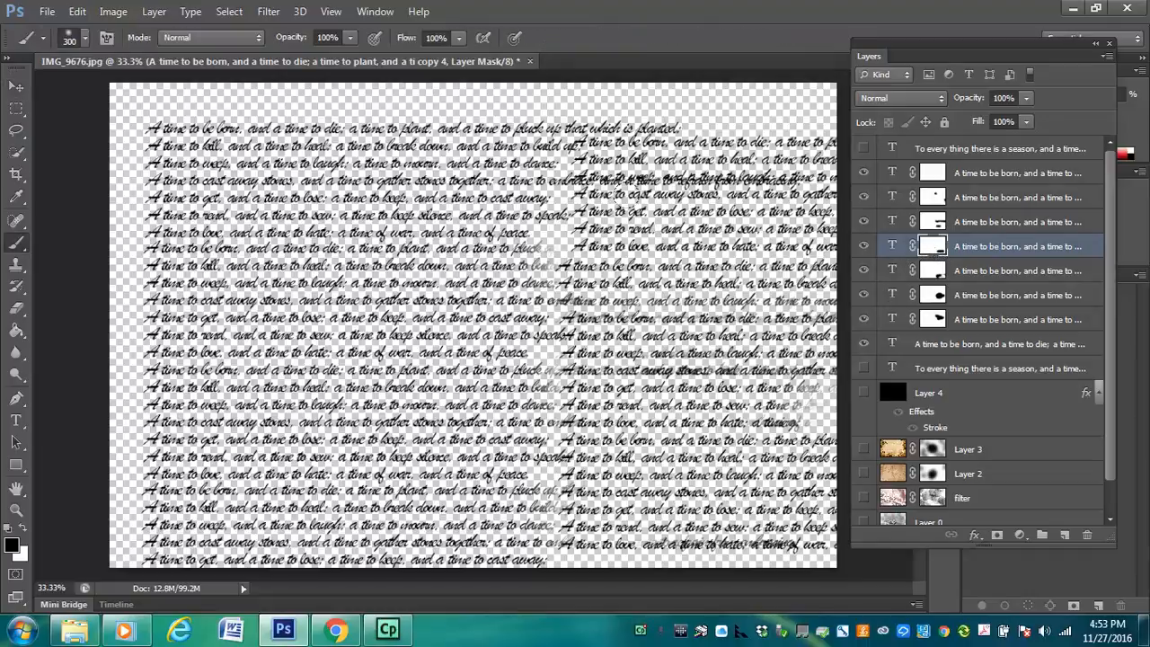
drag(586, 174, 624, 168)
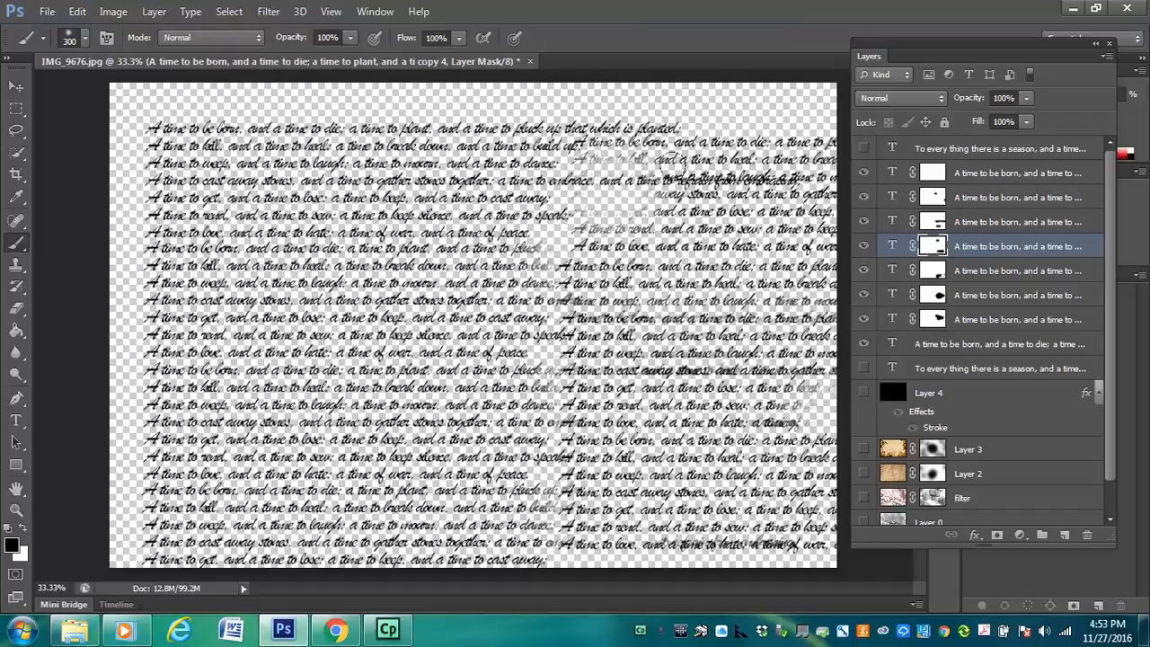
key(bracketleft)
key(bracketleft)
key(bracketleft)
drag(665, 169, 796, 176)
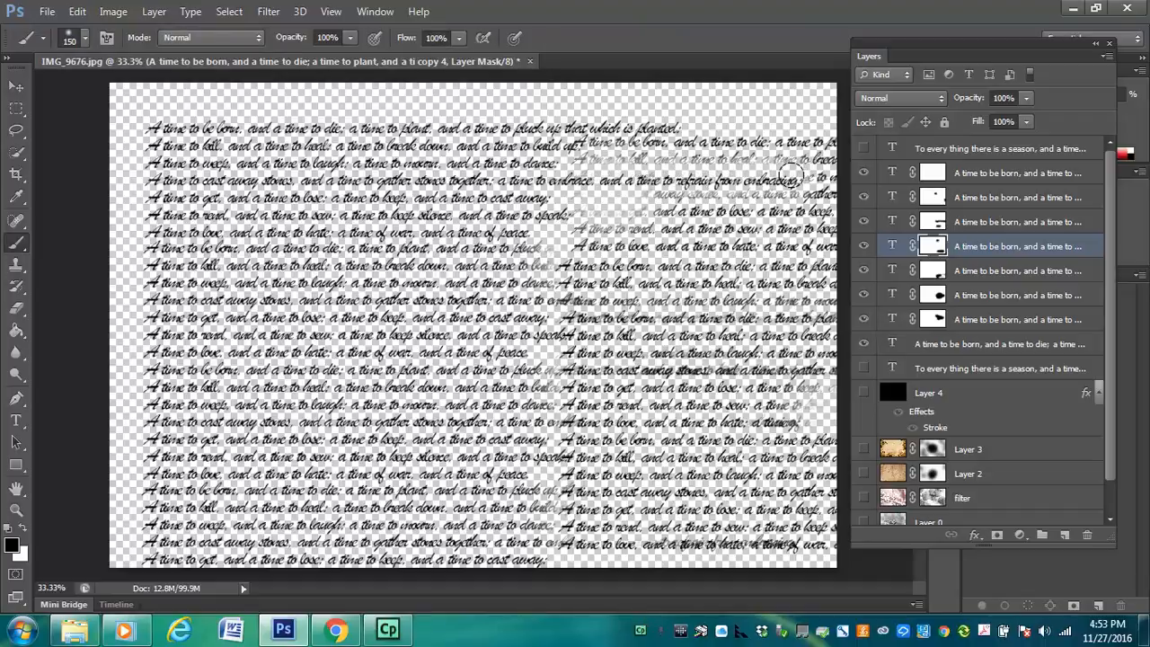
Restore the over-erased starts of the upper-right verse lines by painting white on copy 4's mask
key(x)
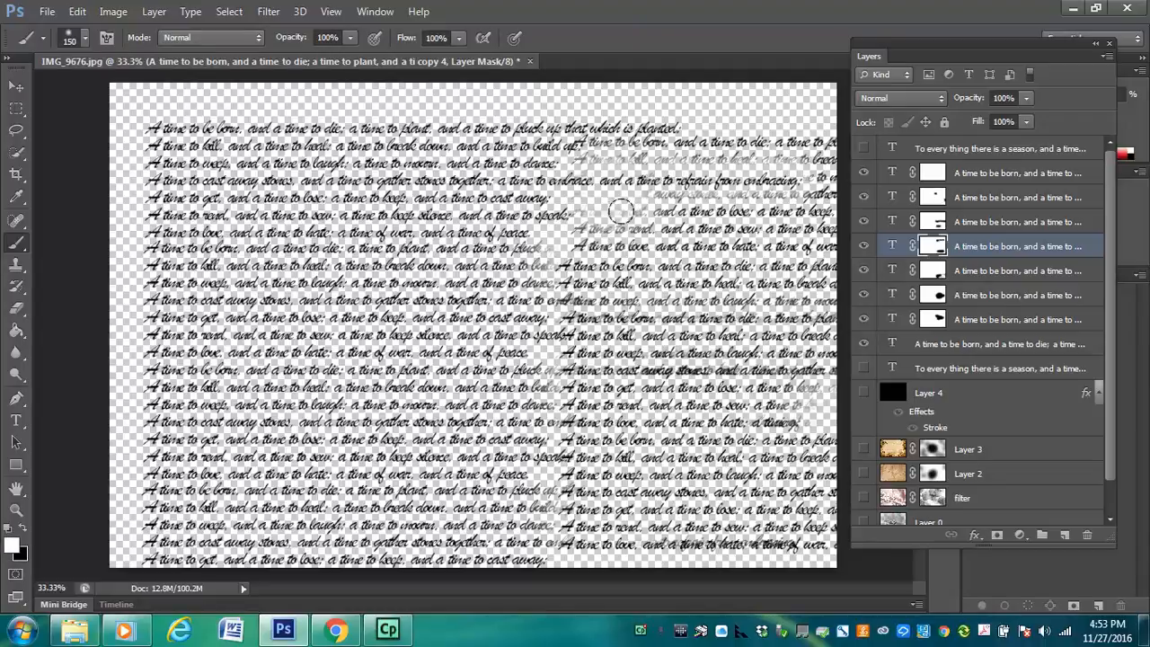
mouse_move(629, 208)
mouse_down()
mouse_move(640, 206)
mouse_move(575, 203)
mouse_move(597, 202)
mouse_up()
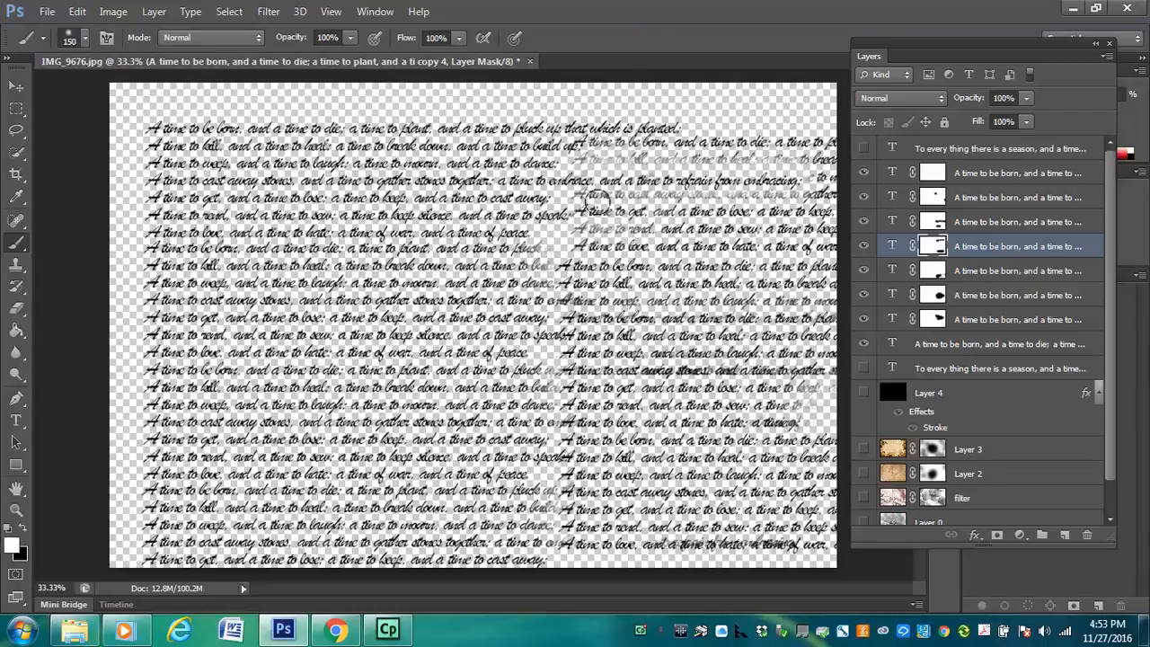
mouse_move(576, 157)
mouse_down()
mouse_move(733, 139)
mouse_move(818, 162)
mouse_move(808, 180)
mouse_move(740, 211)
mouse_move(651, 205)
mouse_up()
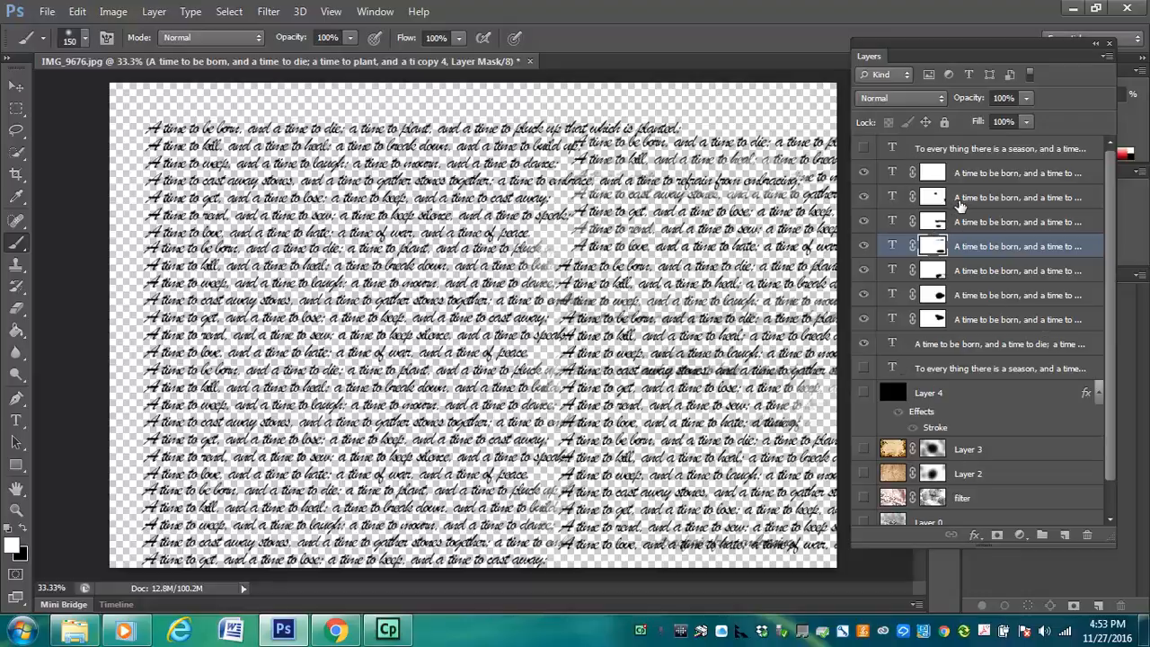
Rasterize the type of verse copy 5
right_click(960, 203)
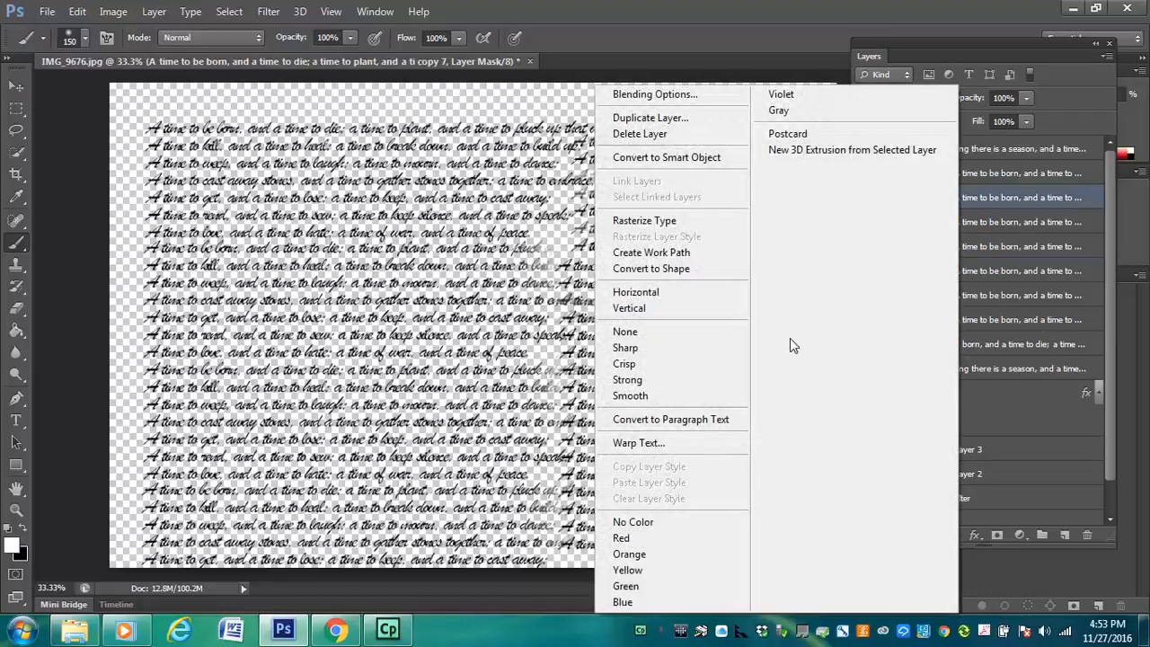
click(1027, 212)
click(985, 218)
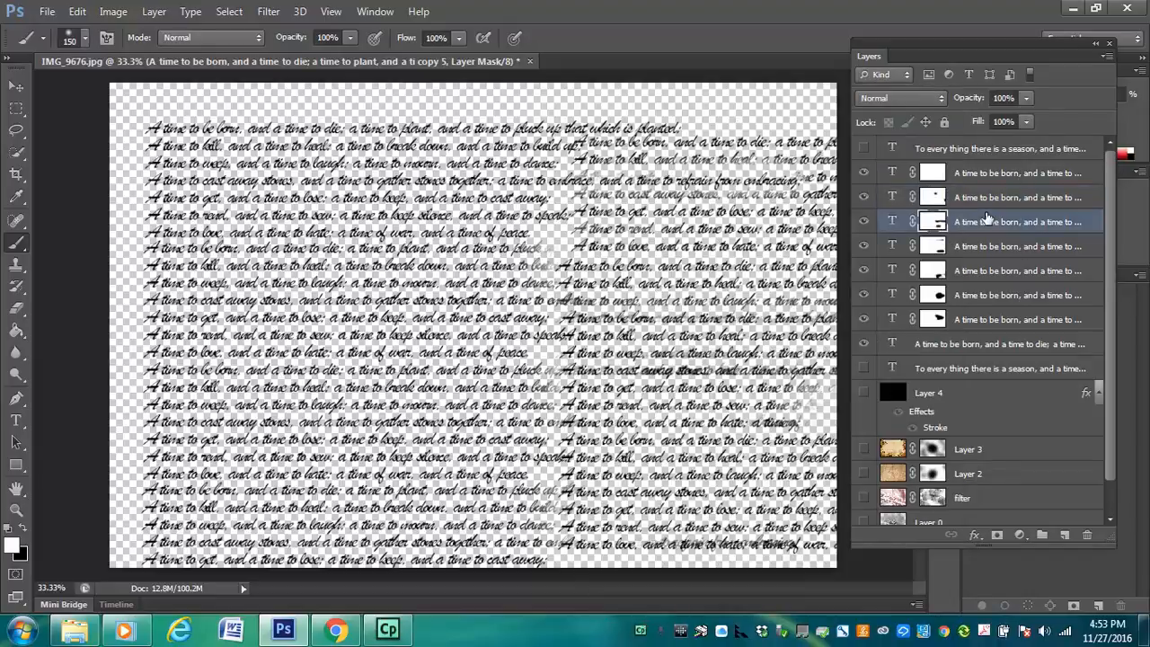
right_click(987, 218)
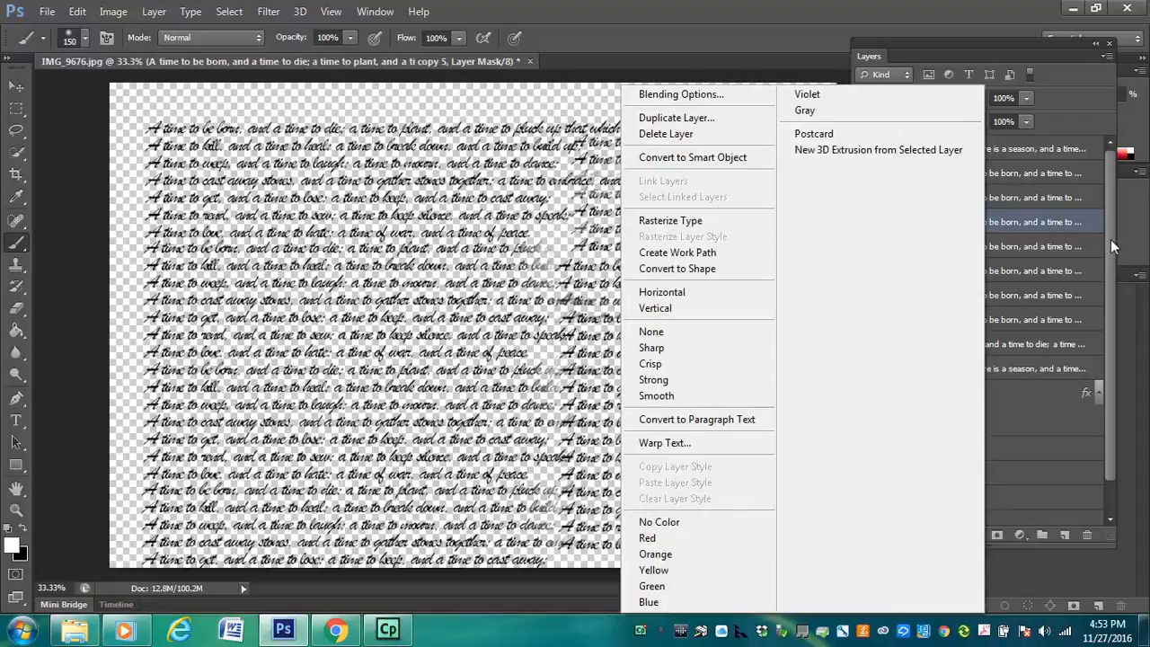
click(716, 222)
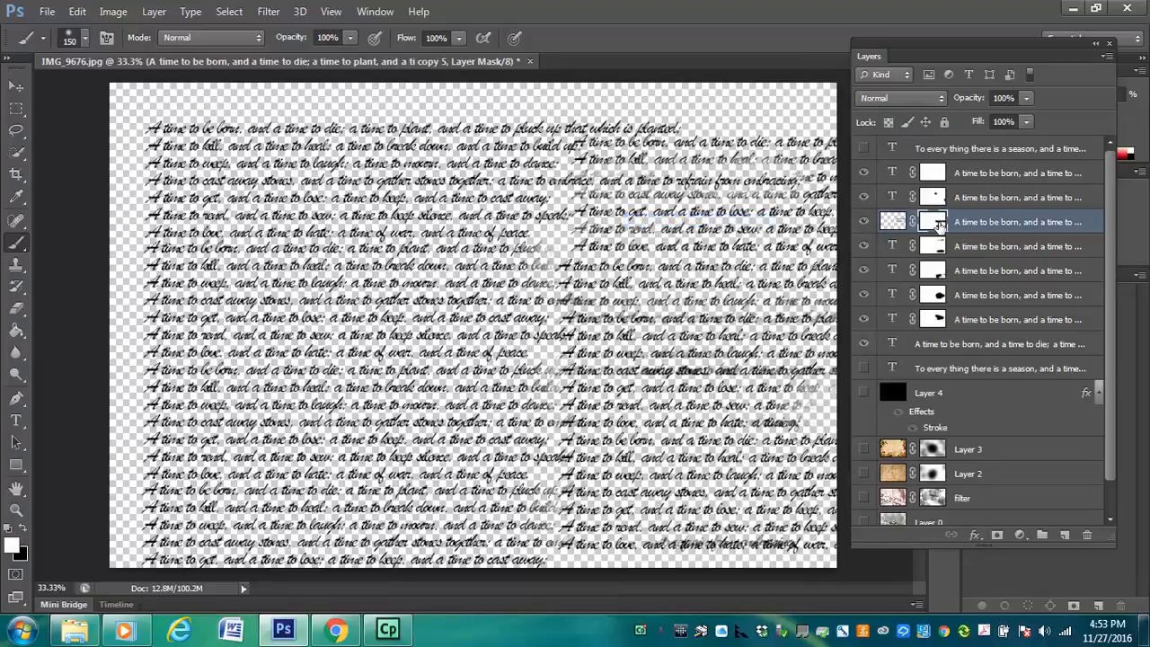
right_click(937, 224)
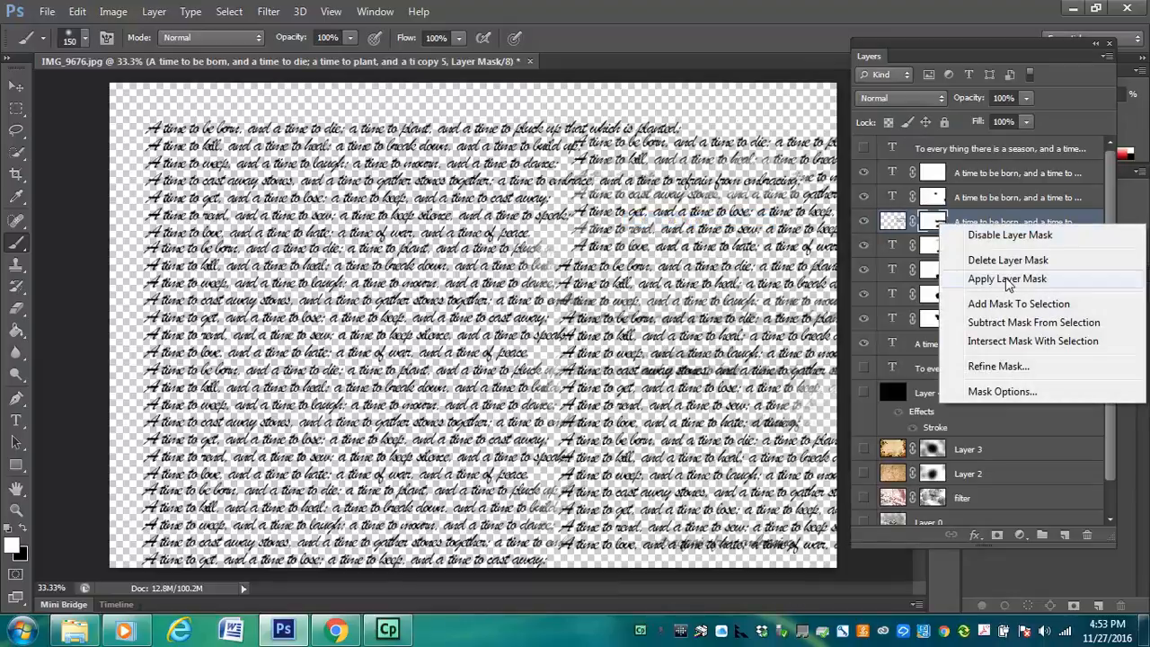
click(994, 201)
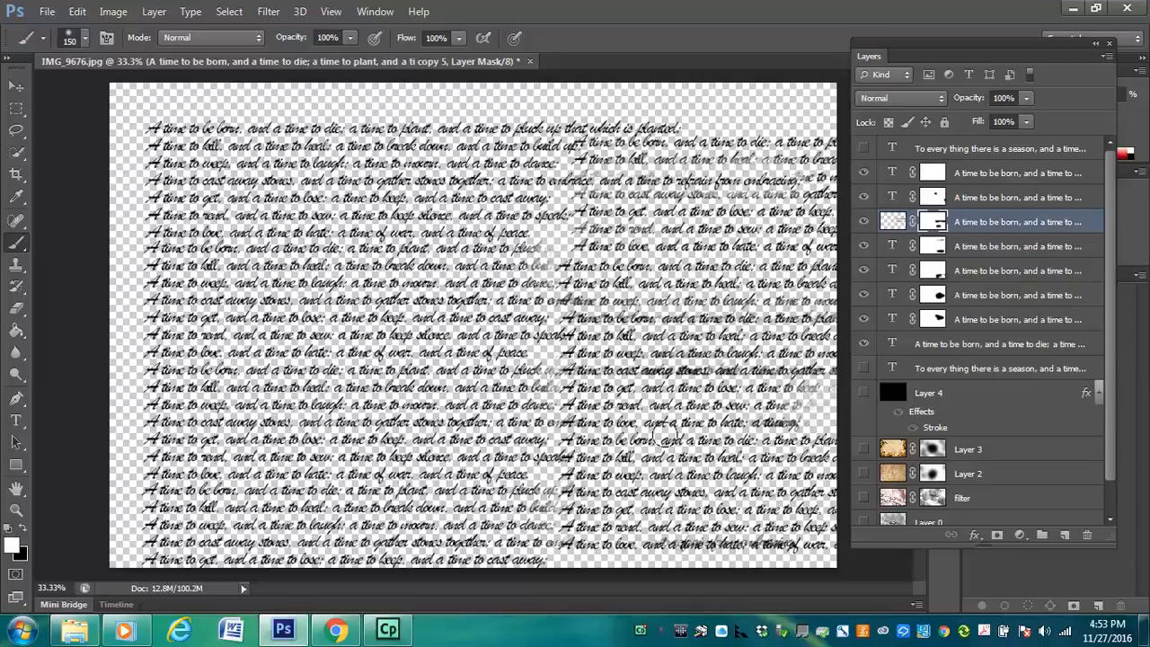
click(1107, 56)
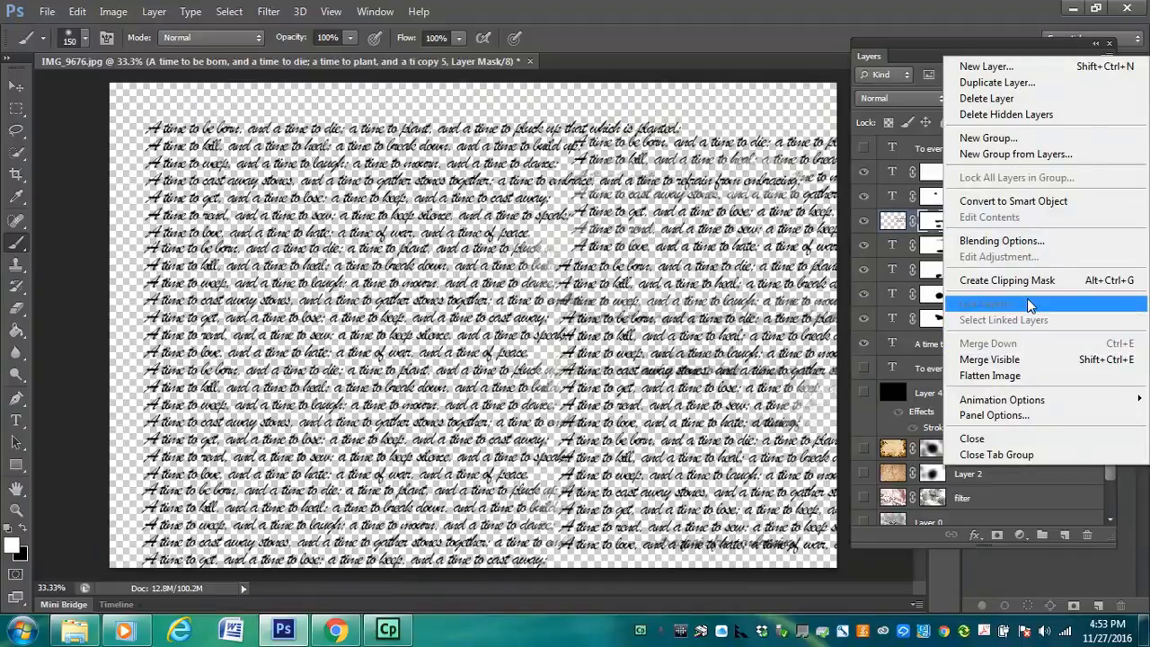
click(883, 222)
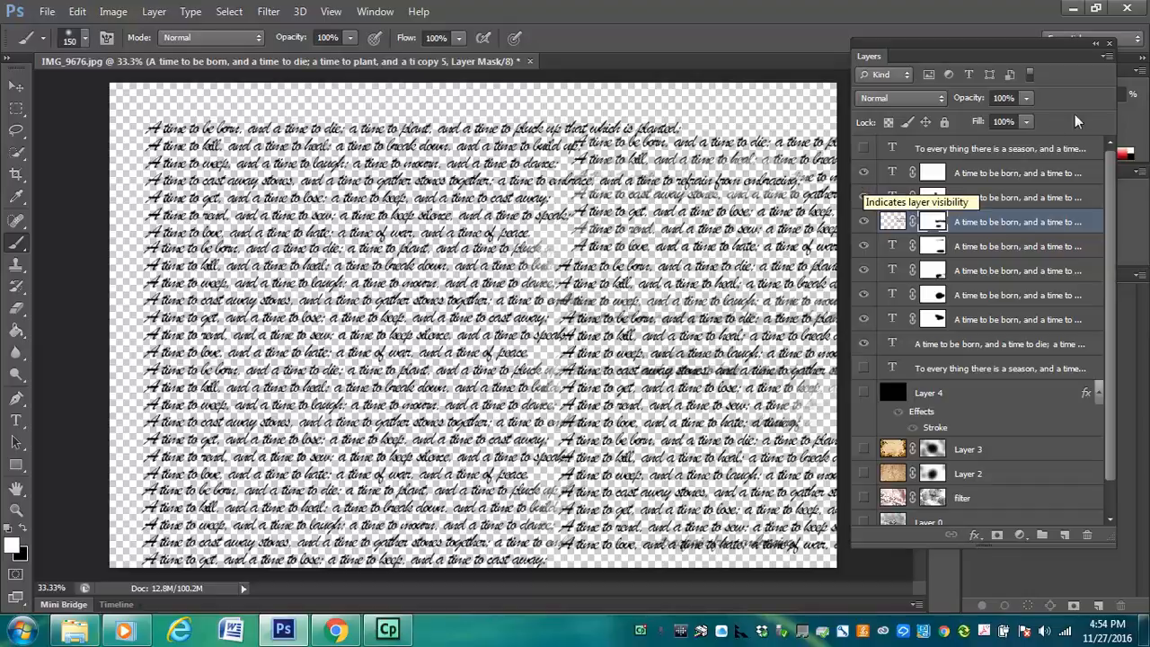
Merge all visible verse layers into a single layer
click(1107, 56)
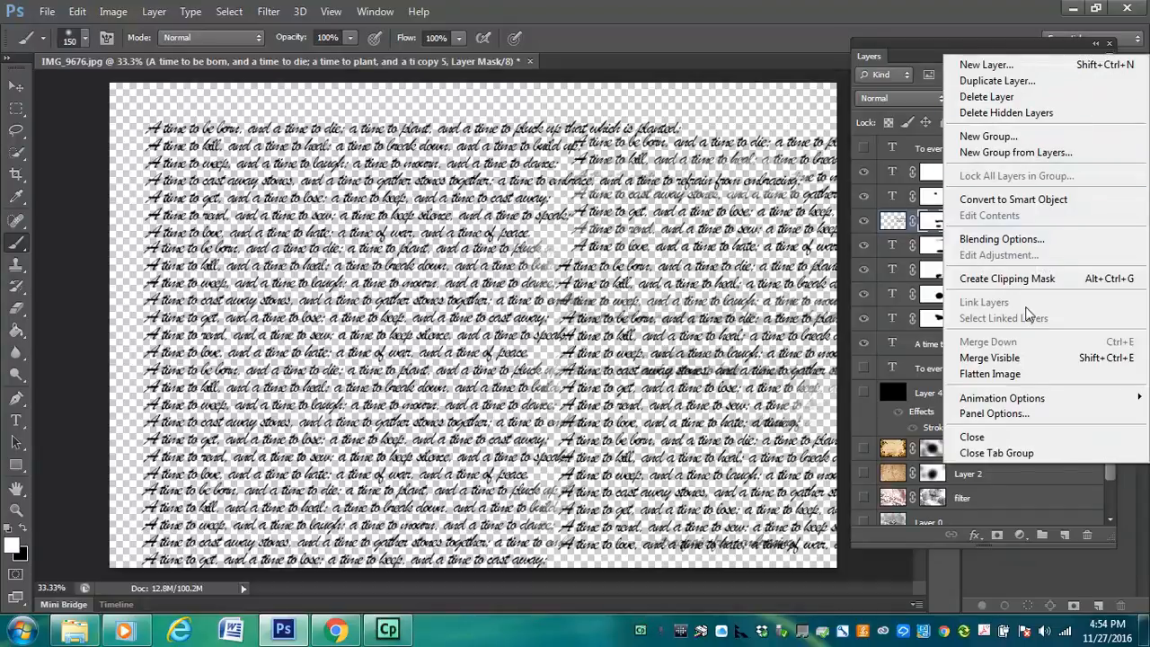
click(1016, 358)
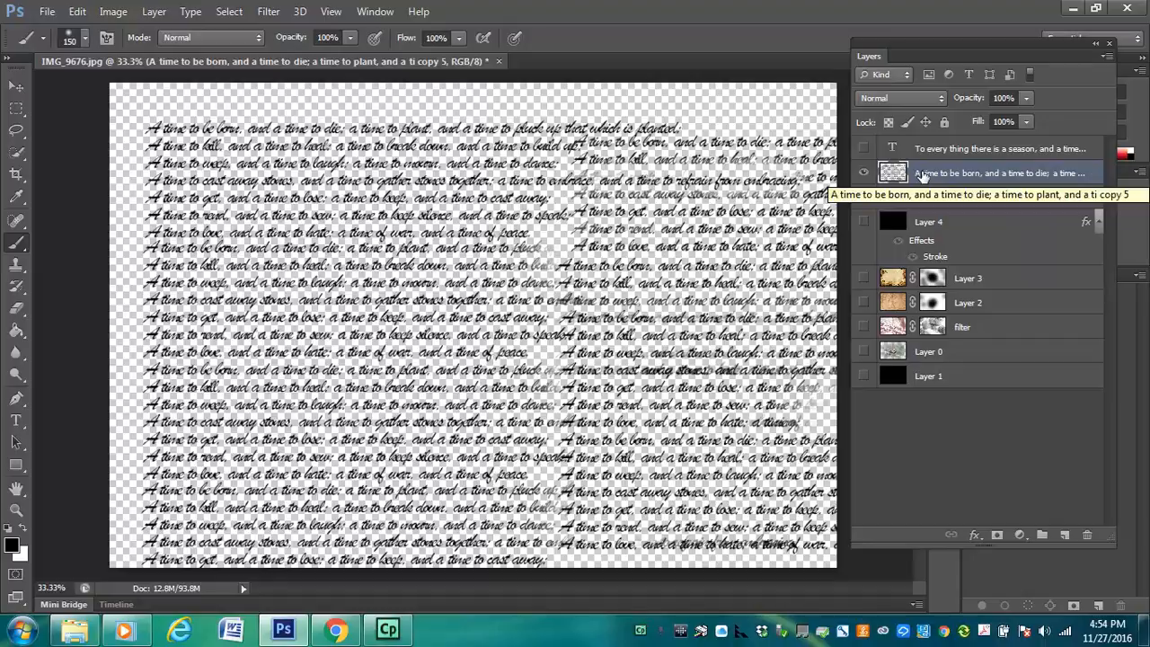
Show all hidden layers, add a mask to the merged verse layer, and paint black to remove text running onto the right-hand frame
drag(864, 148, 860, 384)
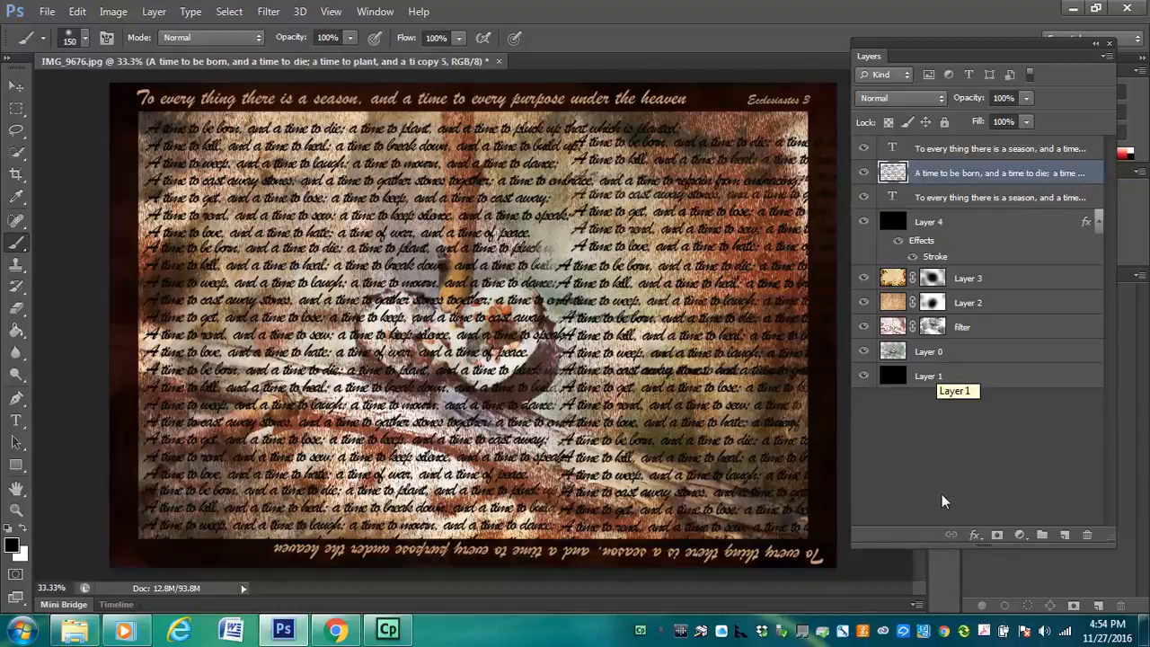
click(996, 535)
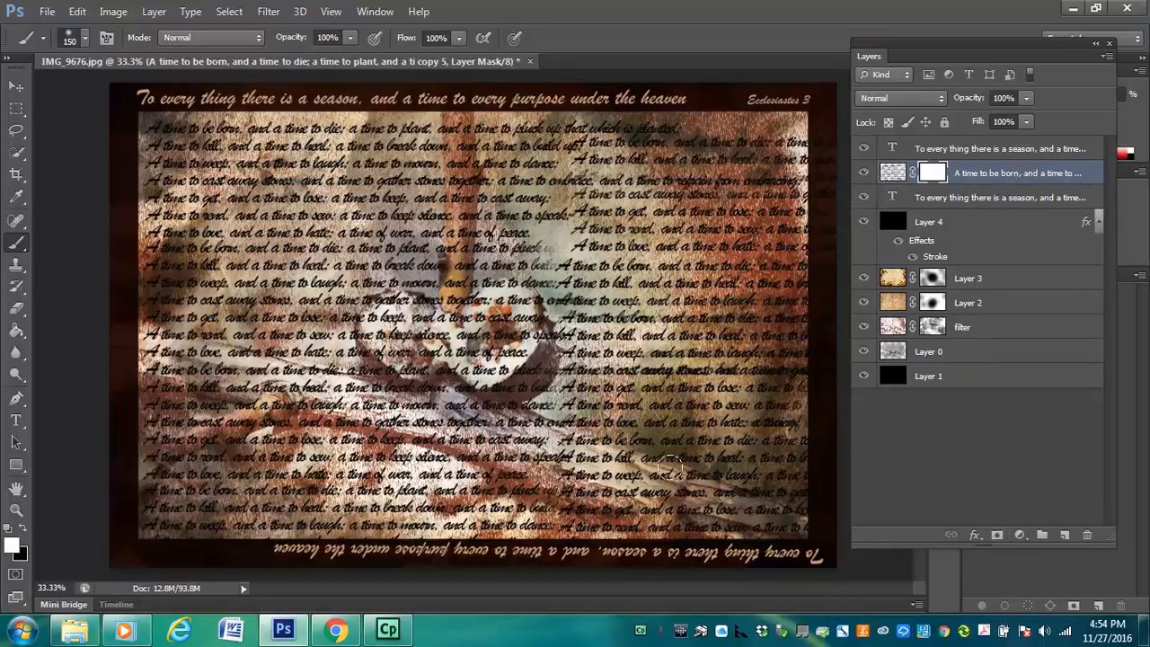
key(x)
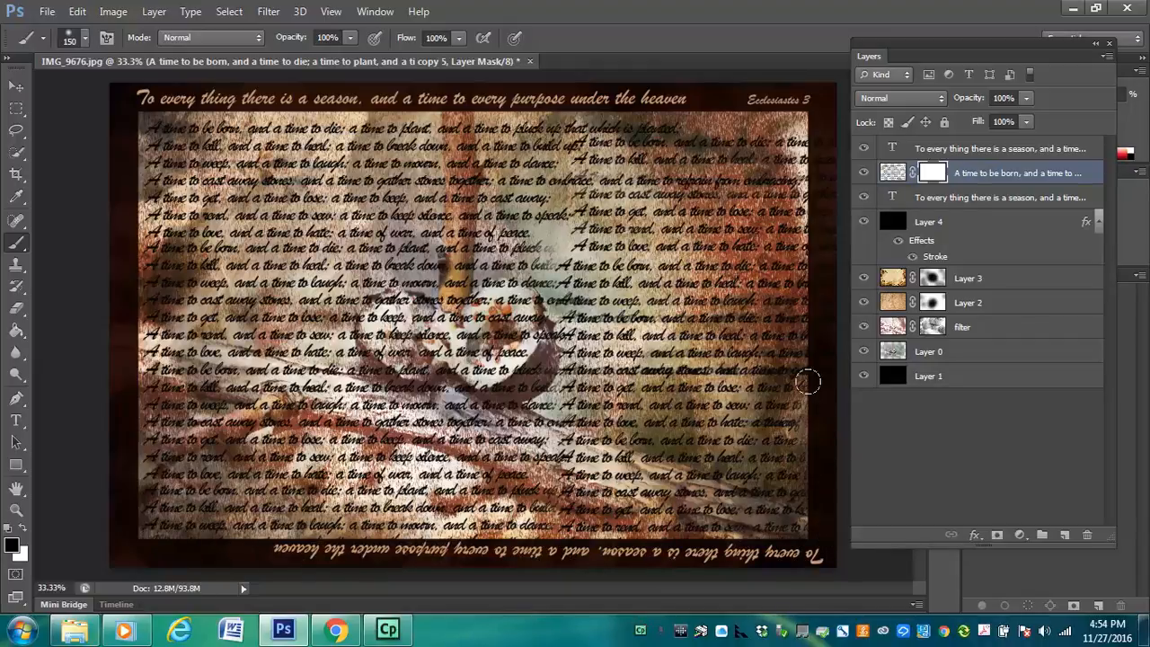
mouse_move(807, 382)
mouse_down()
mouse_move(808, 155)
mouse_move(824, 124)
mouse_up()
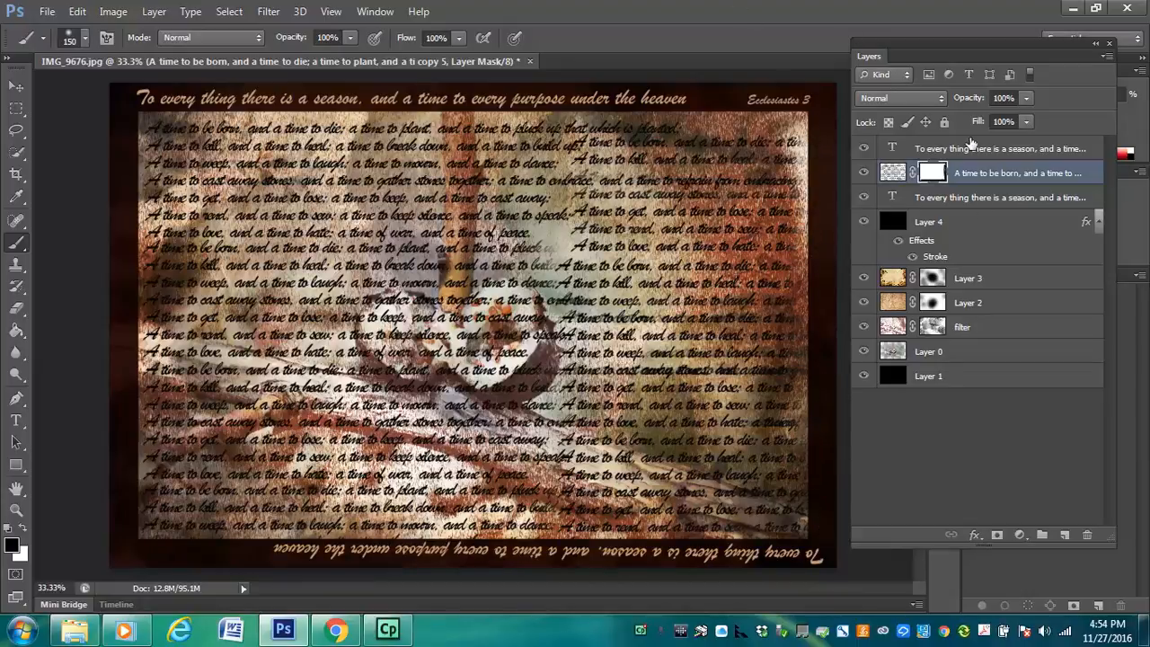
Set the merged verse layer's blend mode to Overlay and its opacity to 79%
click(939, 98)
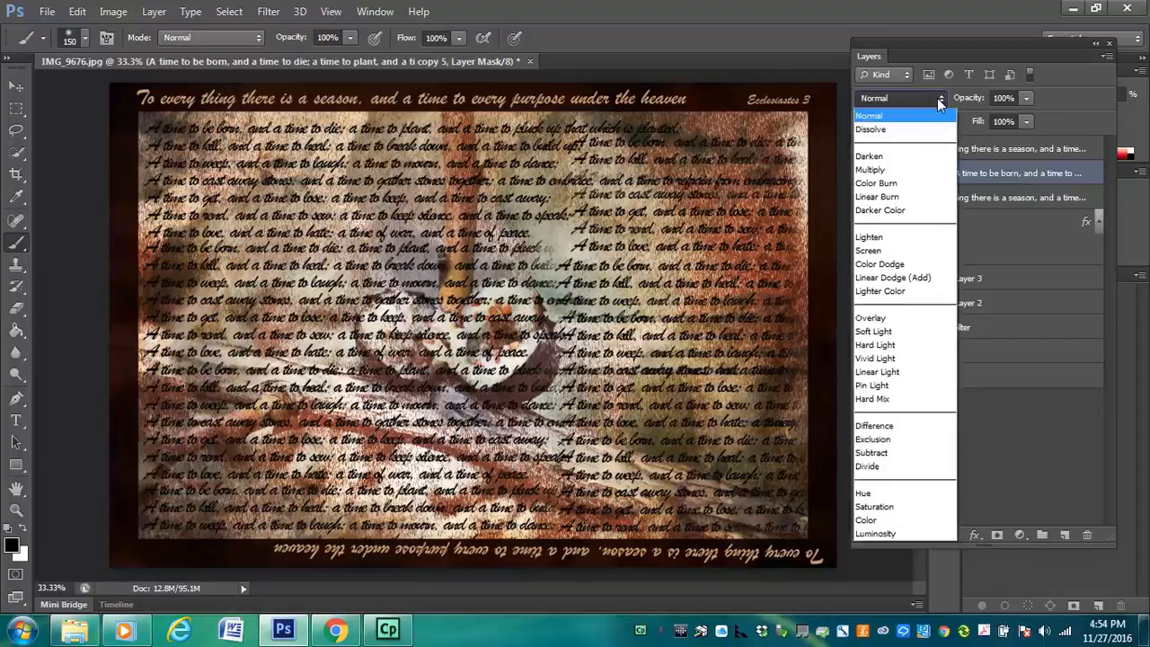
click(888, 320)
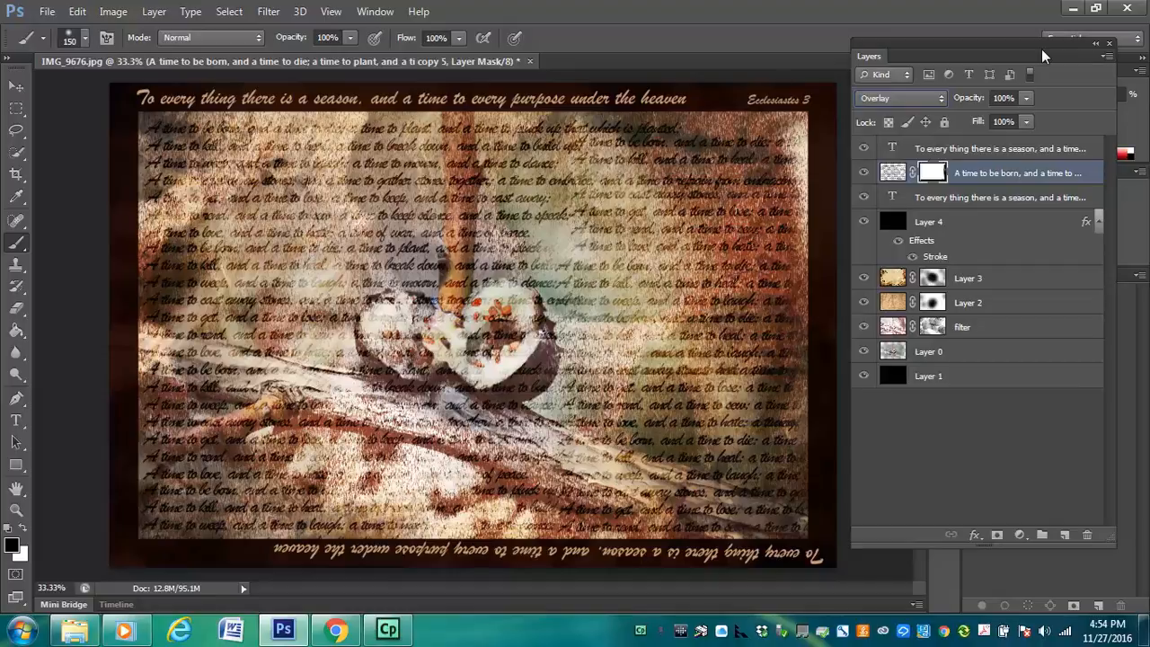
click(1026, 98)
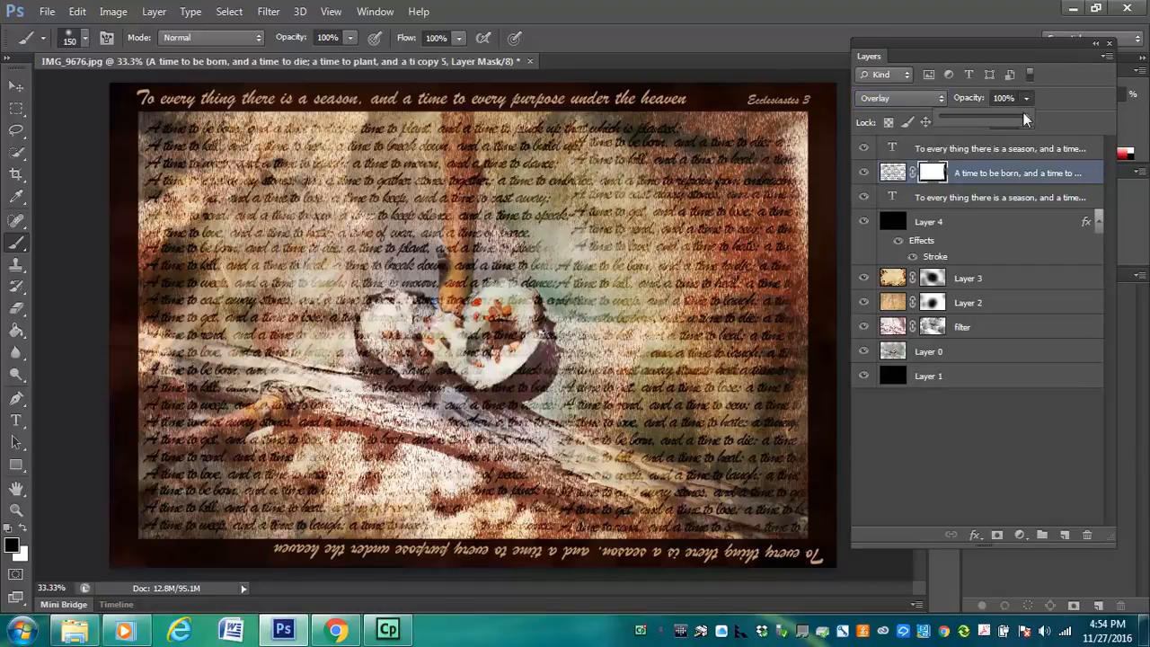
drag(1022, 117, 1010, 124)
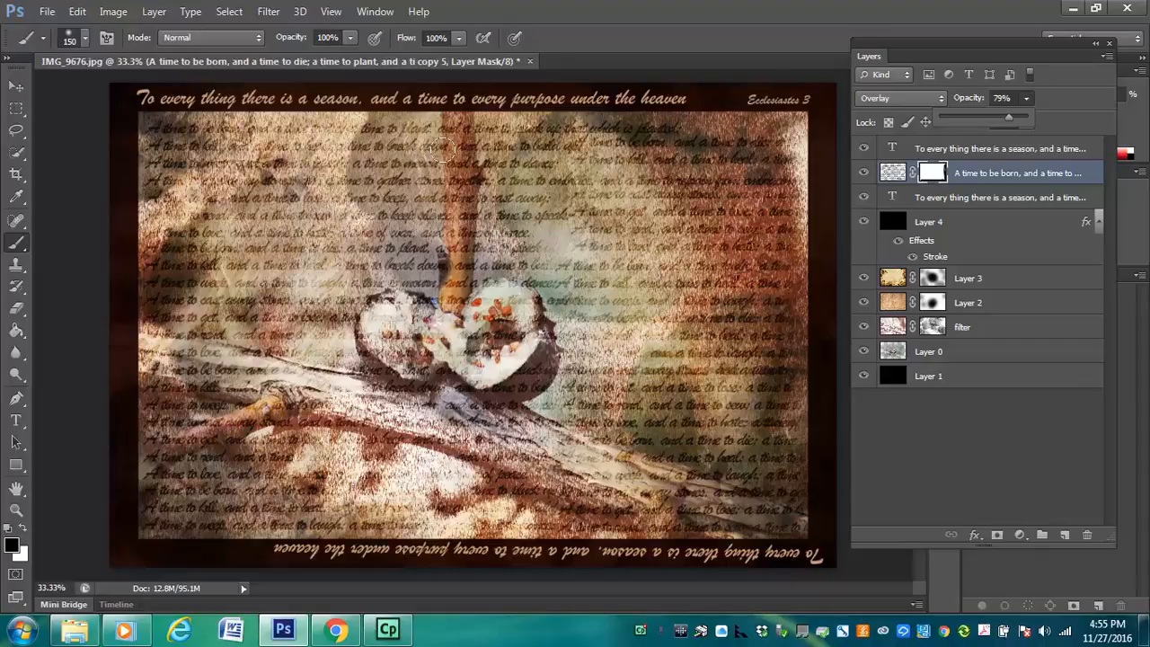
Enlarge the brush to 1200 and paint black on the verse mask to hide the text across the photo's upper middle and right
click(602, 183)
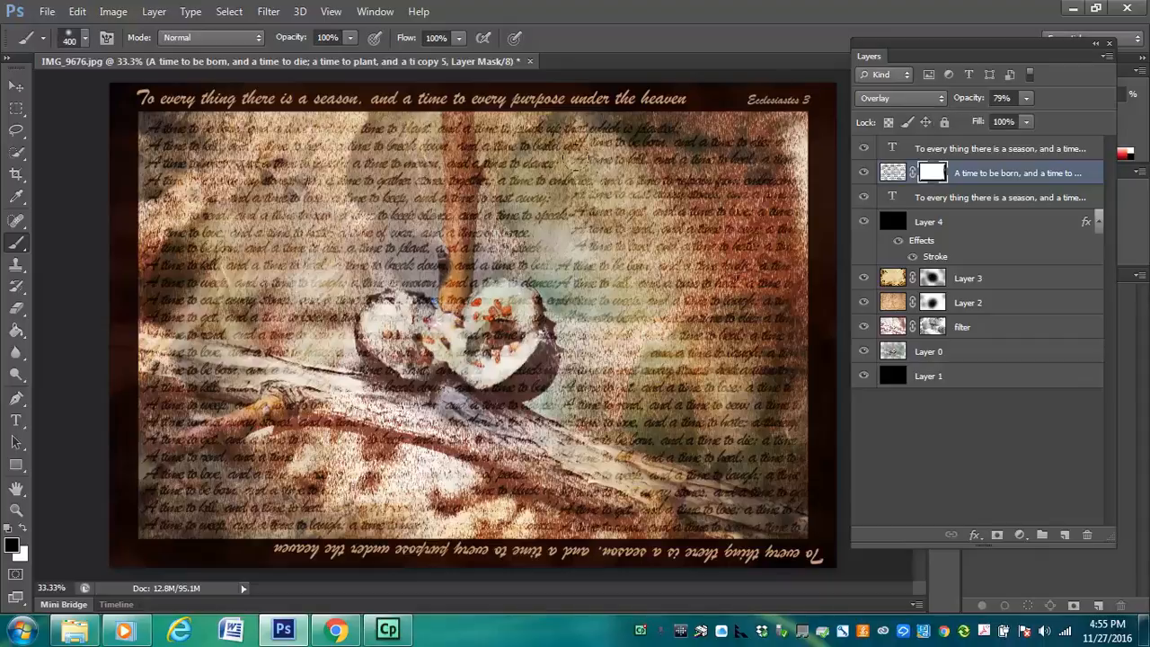
key(bracketright)
key(bracketright)
key(bracketright)
key(bracketright)
key(bracketright)
key(bracketright)
key(bracketright)
key(bracketright)
key(bracketright)
drag(678, 139, 549, 117)
Set the brush opacity to 47% and vary the verse text's fading by alternately painting white and black on its mask
click(351, 39)
drag(350, 56, 306, 59)
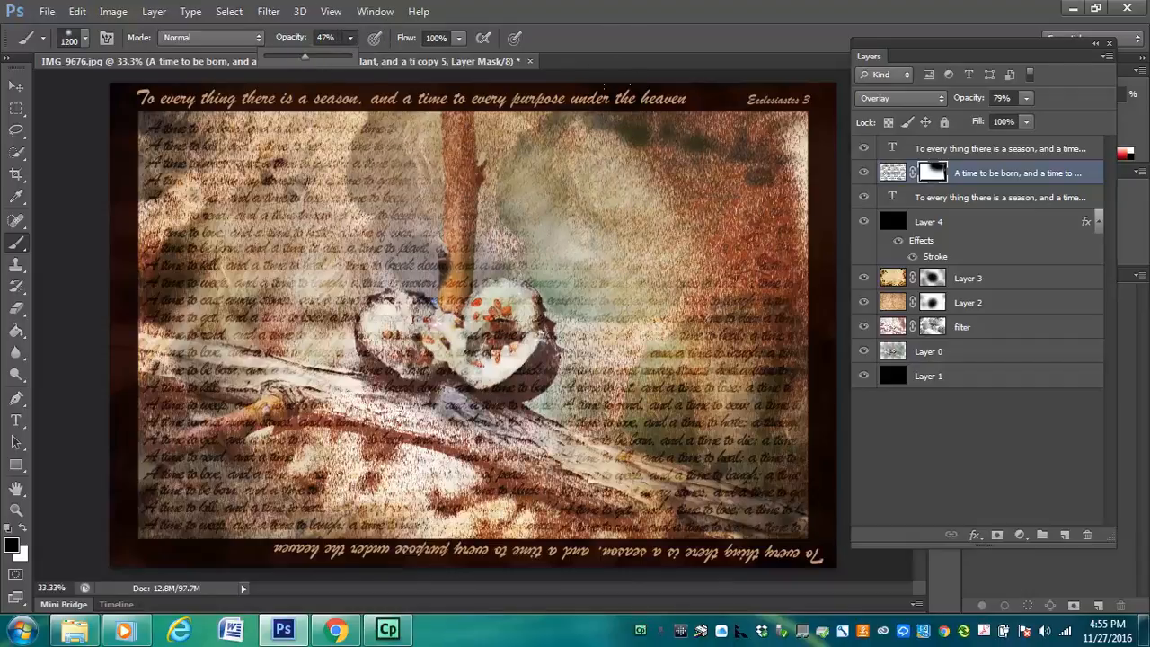
key(x)
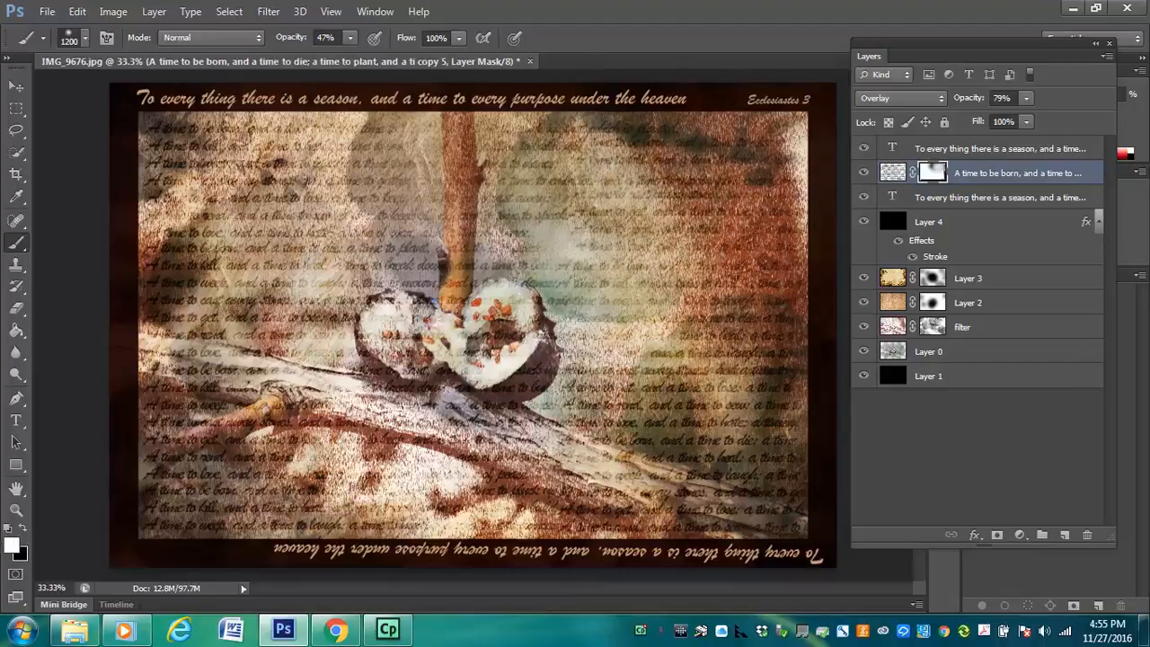
key(x)
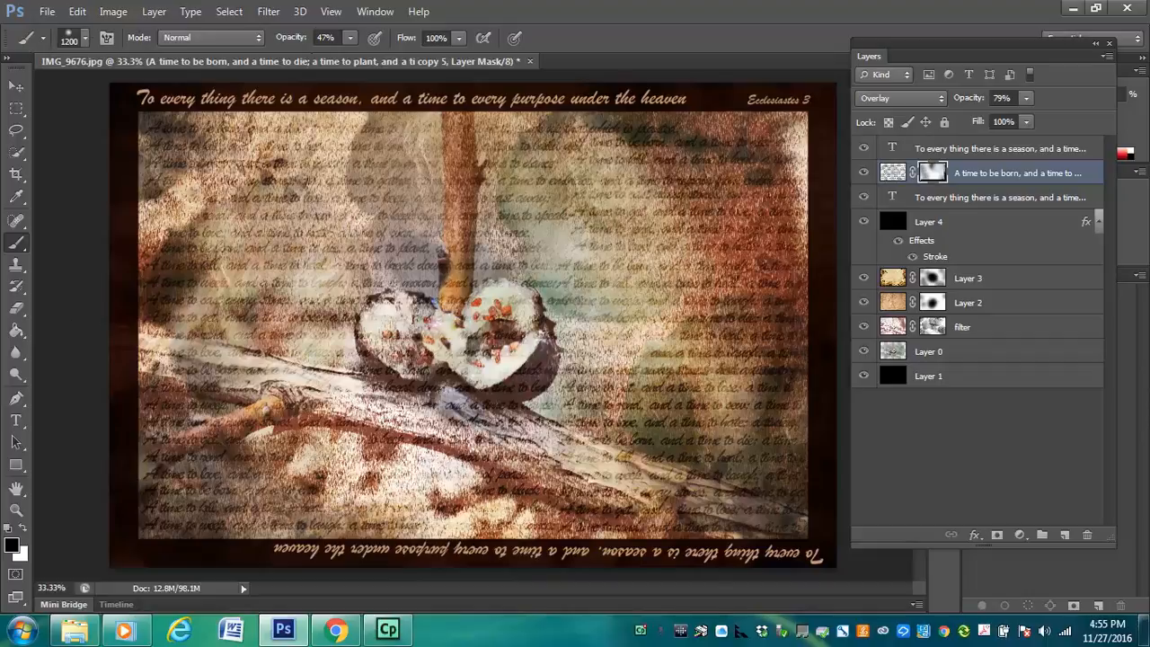
click(451, 171)
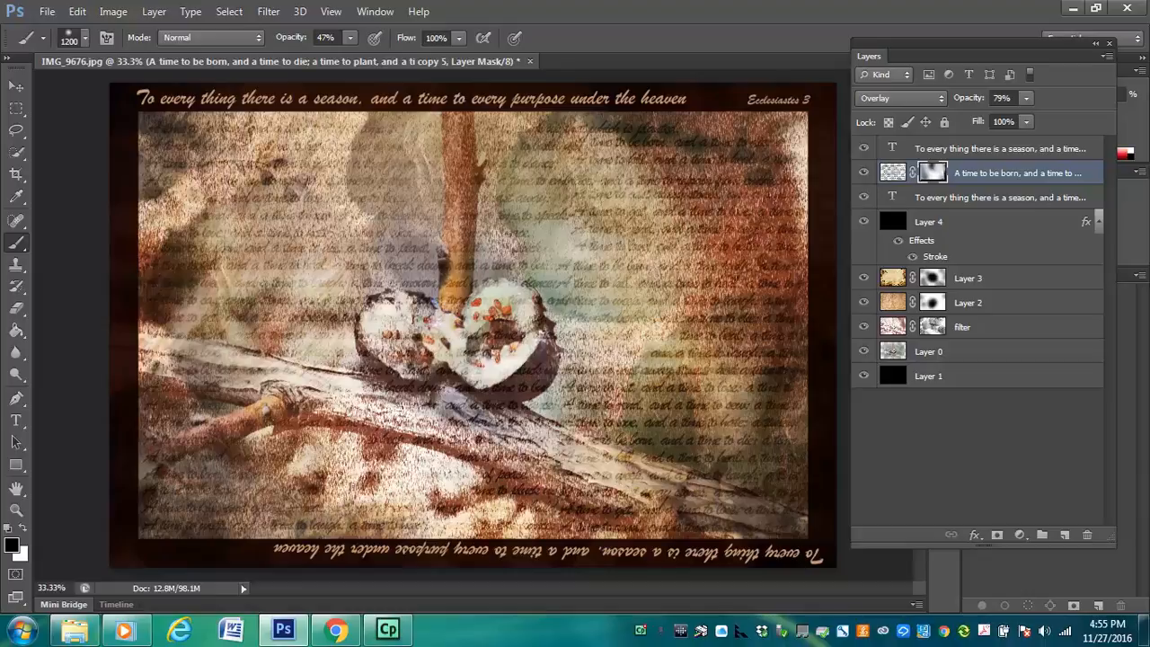
key(x)
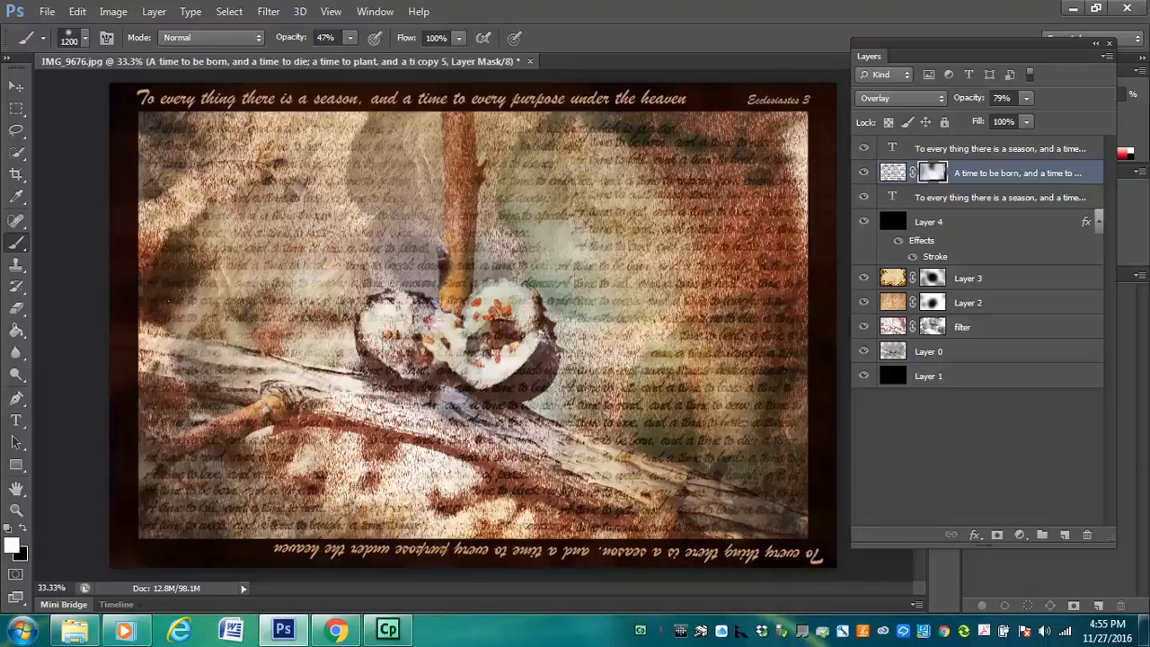
key(x)
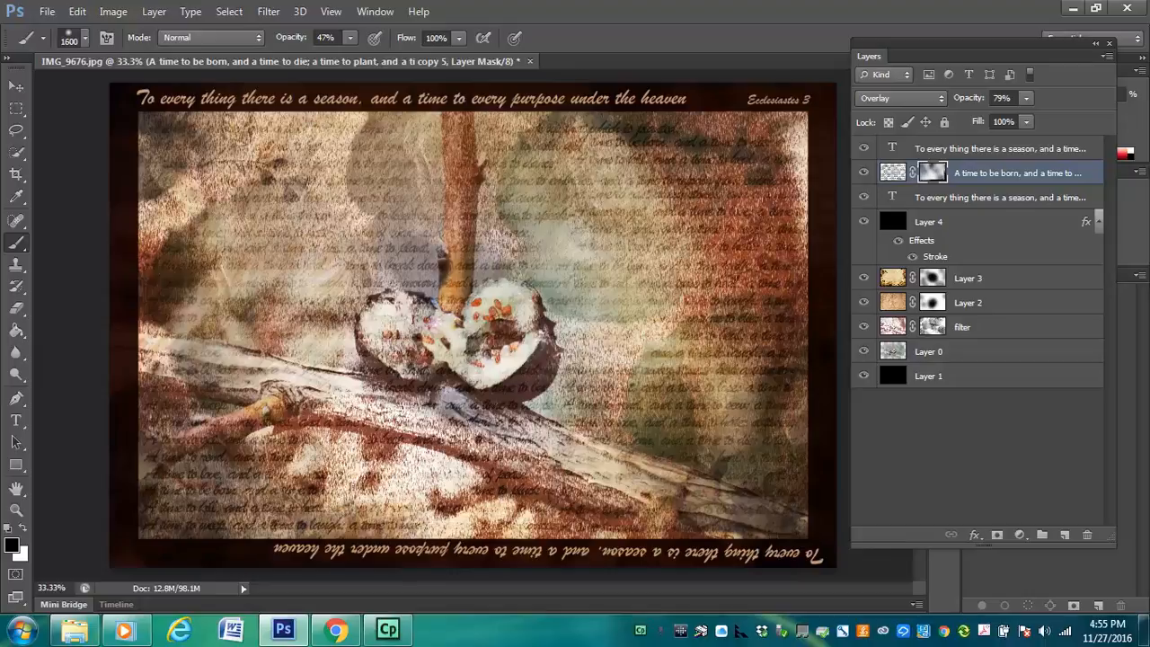
Clear the verse text from the open seed pod by painting black with a 250 brush, raising the brush opacity to 72%
key(bracketleft)
key(bracketleft)
key(bracketleft)
key(bracketleft)
key(bracketleft)
key(bracketleft)
key(bracketleft)
key(bracketleft)
key(bracketleft)
key(bracketleft)
key(bracketleft)
key(bracketleft)
key(bracketleft)
key(bracketleft)
mouse_move(457, 317)
mouse_down()
mouse_move(508, 313)
mouse_move(484, 295)
mouse_move(401, 316)
mouse_move(405, 325)
mouse_move(367, 324)
mouse_move(380, 314)
mouse_move(477, 356)
mouse_move(512, 353)
mouse_move(479, 372)
mouse_move(490, 372)
mouse_move(427, 328)
mouse_move(470, 301)
mouse_move(430, 328)
mouse_move(363, 308)
mouse_move(438, 346)
mouse_move(409, 352)
mouse_up()
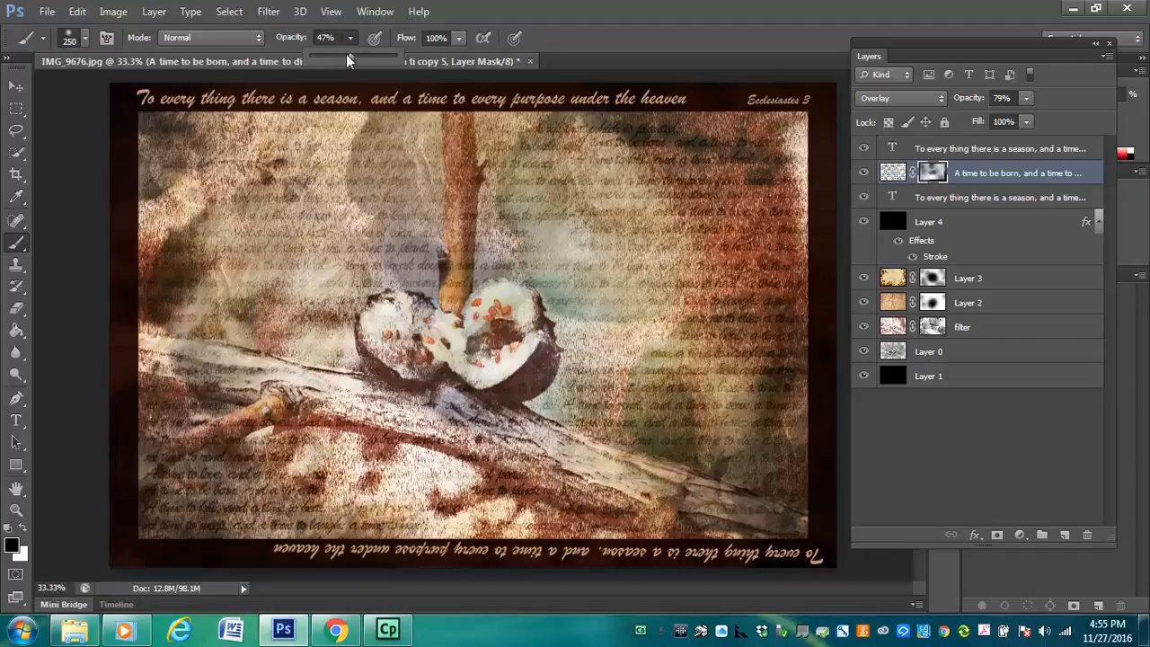
drag(347, 55, 371, 55)
mouse_move(385, 299)
mouse_down()
mouse_move(382, 328)
mouse_move(395, 337)
mouse_move(379, 333)
mouse_move(396, 342)
mouse_move(496, 348)
mouse_move(492, 365)
mouse_move(513, 346)
mouse_move(493, 300)
mouse_move(437, 322)
mouse_move(411, 309)
mouse_move(380, 316)
mouse_move(443, 335)
mouse_up()
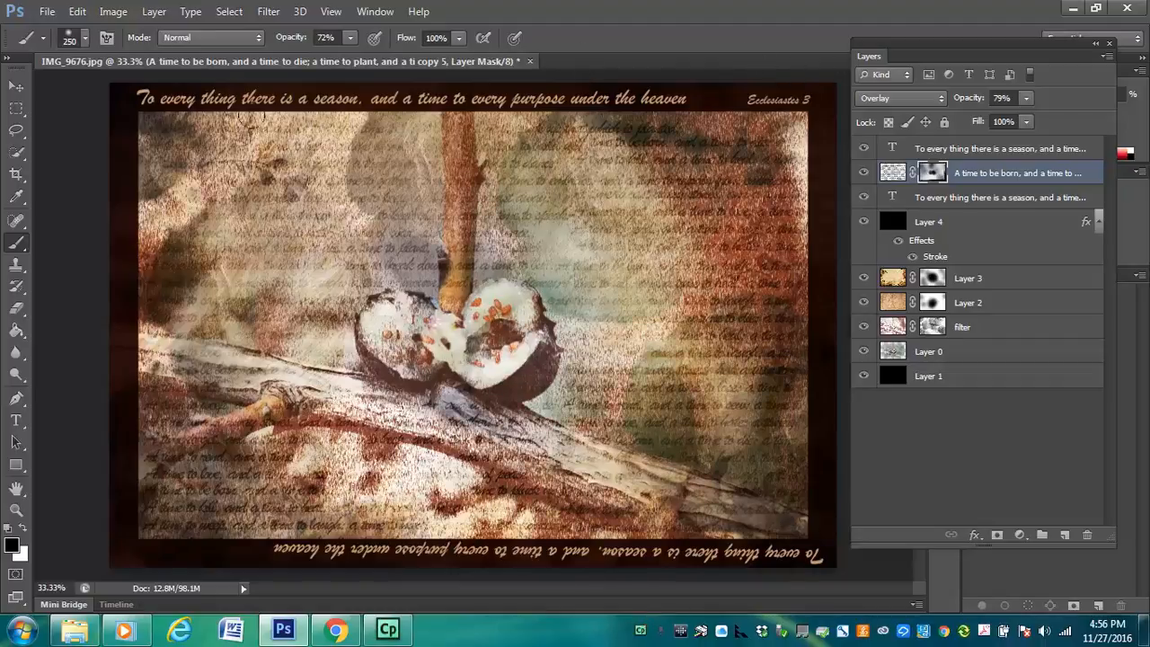
Nudge the top heading slightly left and cut "Ecclesiastes 3" from the end of its text
key(v)
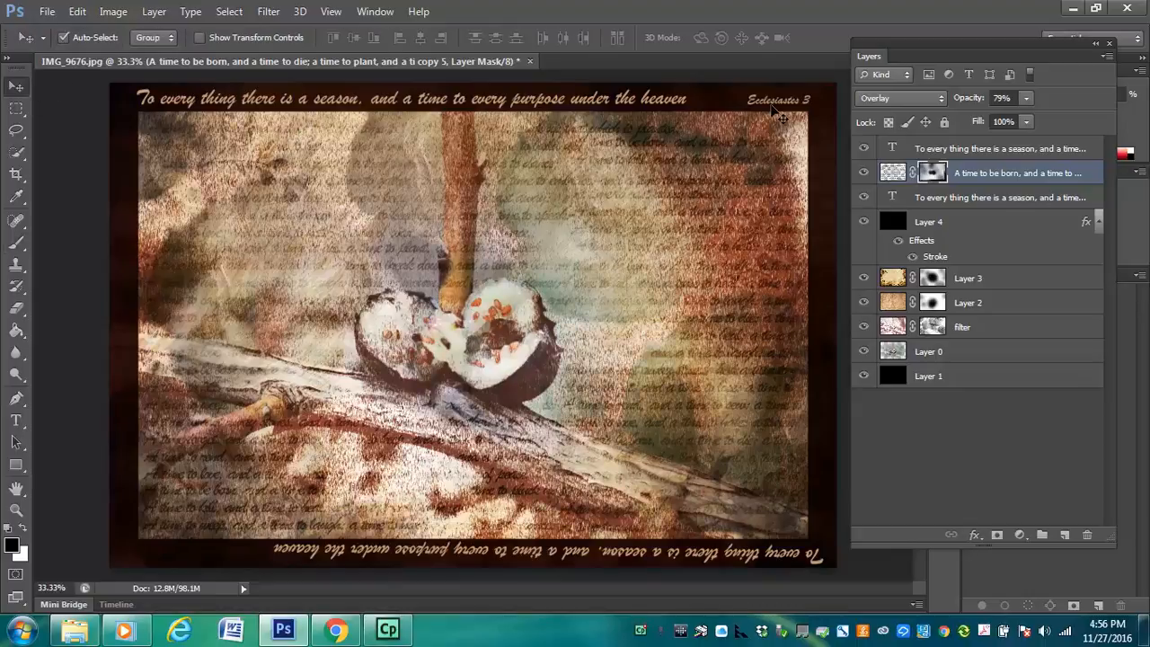
mouse_move(766, 115)
mouse_down()
mouse_move(780, 108)
mouse_move(769, 111)
mouse_up()
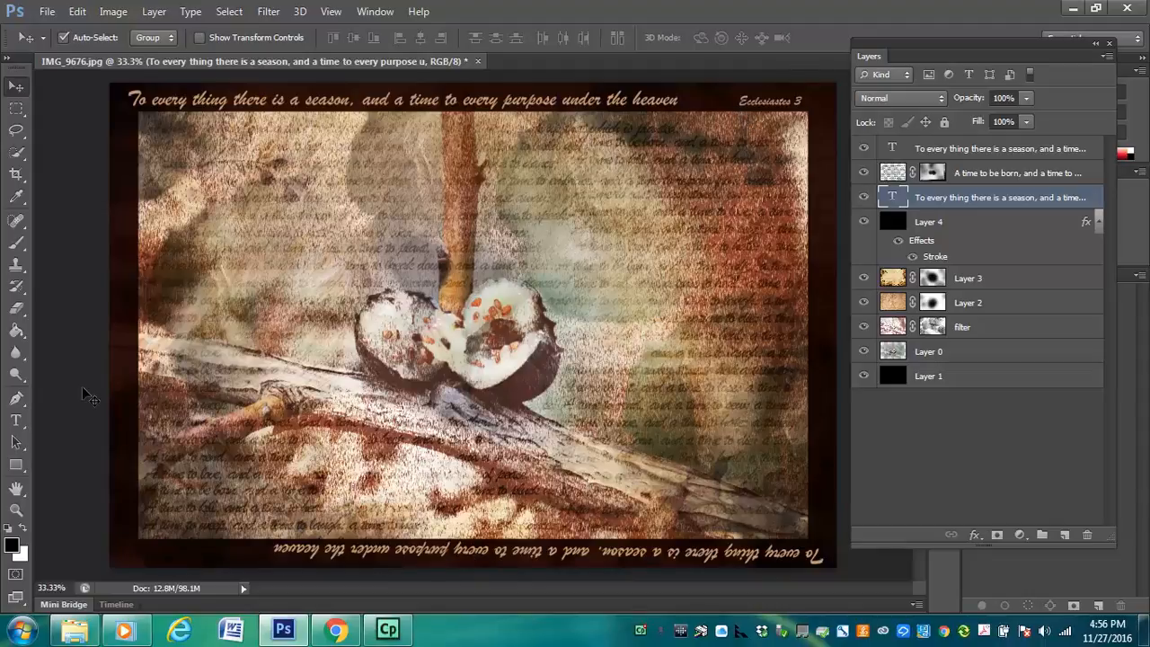
click(16, 420)
click(742, 98)
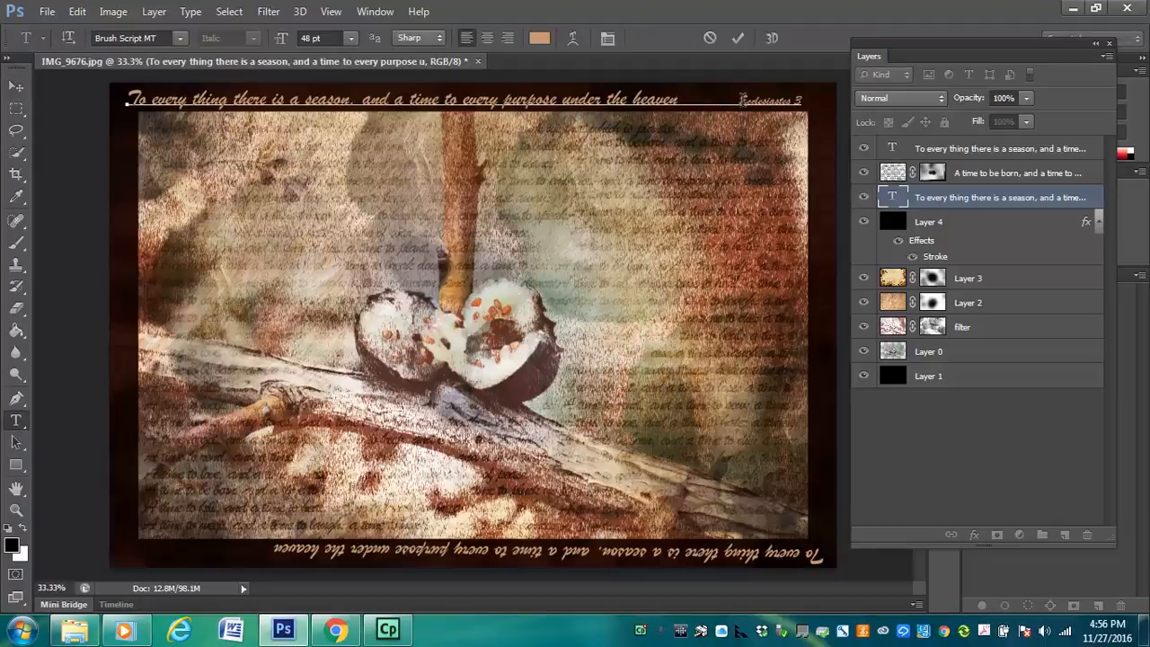
drag(738, 99, 800, 102)
key(ctrl+c)
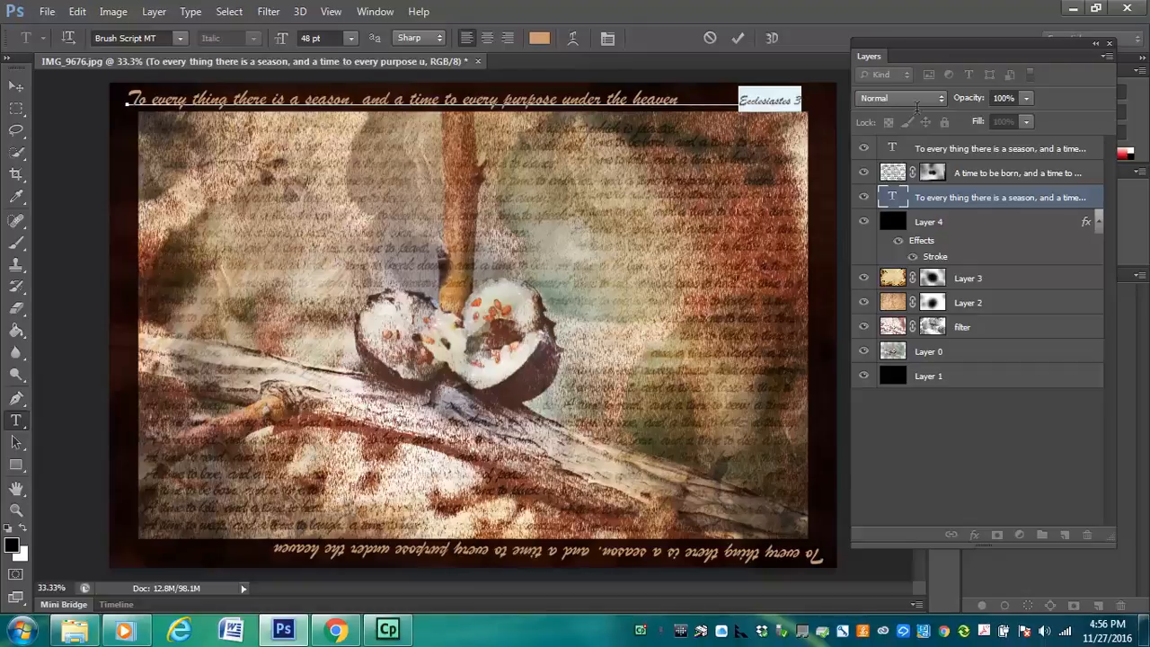
key(BackSpace)
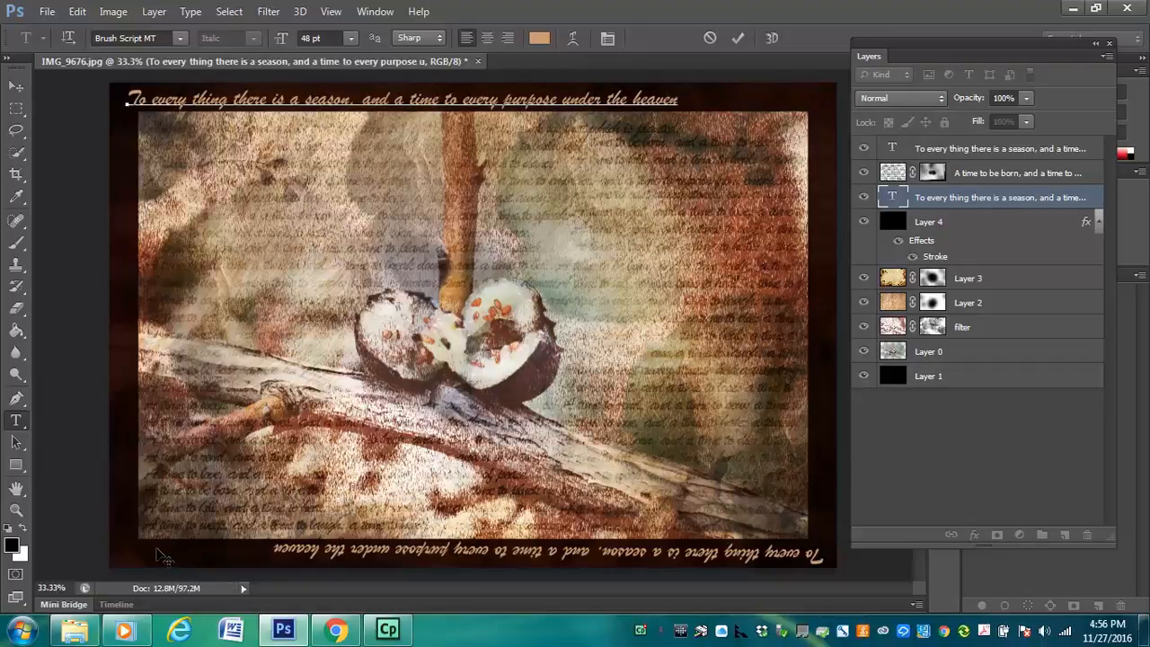
click(16, 420)
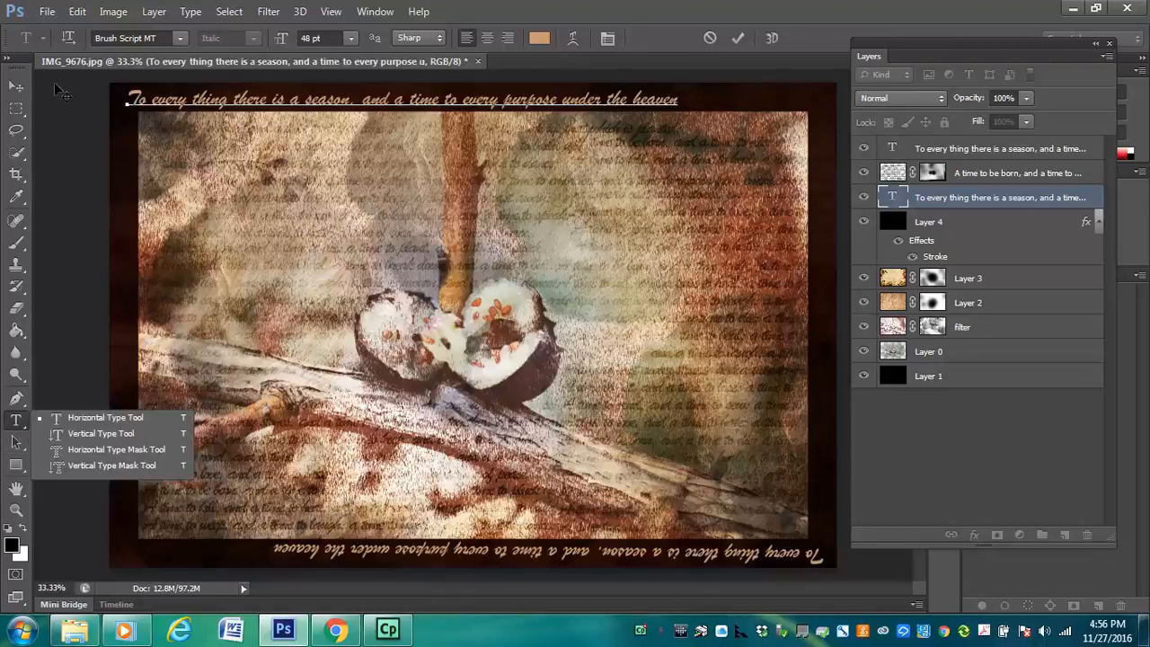
click(18, 90)
click(18, 90)
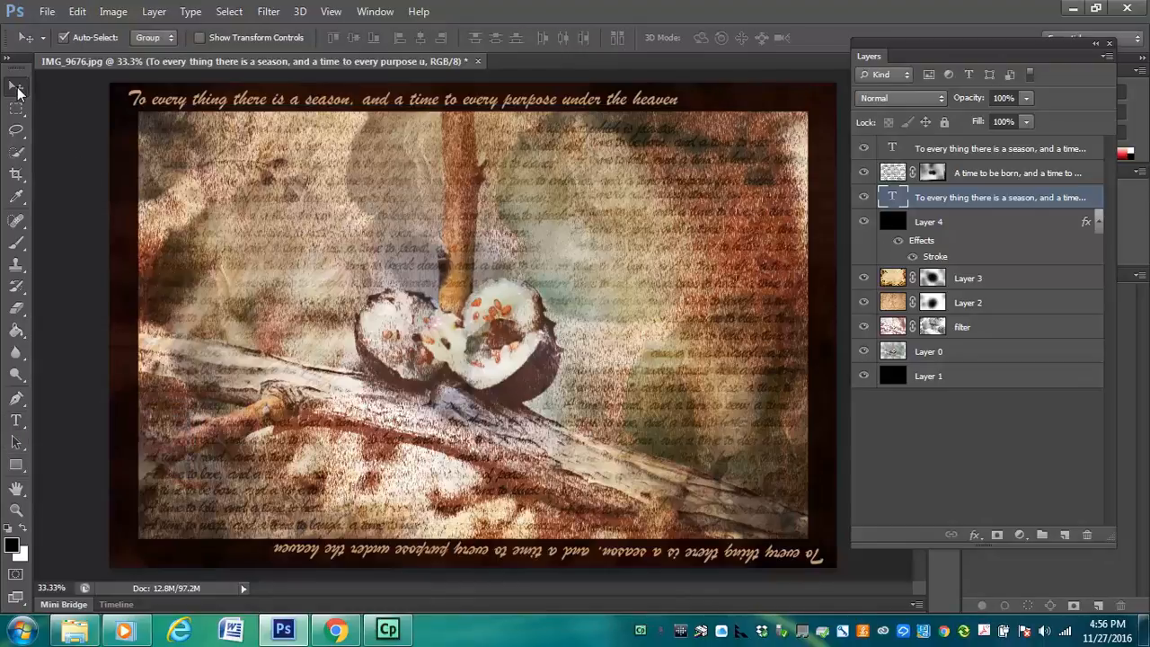
Paste "Ecclesiastes 3" as a new text layer in the lower-left corner of the dark frame
click(16, 420)
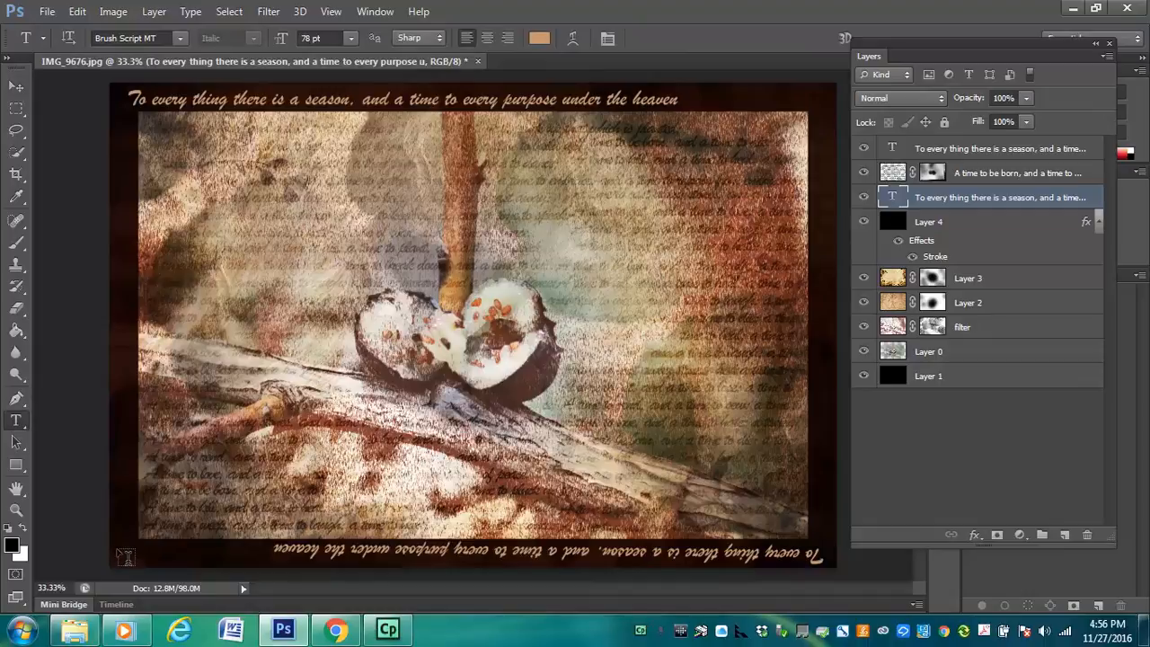
click(123, 554)
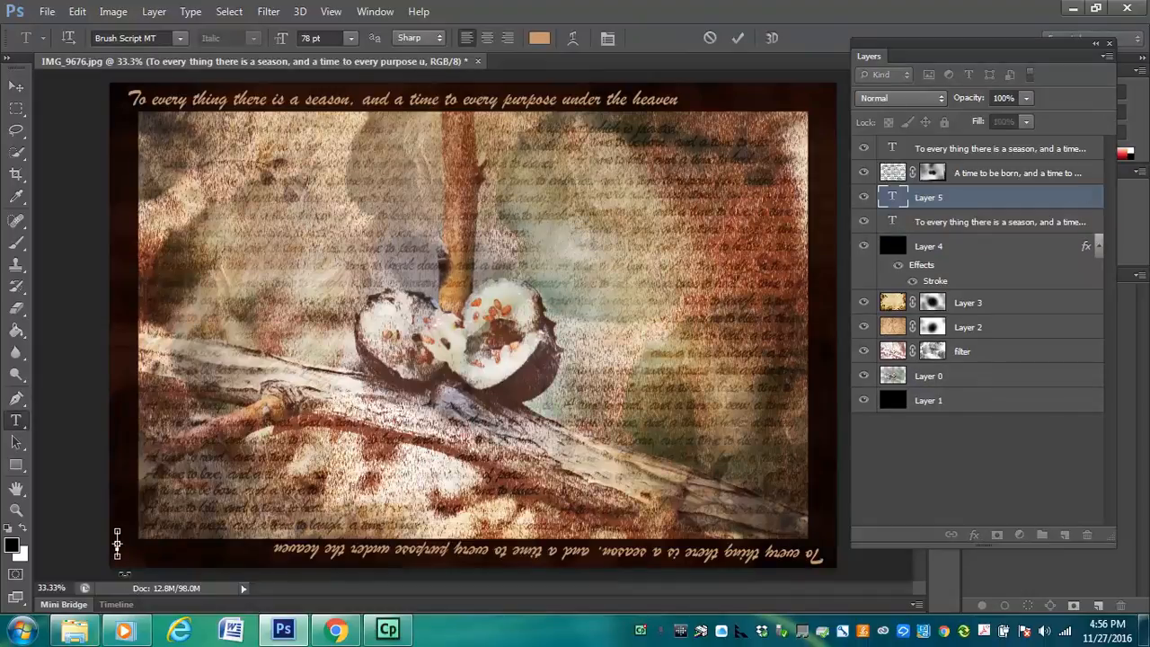
key(ctrl+v)
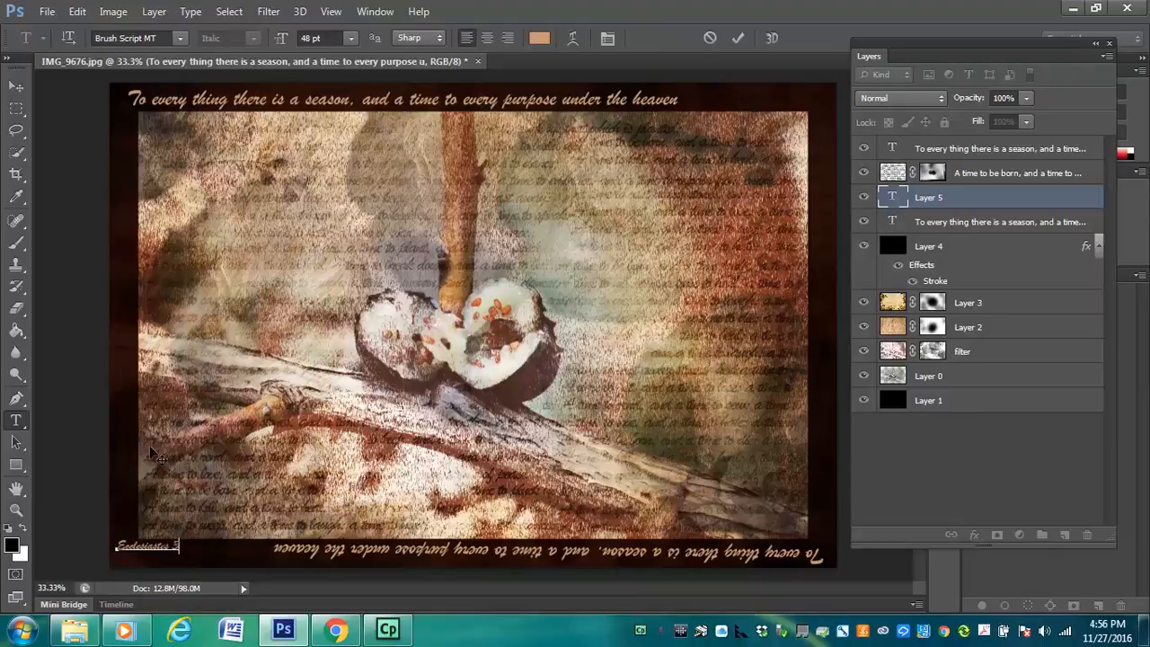
click(14, 86)
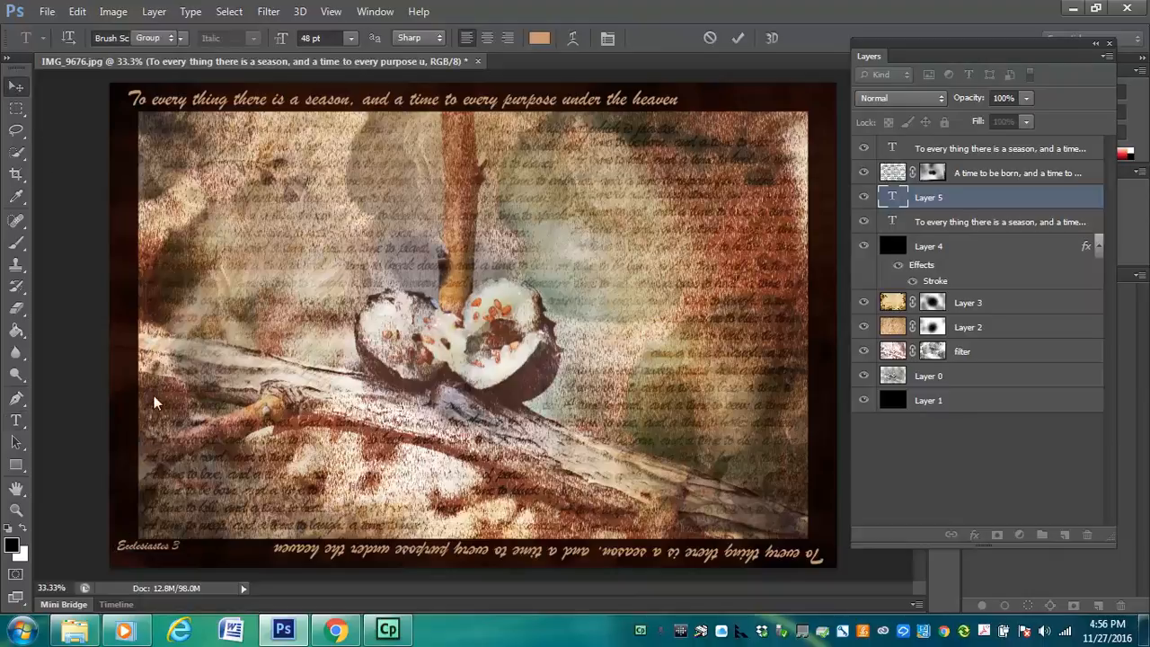
Shift the verse layer slightly up and left, and move the "Ecclesiastes 3" text into the photo's lower-right corner
click(1016, 173)
drag(191, 563, 742, 541)
click(130, 556)
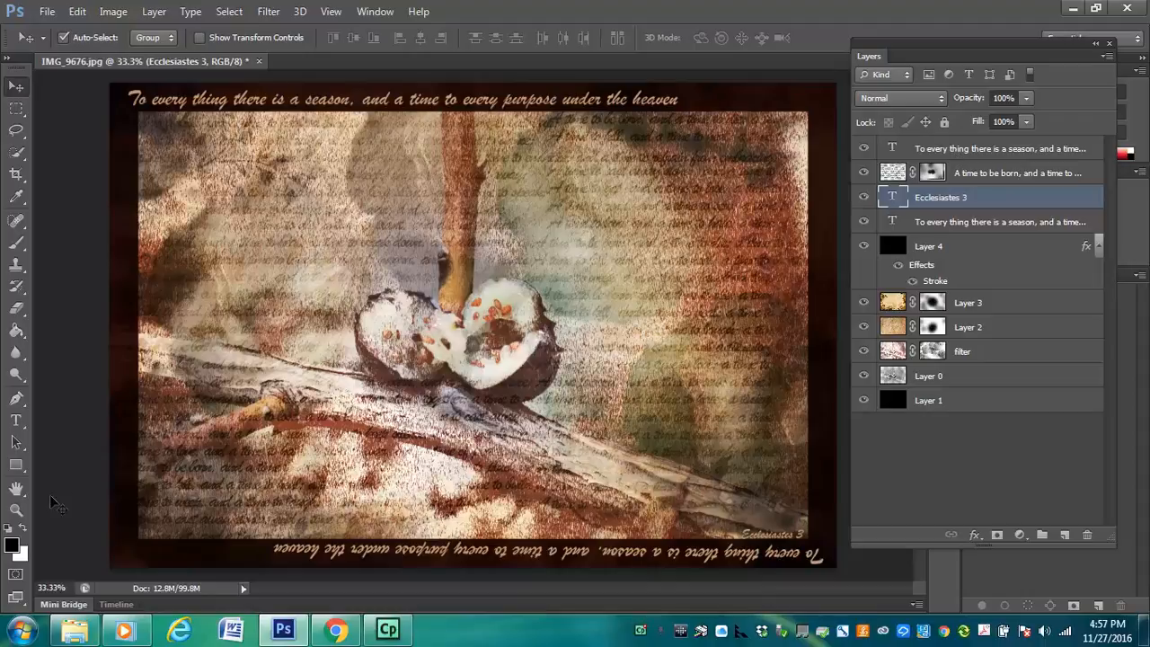
Try to open the "Ecclesiastes 3" caption in the photo's lower-right corner for text editing
click(16, 420)
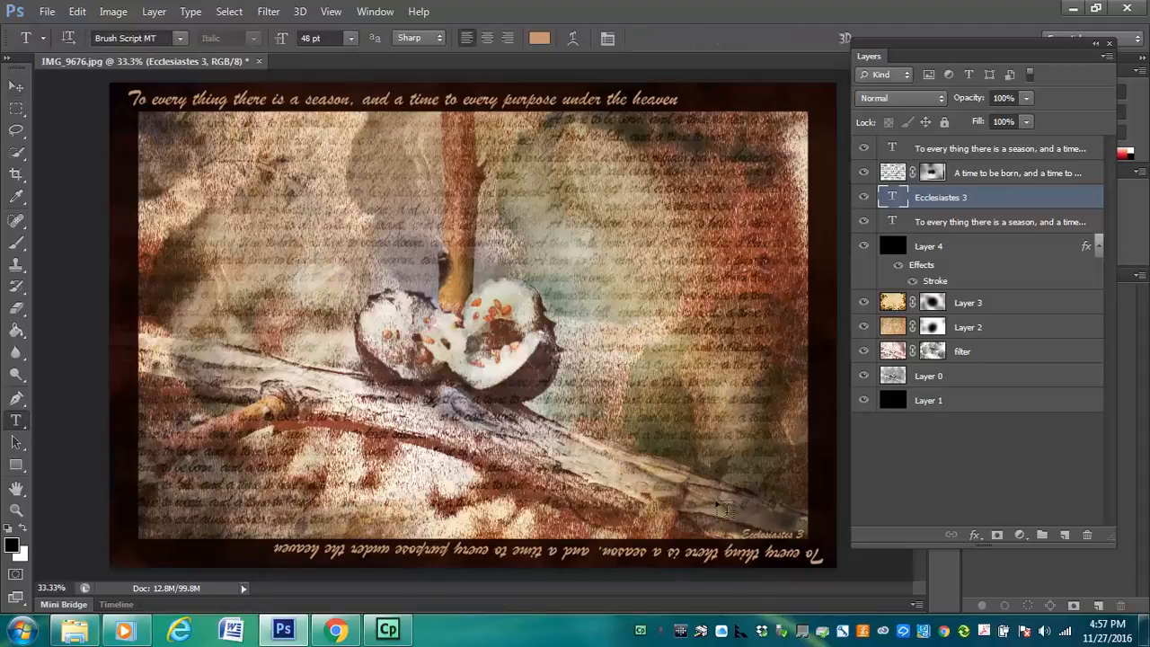
click(744, 534)
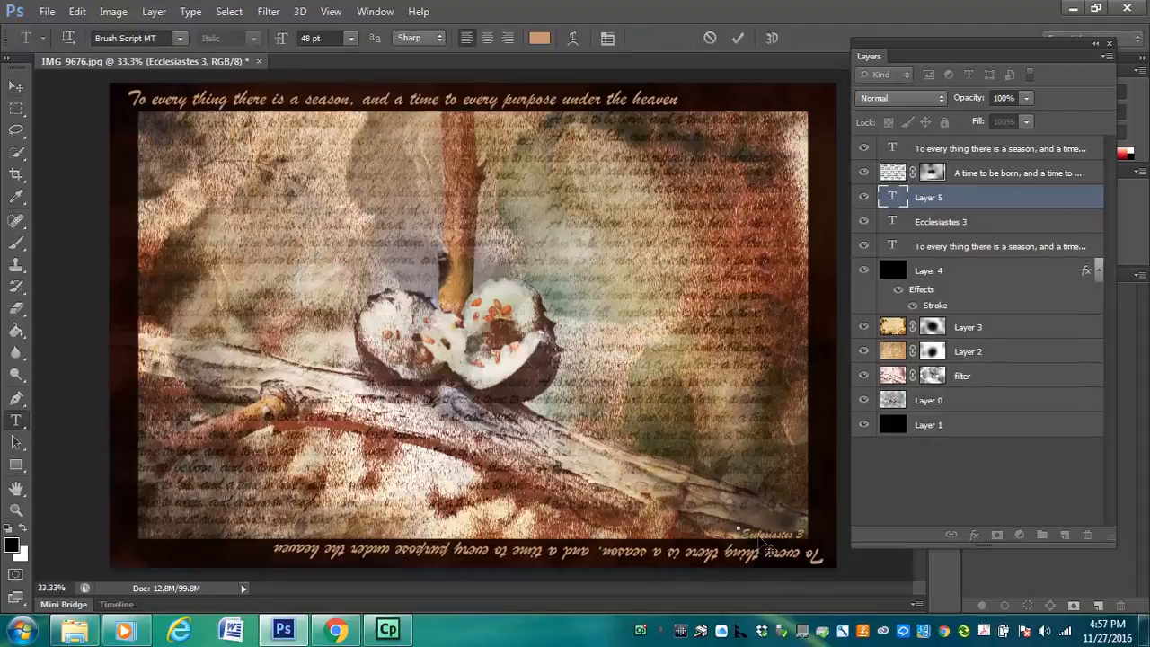
click(17, 87)
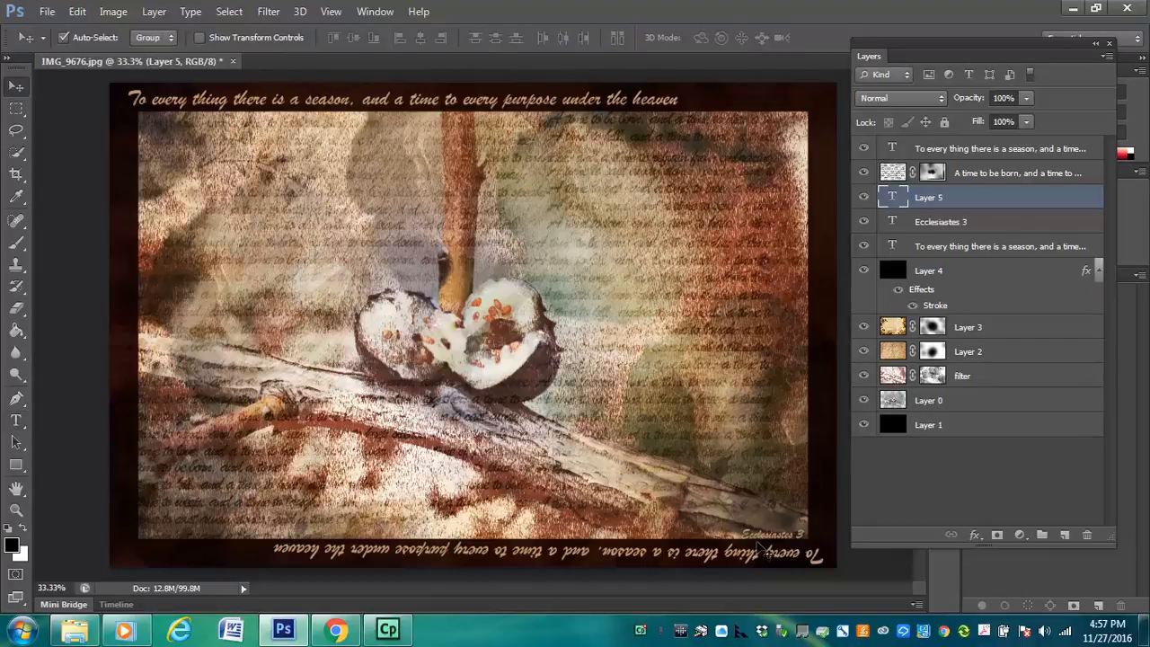
click(762, 542)
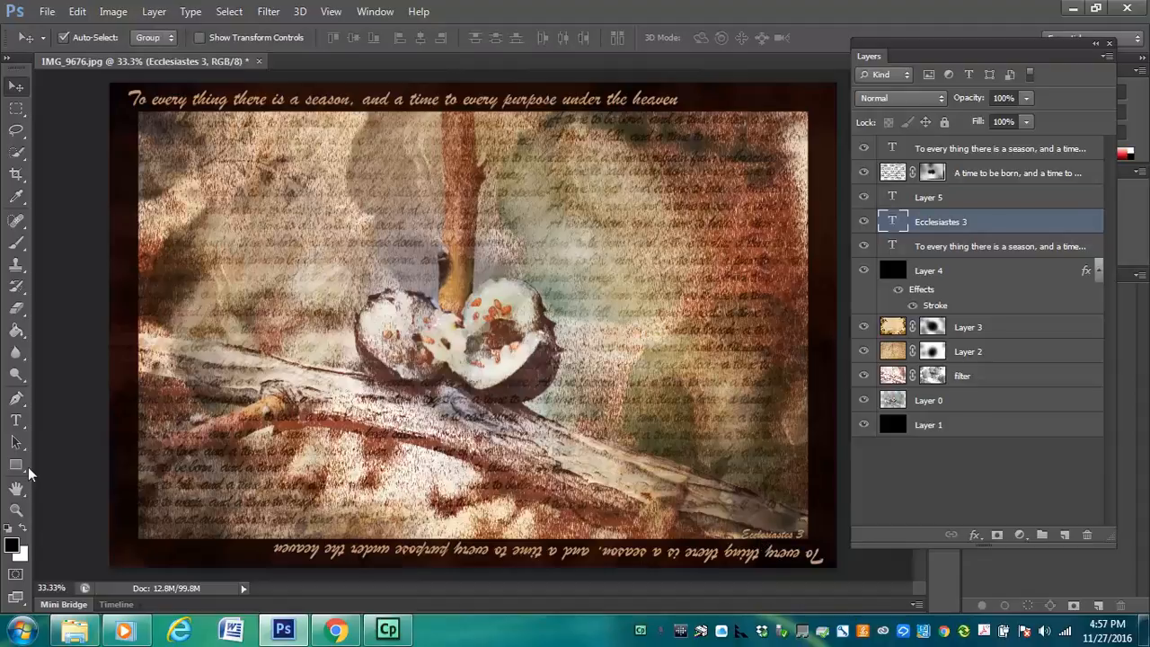
click(16, 420)
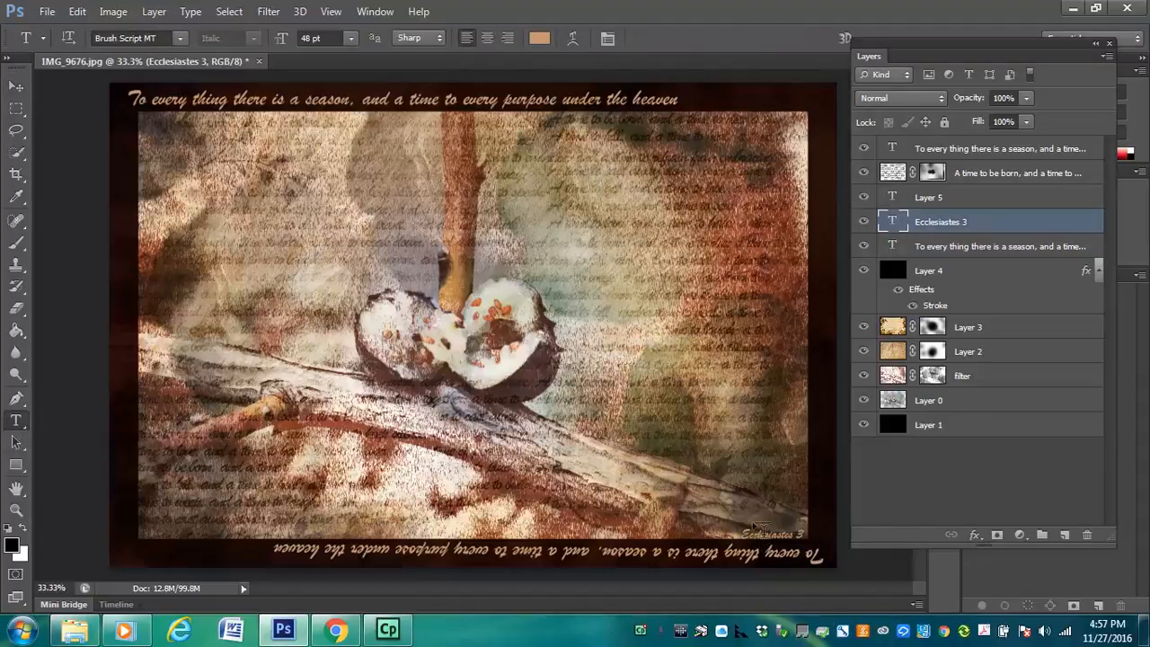
click(739, 528)
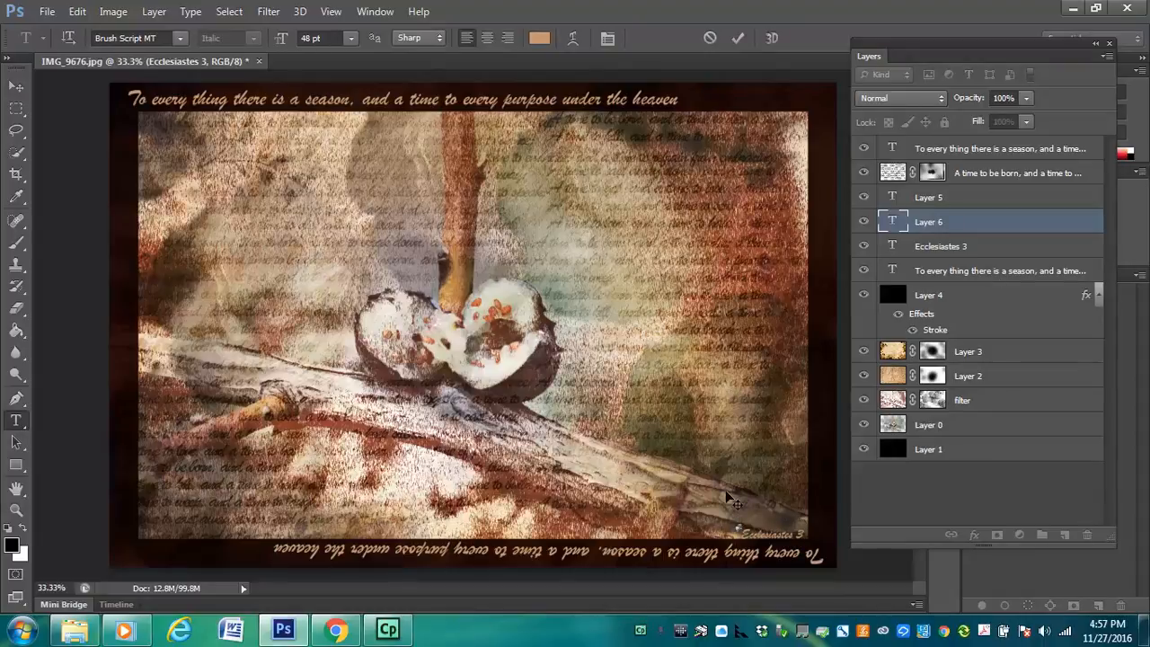
click(15, 87)
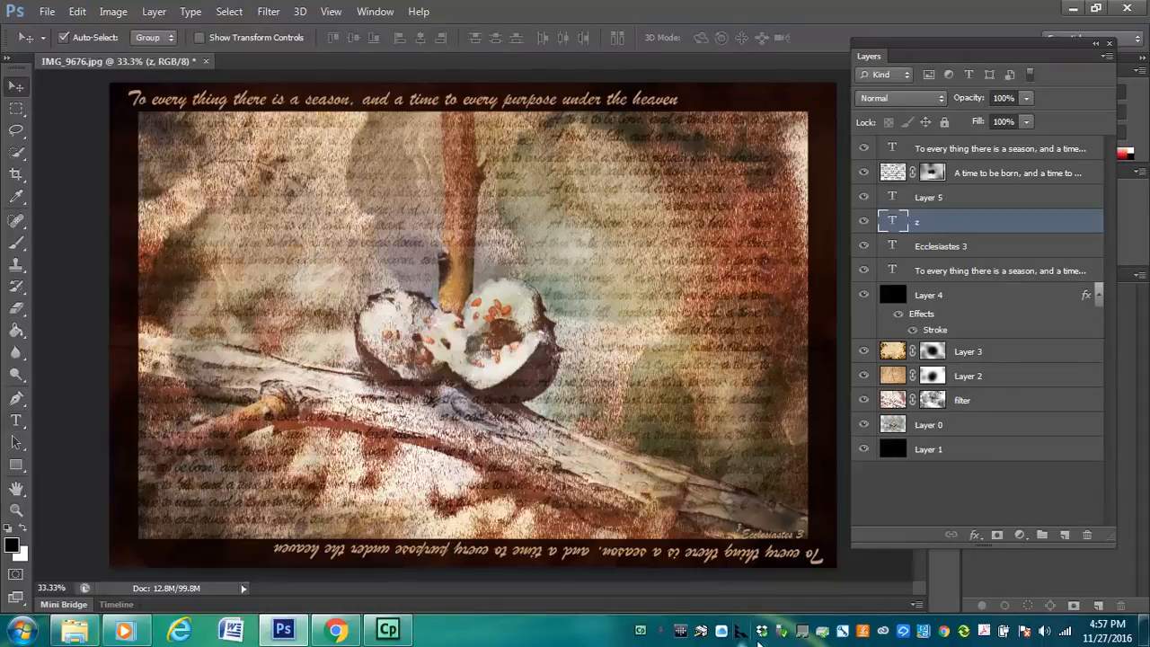
Recolor the whole "Ecclesiastes 3" caption with the light tan c4af90 sampled from the pale part of the branch
key(z)
click(755, 536)
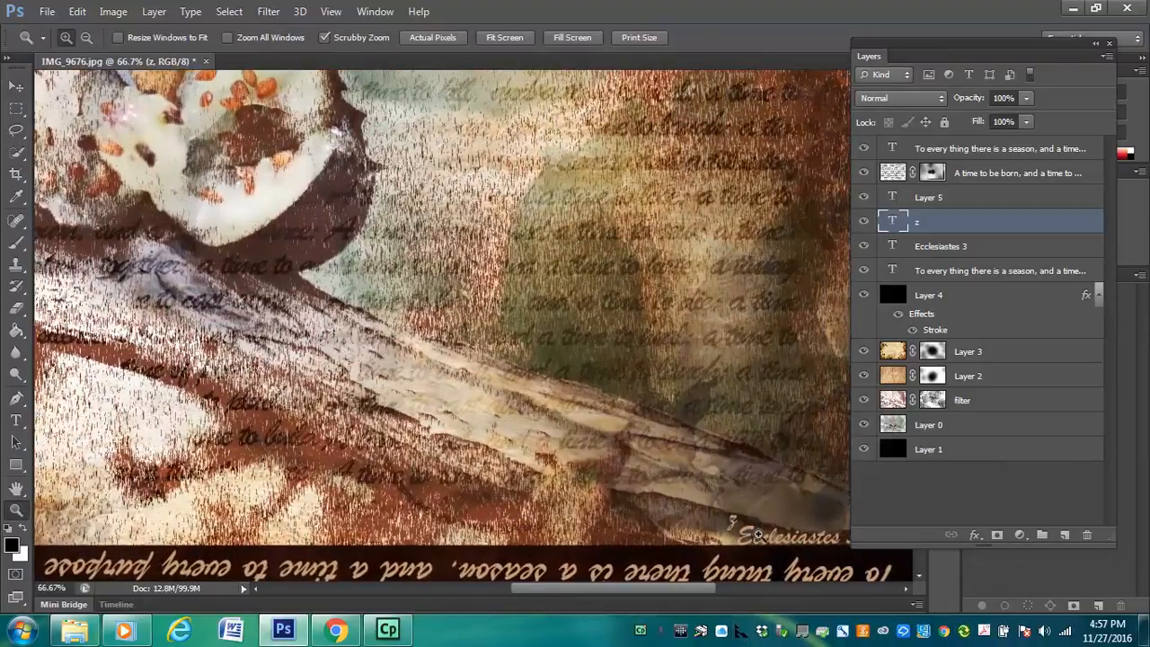
click(758, 535)
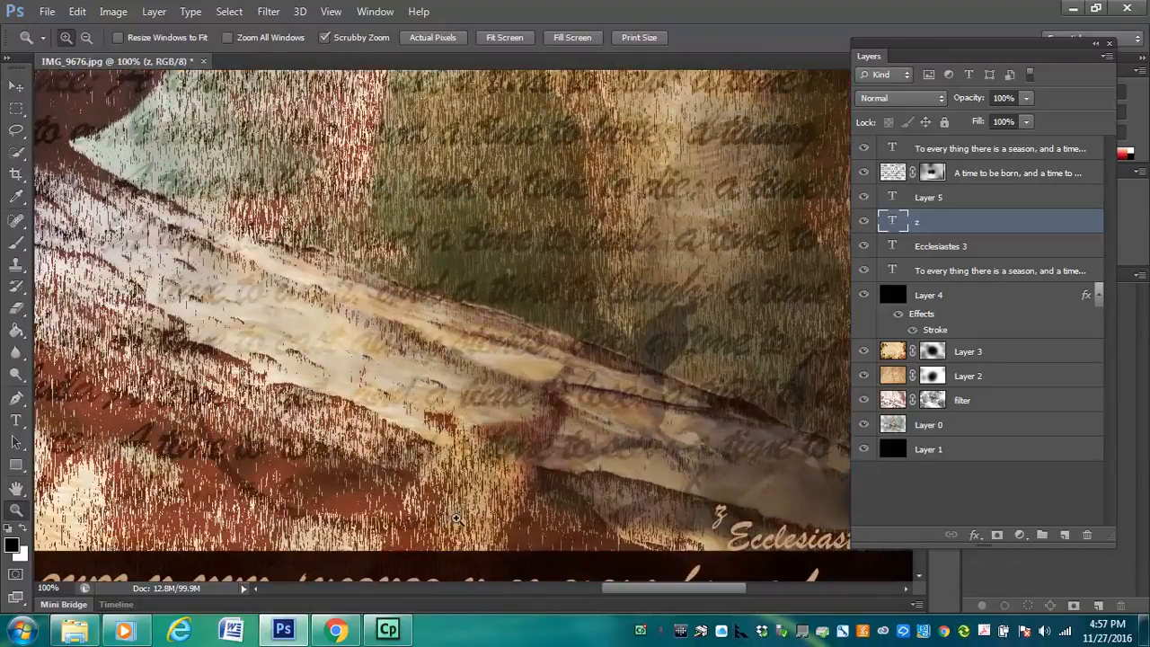
key(t)
click(730, 536)
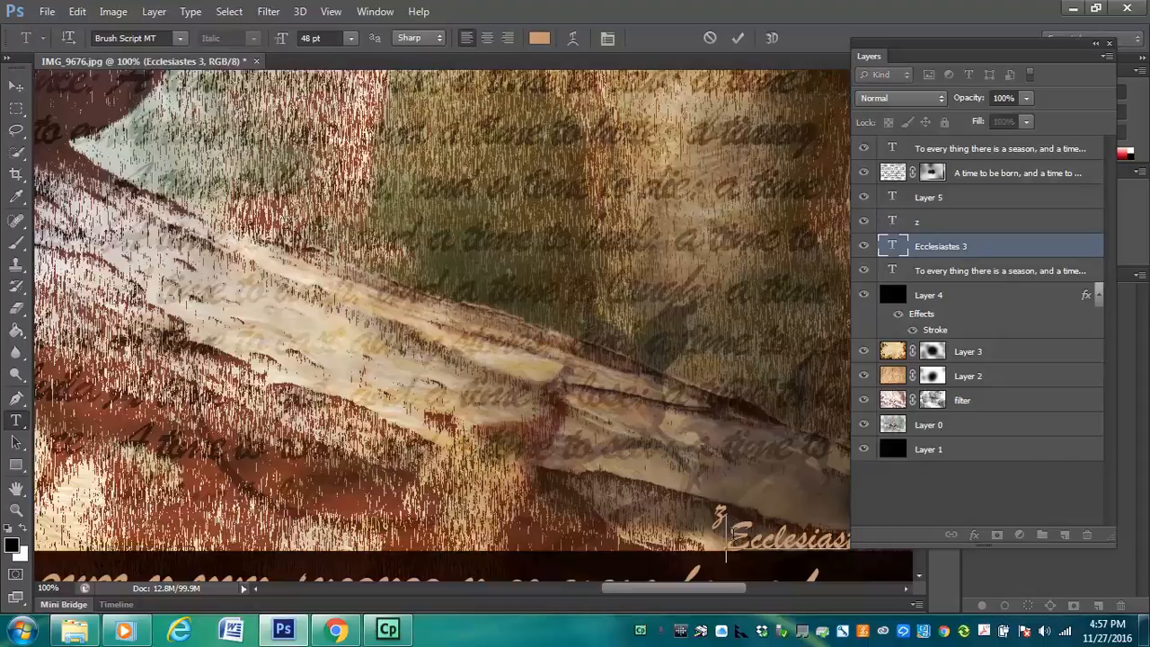
drag(726, 537, 810, 554)
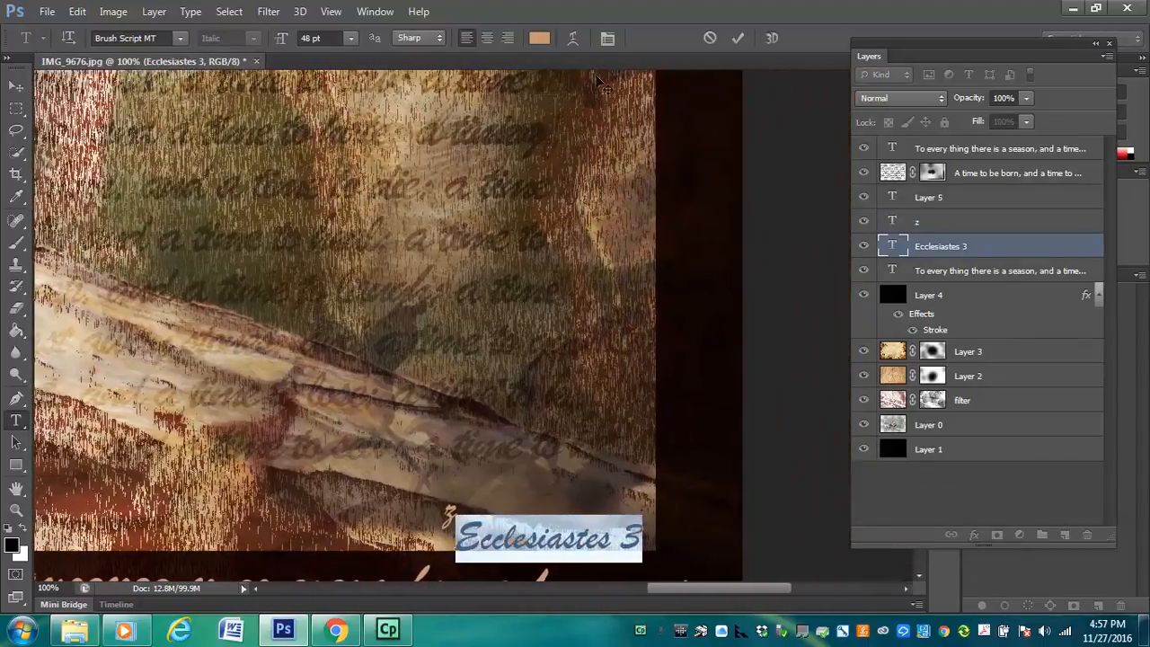
click(537, 39)
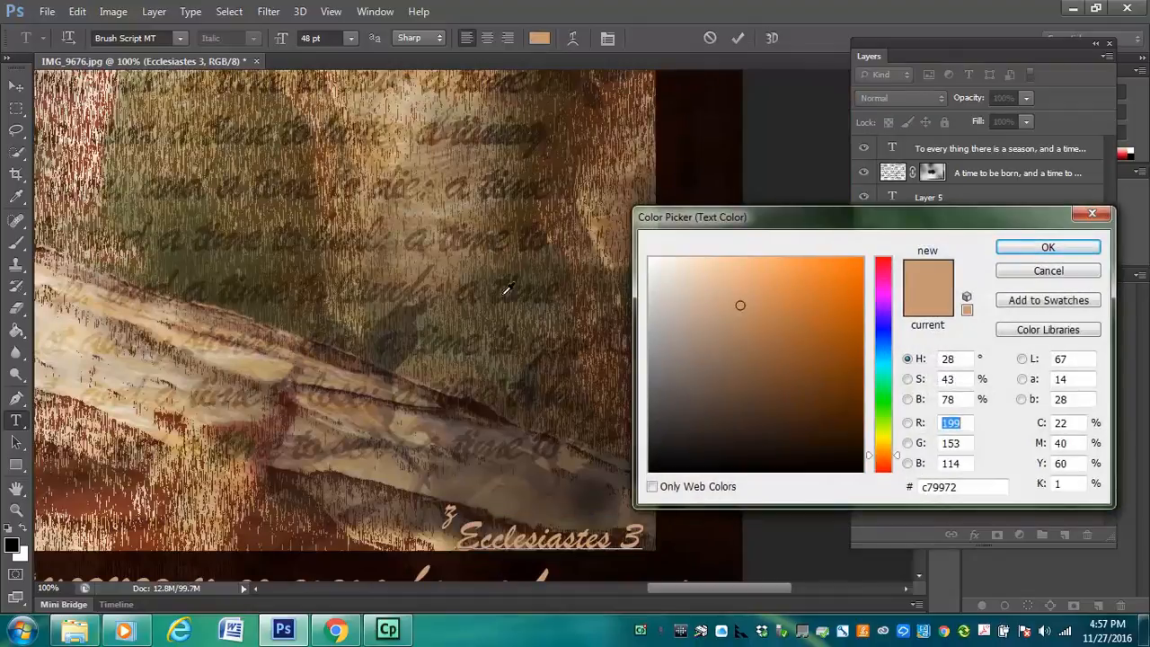
click(467, 312)
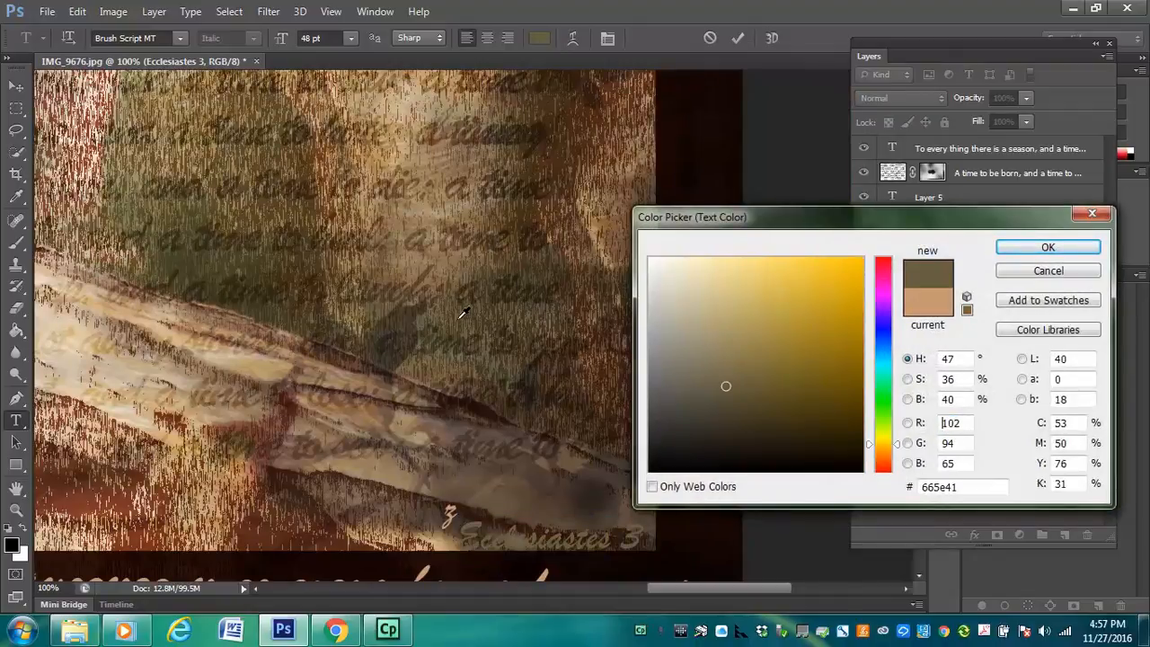
click(614, 370)
click(496, 476)
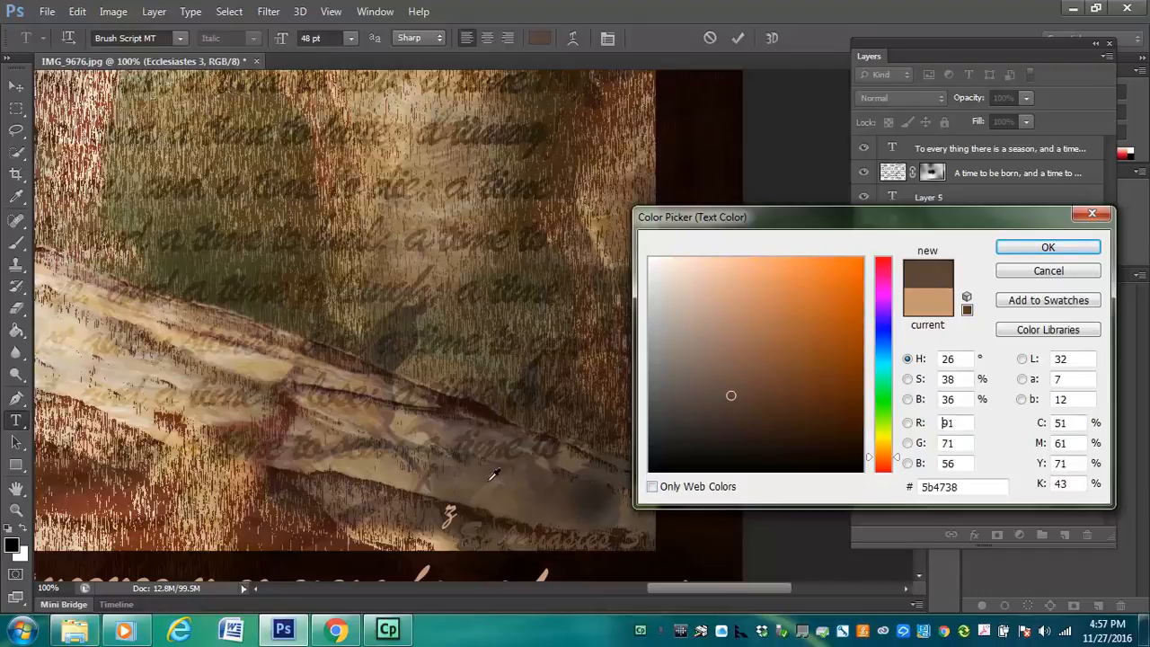
click(339, 463)
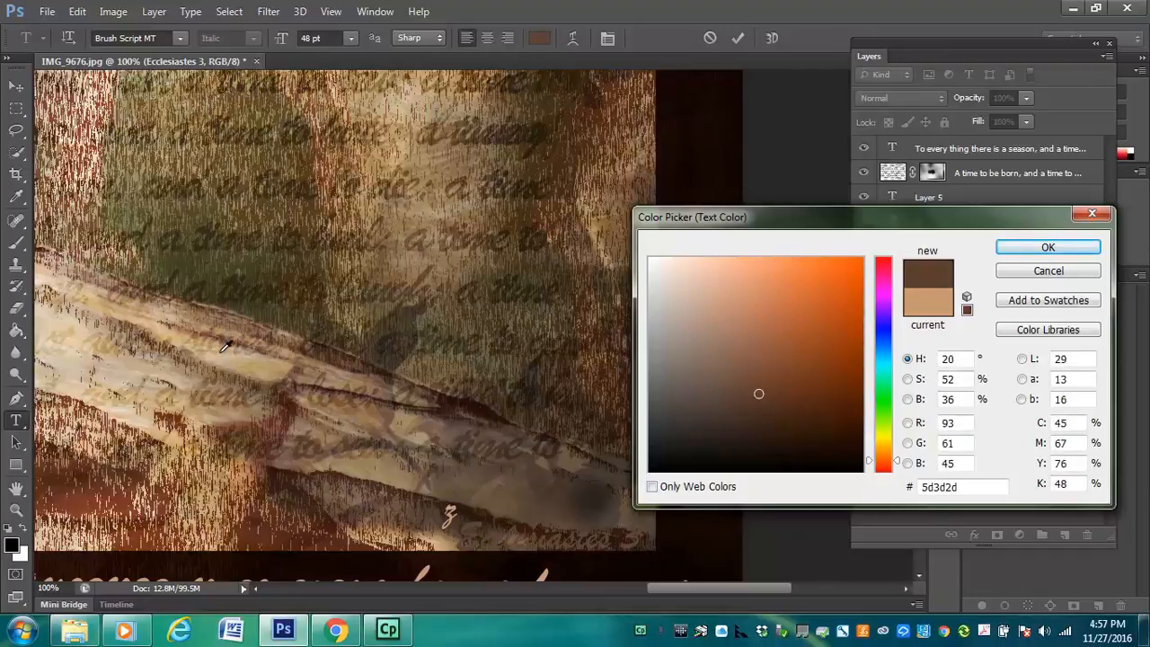
click(228, 353)
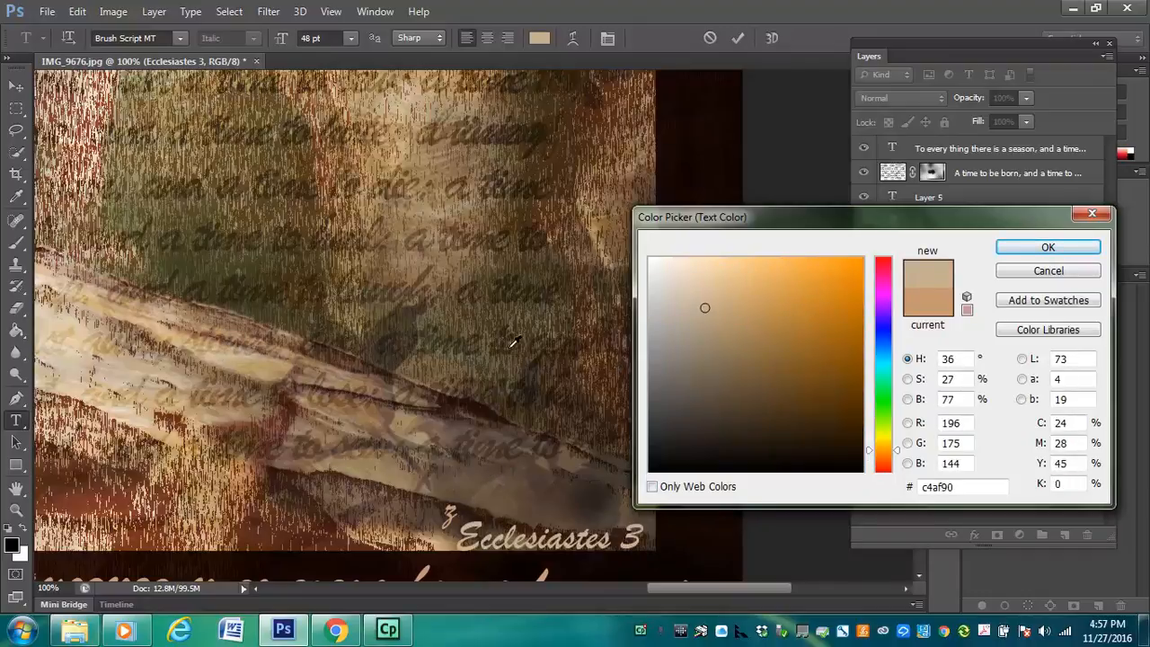
click(1047, 250)
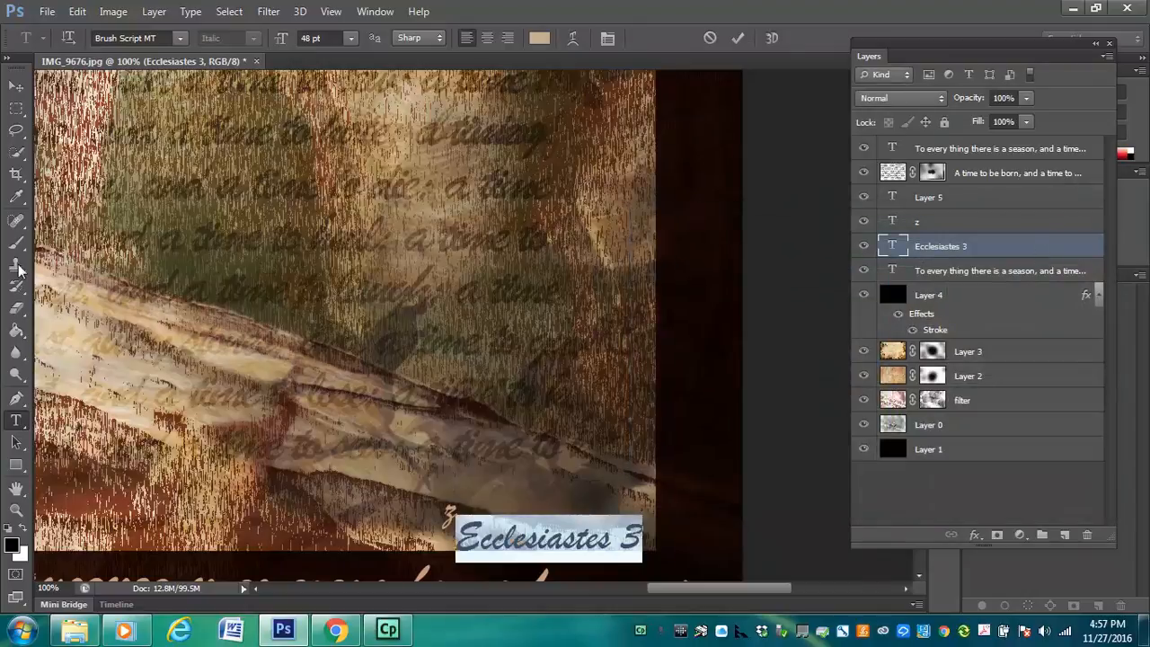
click(19, 94)
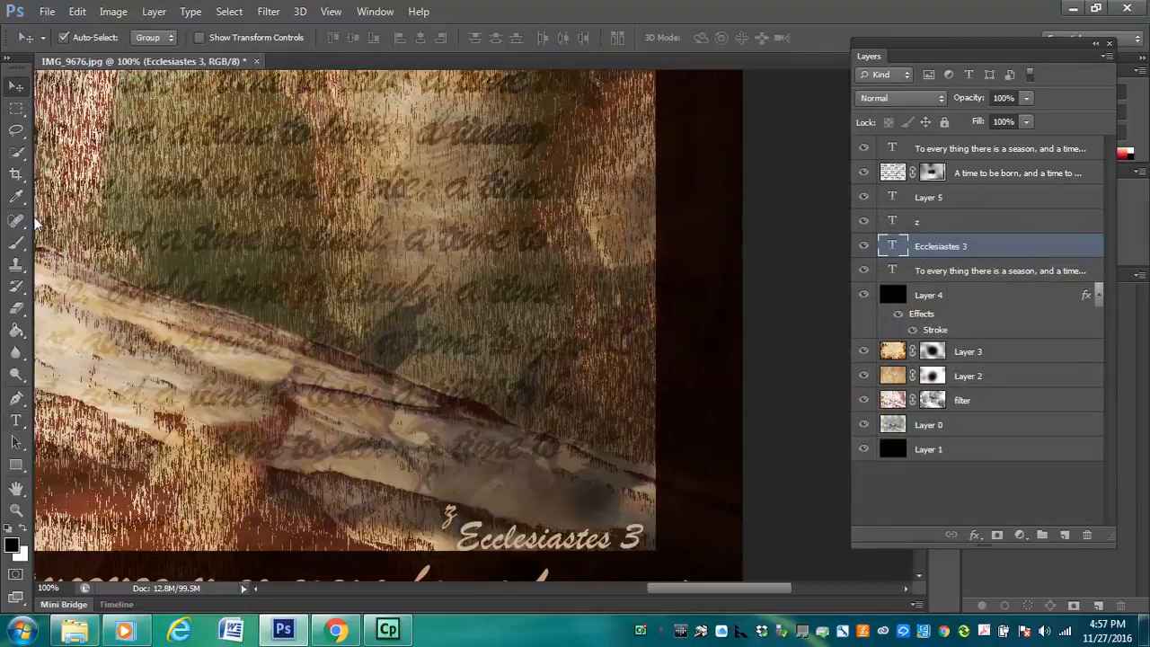
Delete the stray "z" beside the "Ecclesiastes 3" caption and return to a view of the whole picture
click(16, 421)
click(448, 514)
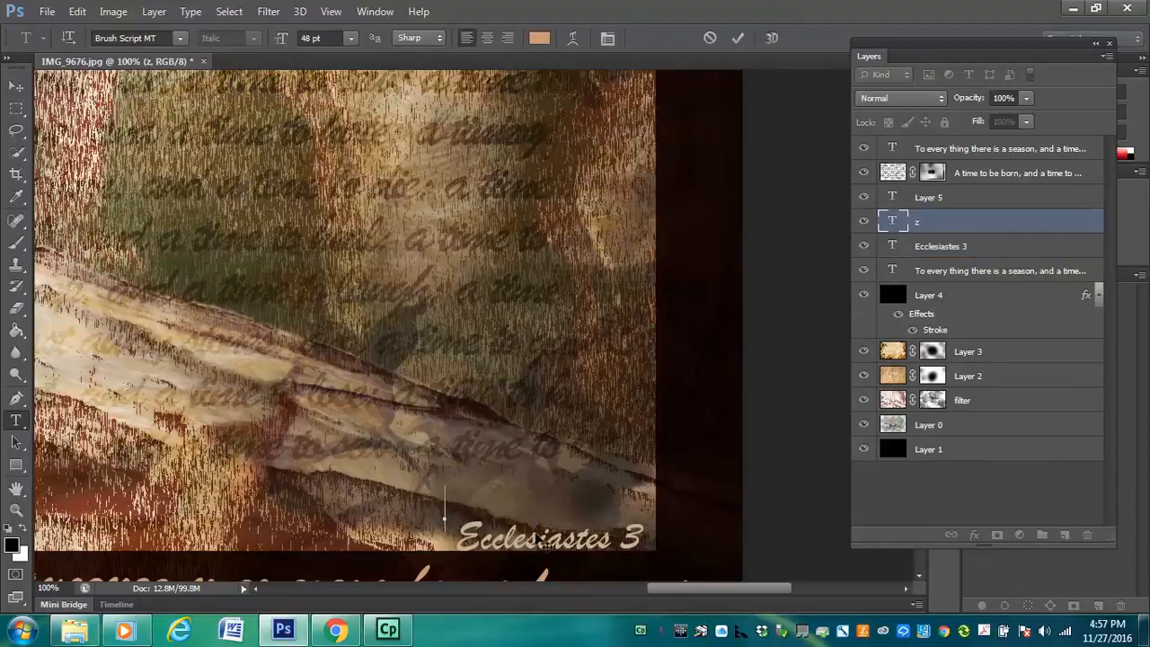
key(ctrl+0)
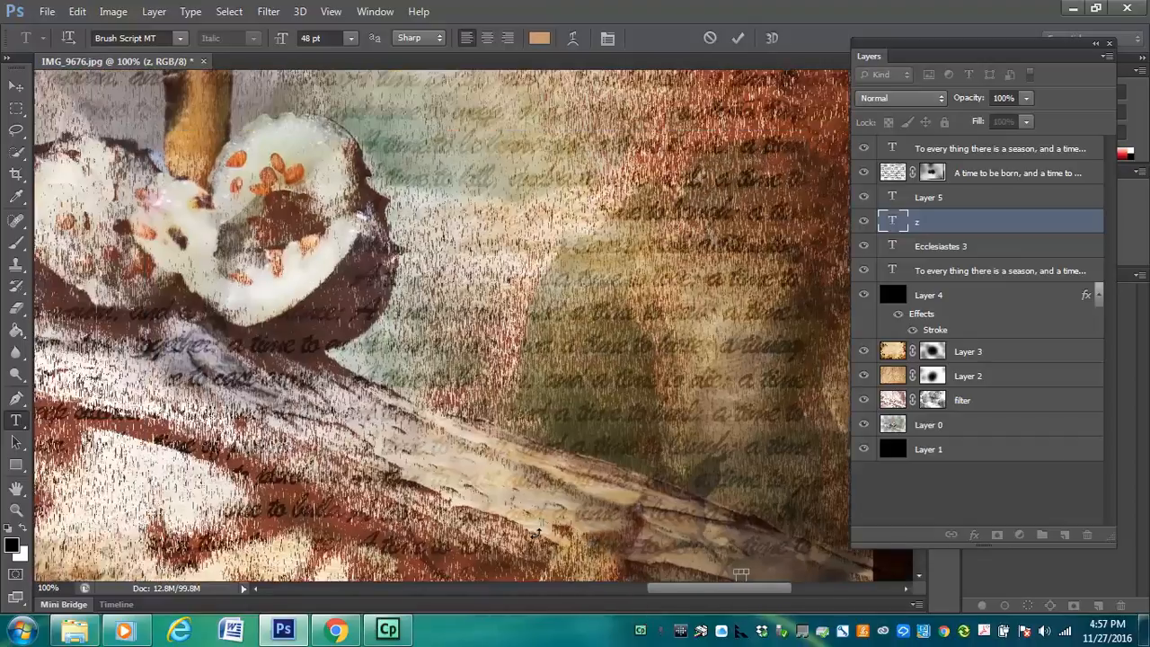